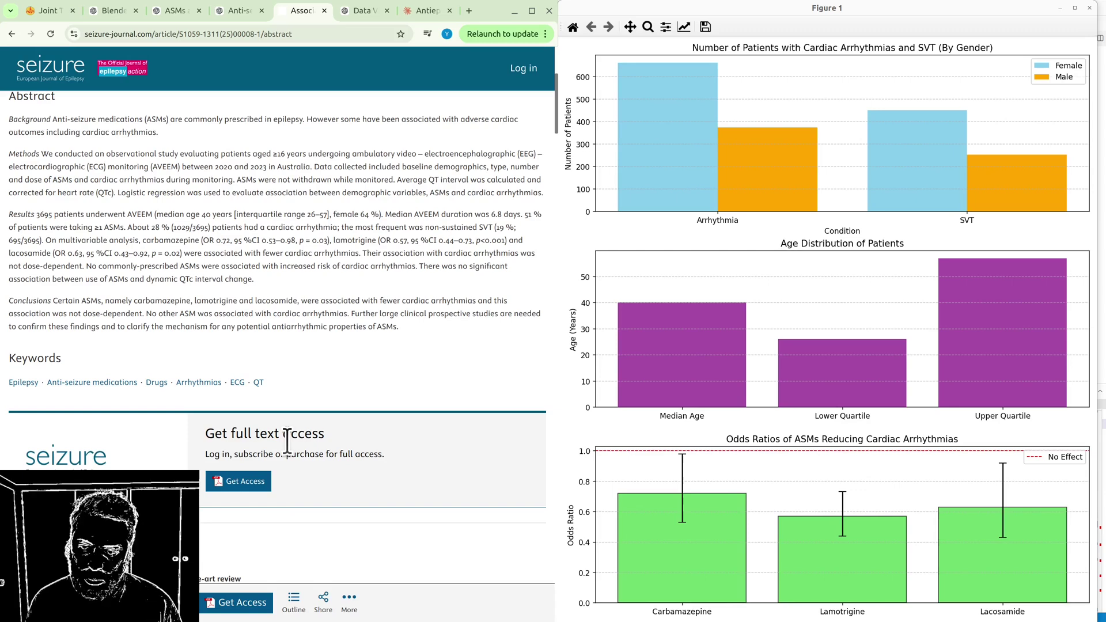
Review the Results paragraph of the Seizure journal abstract, then switch to ChatGPT and have its study summary read aloud.
scroll(287, 441, up, 1)
double_click(246, 293)
triple_click(154, 300)
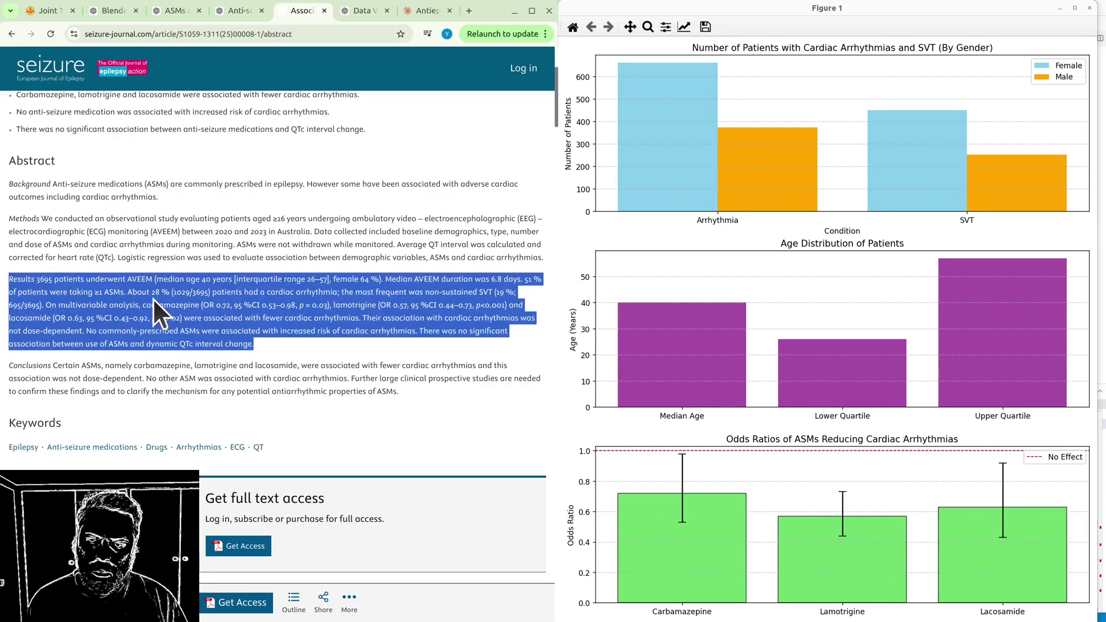
scroll(306, 317, down, 3)
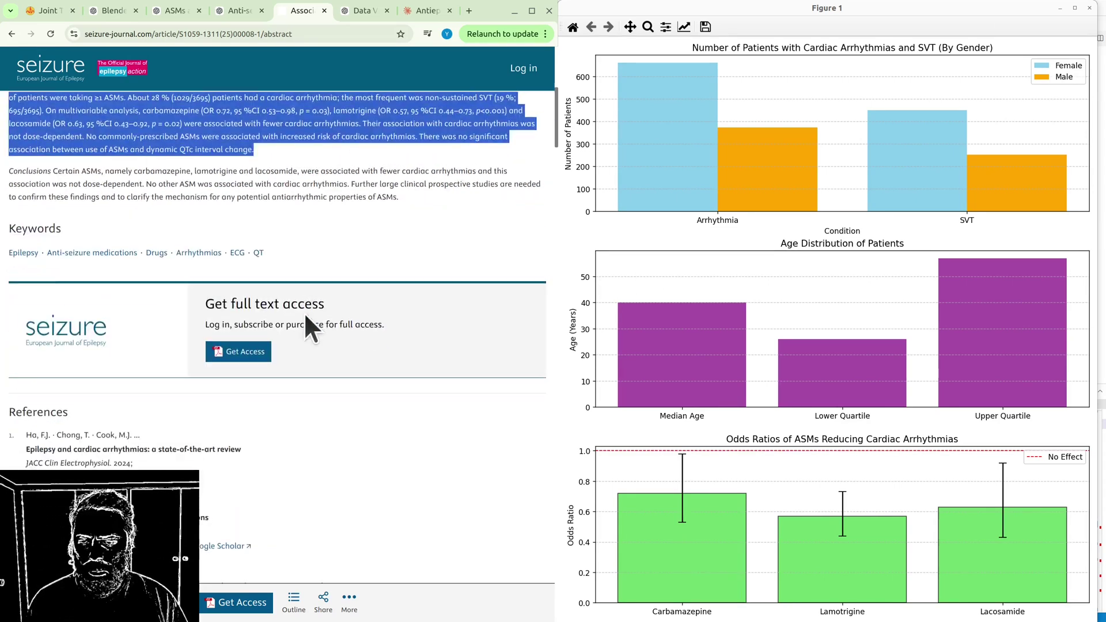
scroll(301, 333, up, 3)
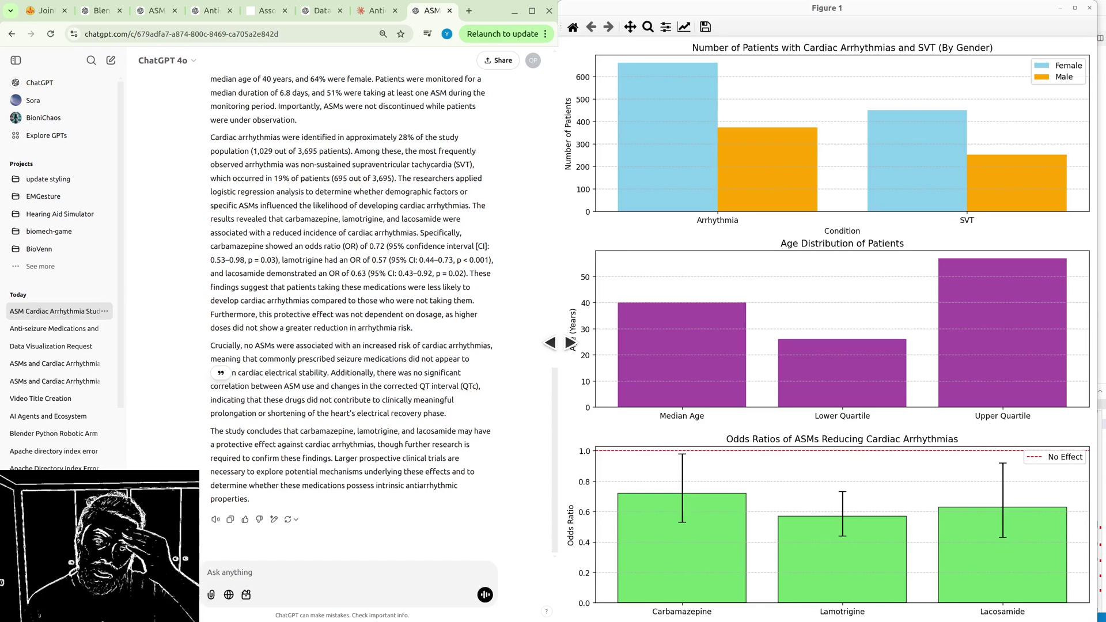
click(215, 520)
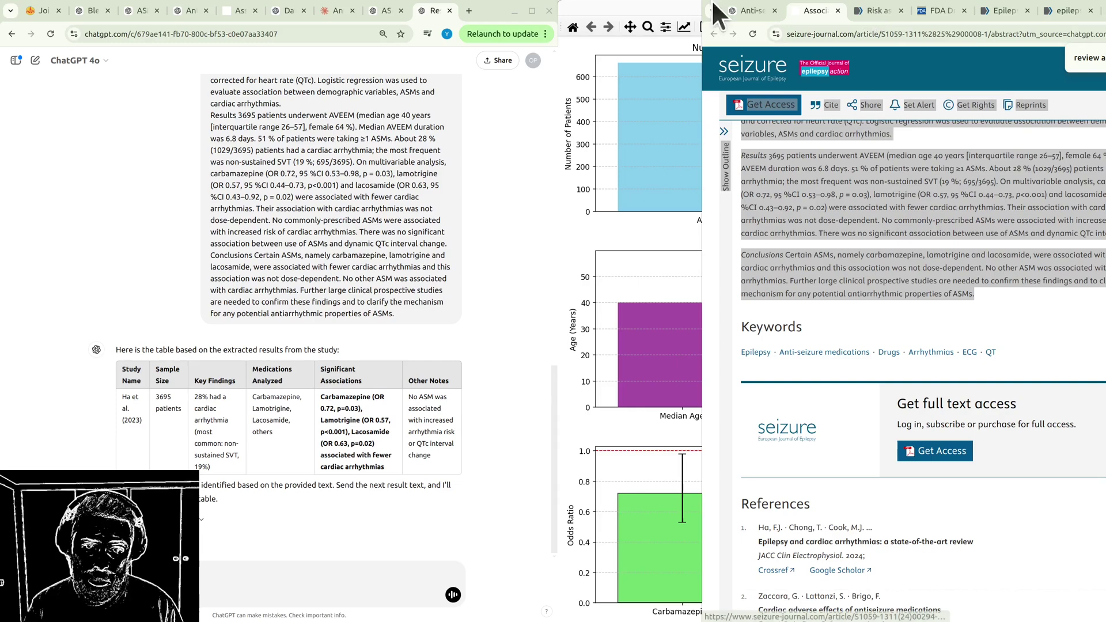
Ask ChatGPT to add age and any other missing details to the study table, supplying the abstract's Results section again.
click(648, 7)
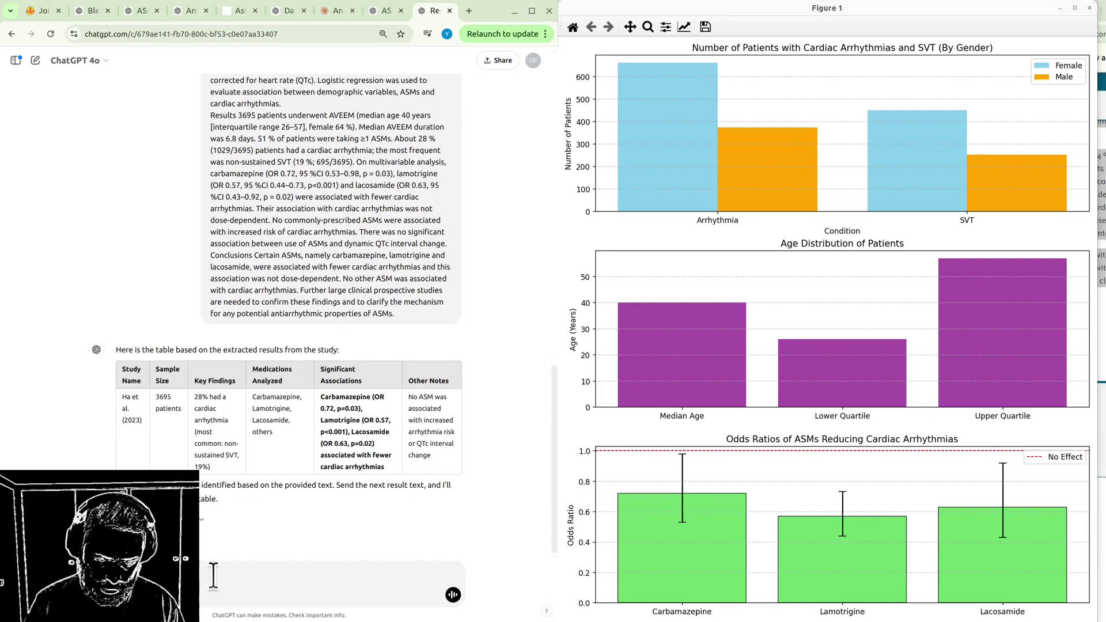
key(ctrl+v)
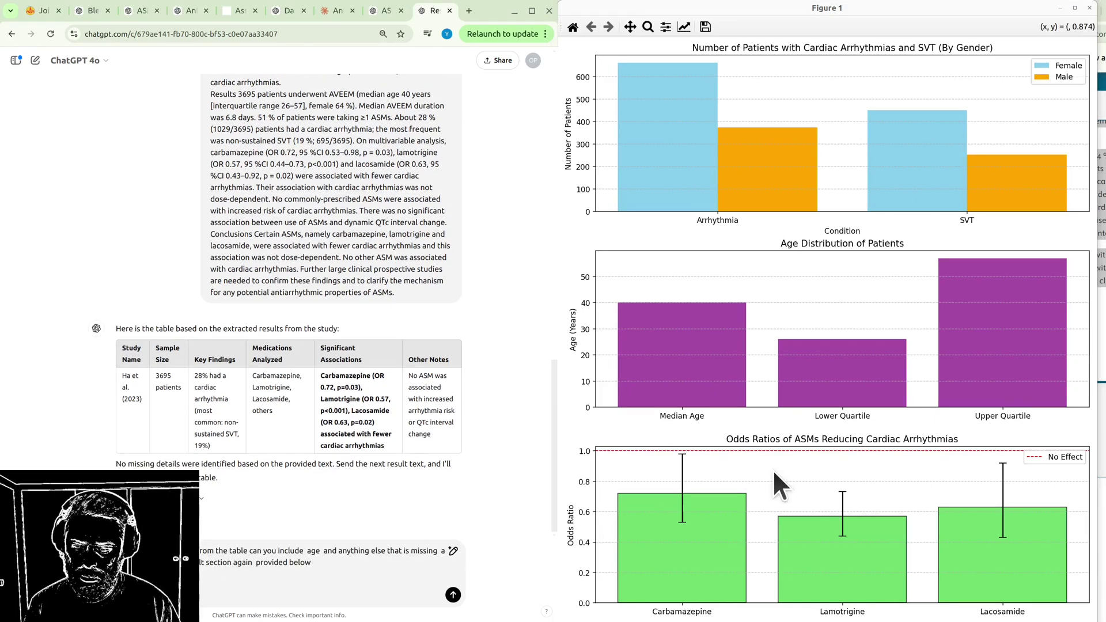
key(Return)
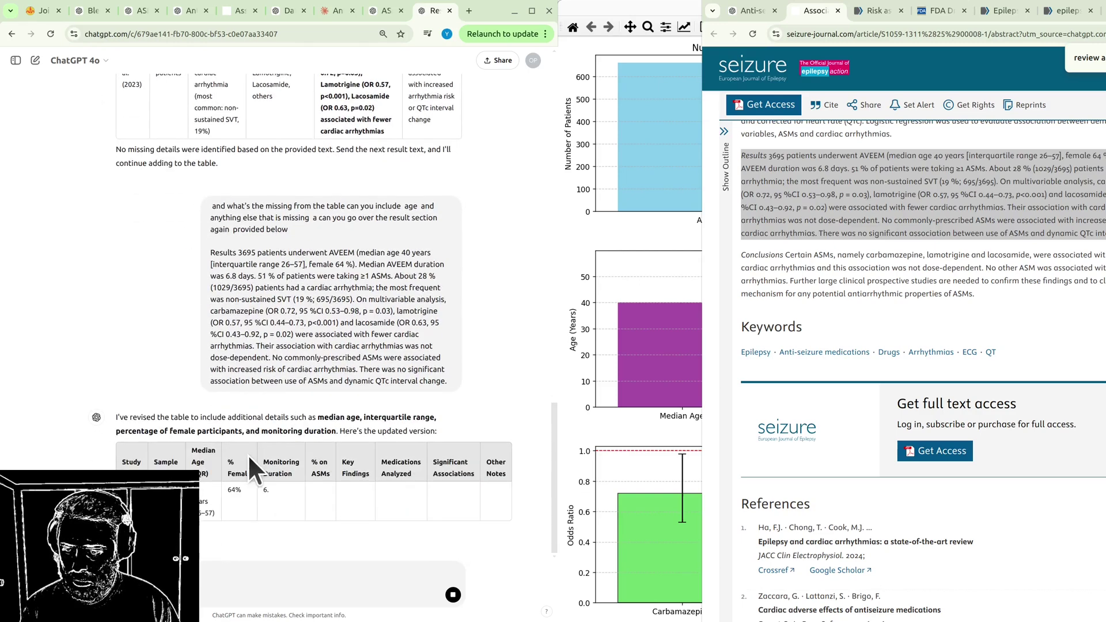
Review the revised study table, checking the "others" entry under Medications Analyzed and the Other Notes cell.
scroll(276, 490, up, 1)
scroll(219, 456, down, 2)
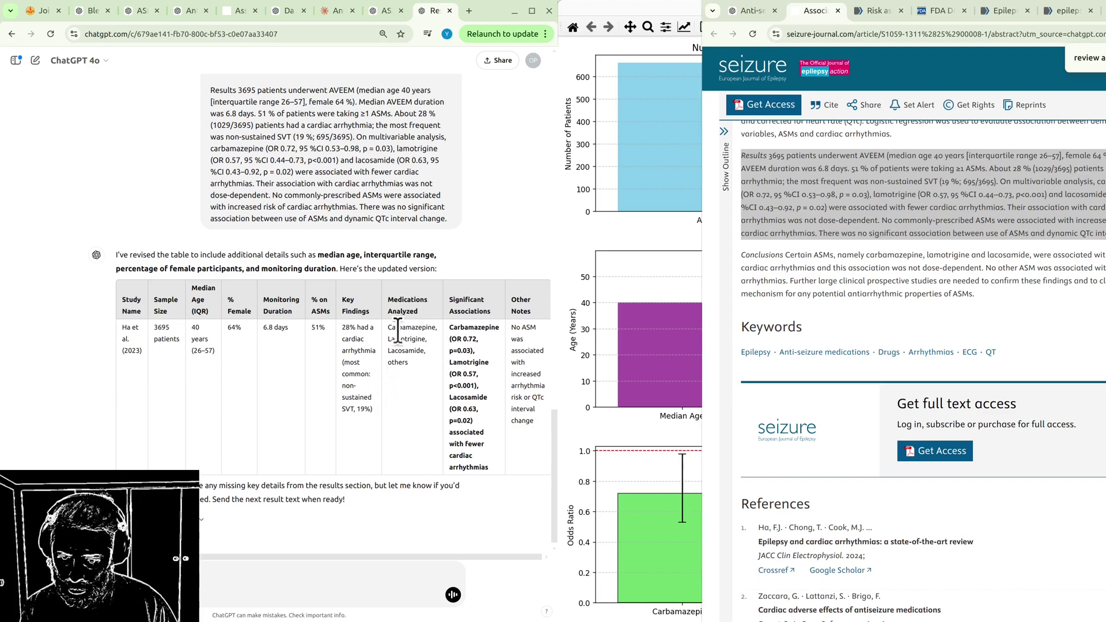
double_click(398, 362)
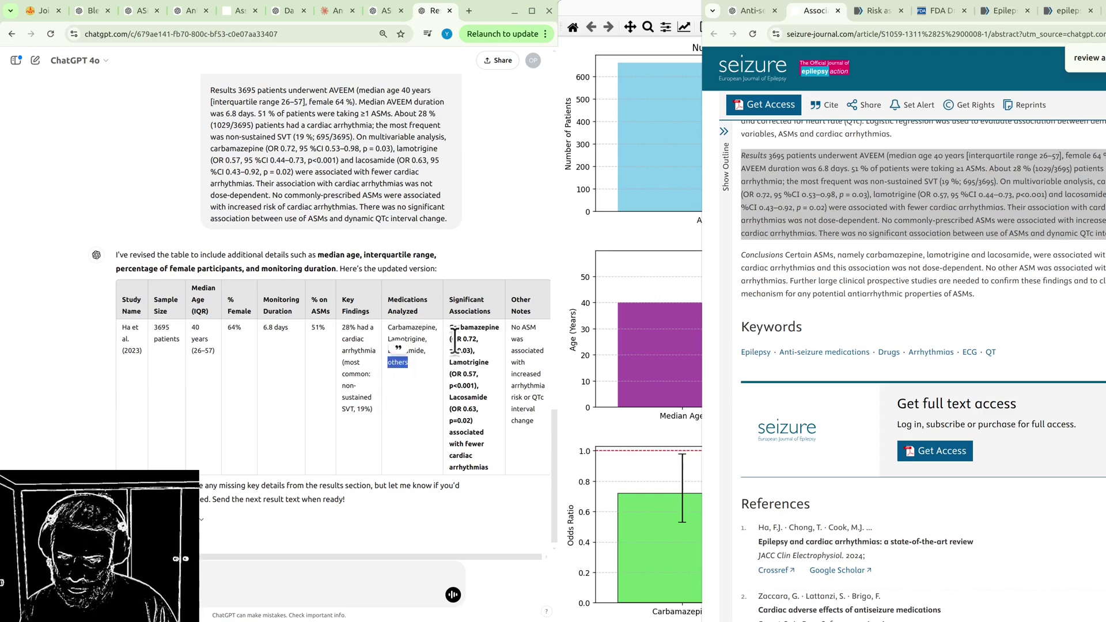
triple_click(524, 374)
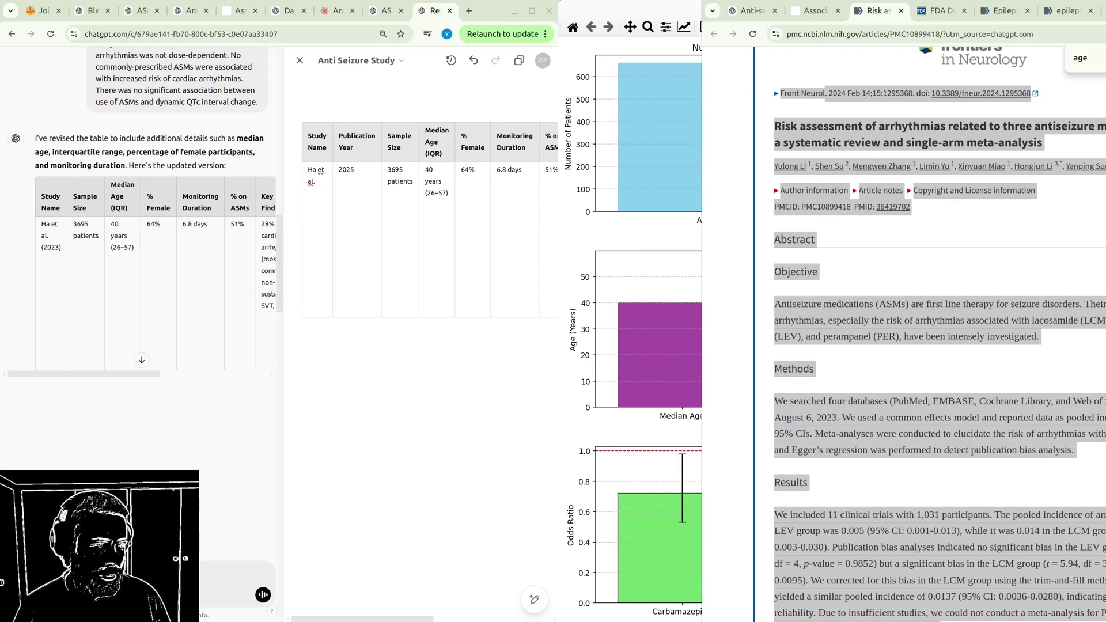
Ask ChatGPT to update the study table with the copied Frontiers in Neurology meta-analysis text.
key(ctrl+v)
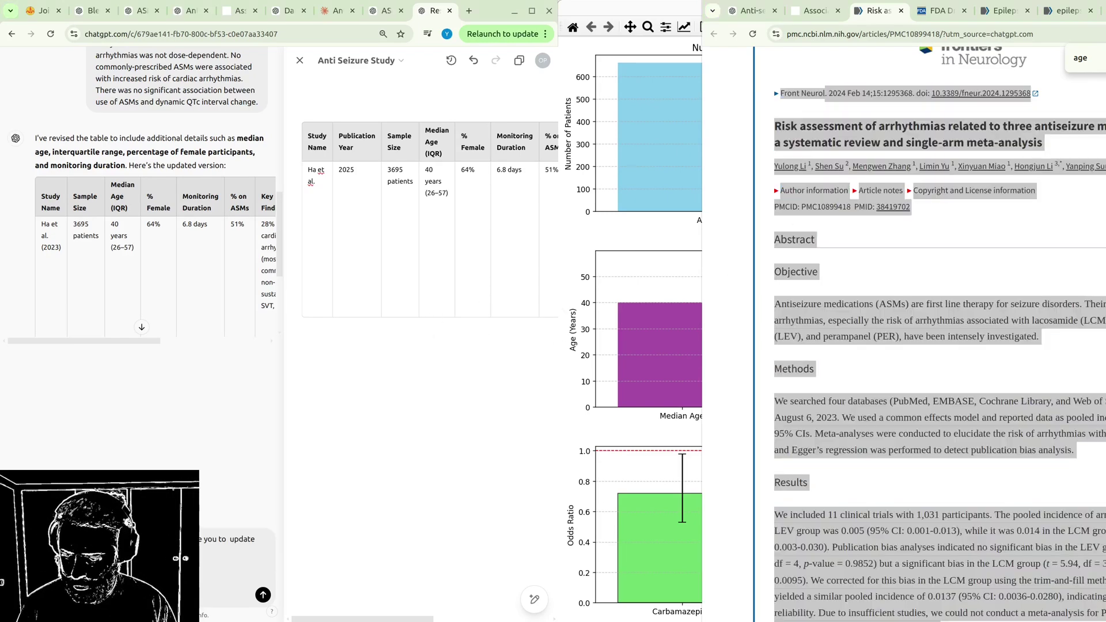
key(Return)
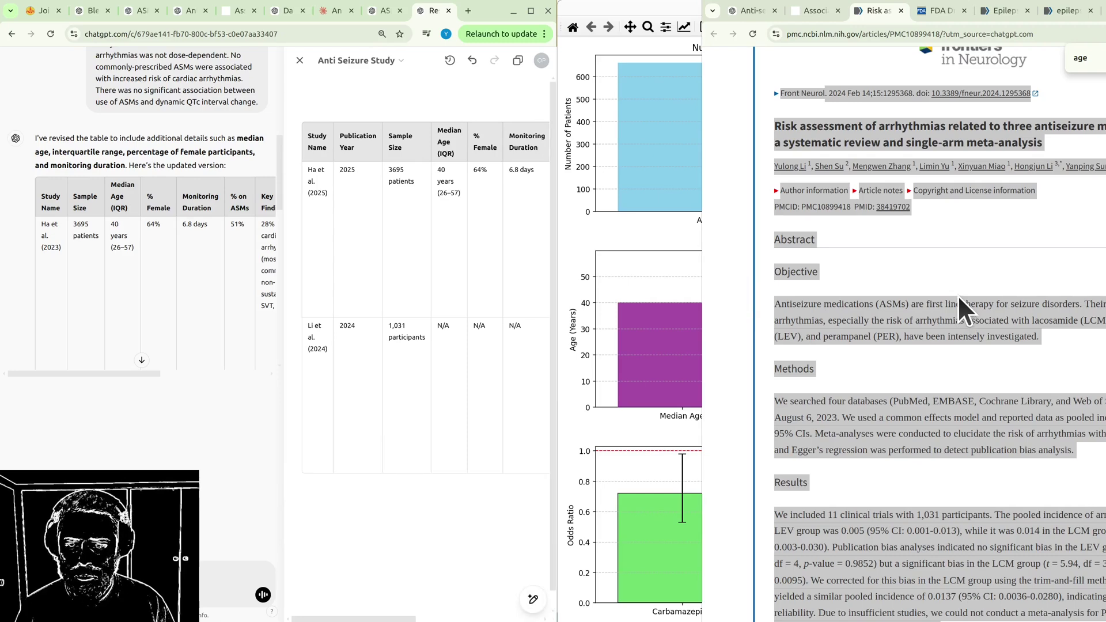
Read the meta-analysis paper's Results and its Materials and methods section for participant details missing from the table.
click(911, 312)
scroll(927, 357, down, 1)
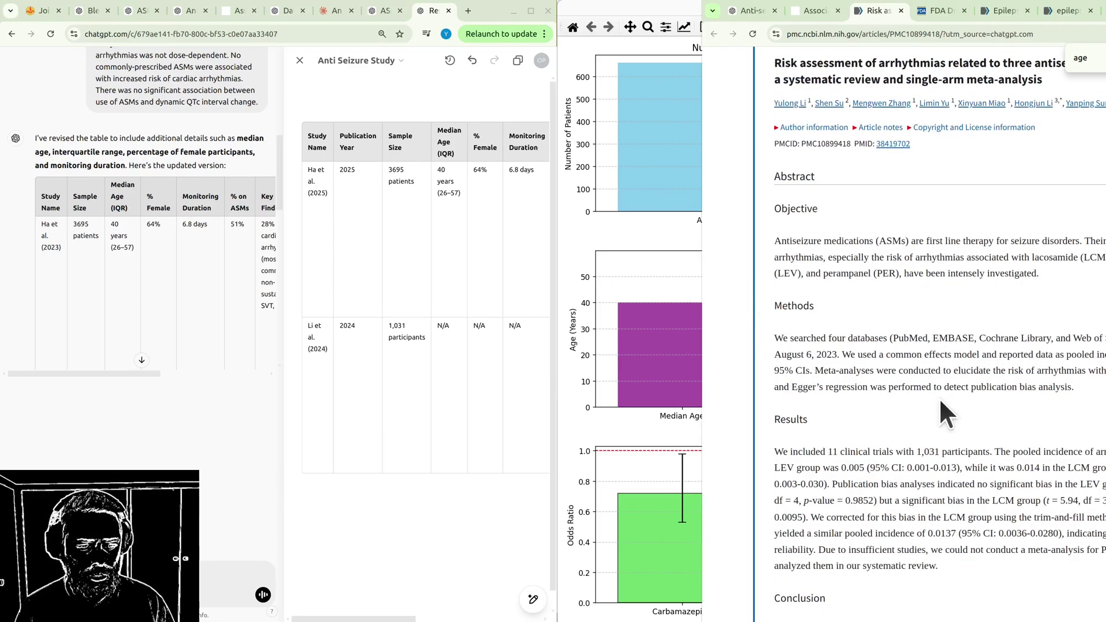
drag(775, 450, 948, 443)
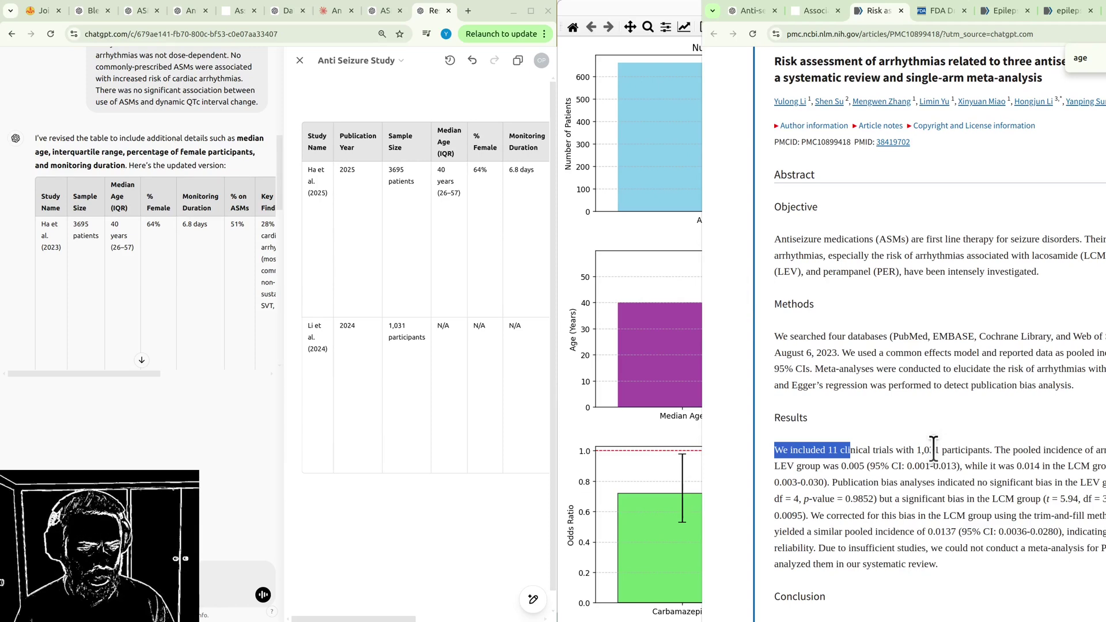
drag(929, 450, 1014, 484)
scroll(1015, 484, down, 8)
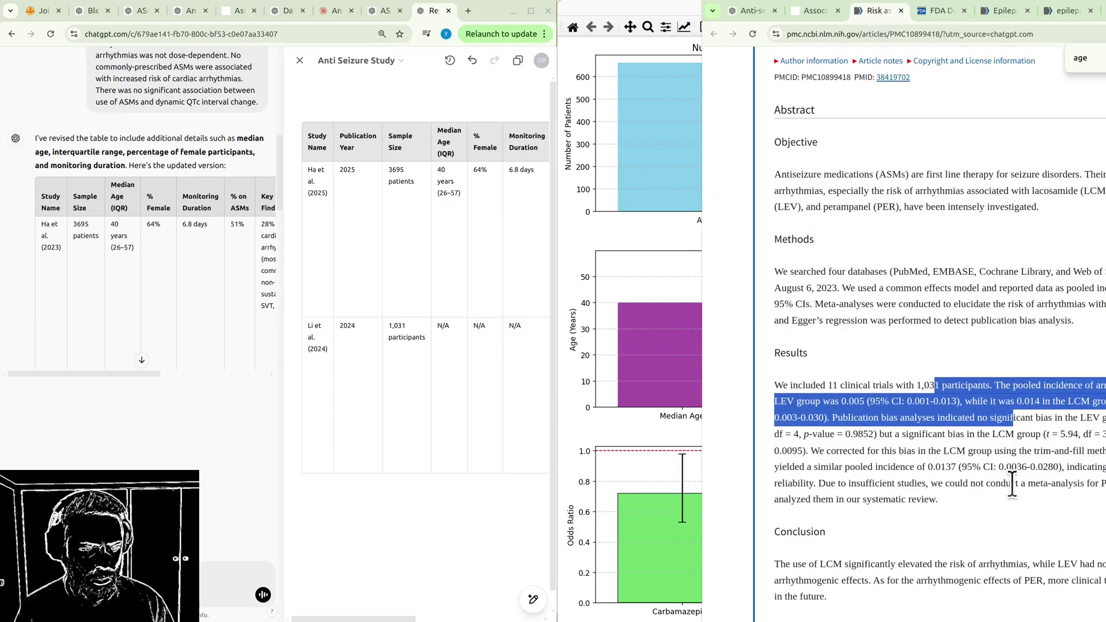
scroll(1012, 483, down, 17)
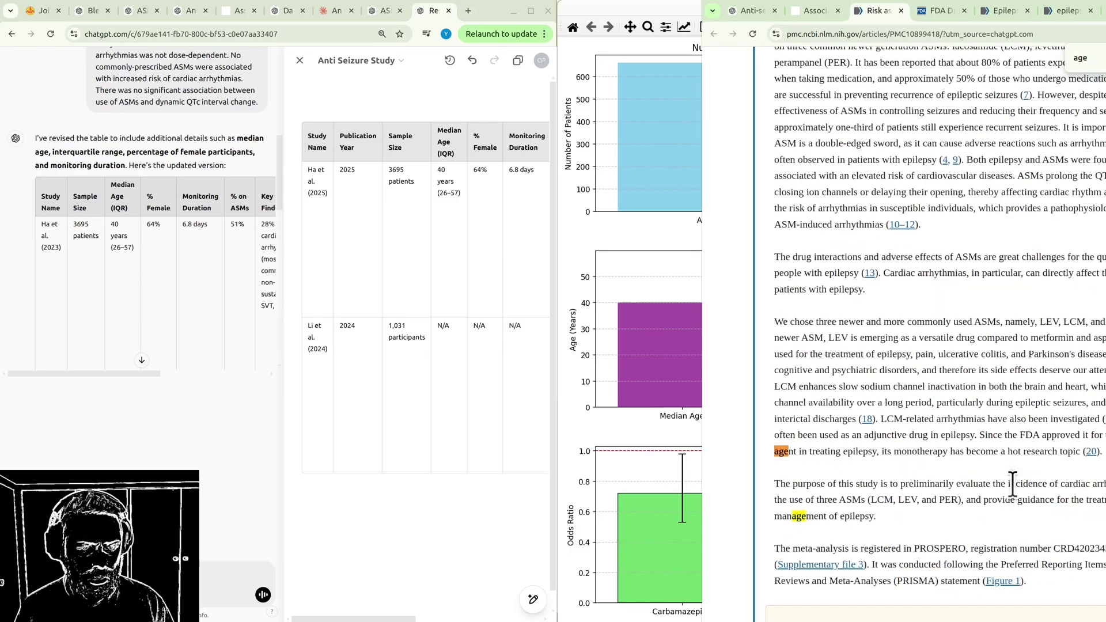
scroll(1010, 482, down, 6)
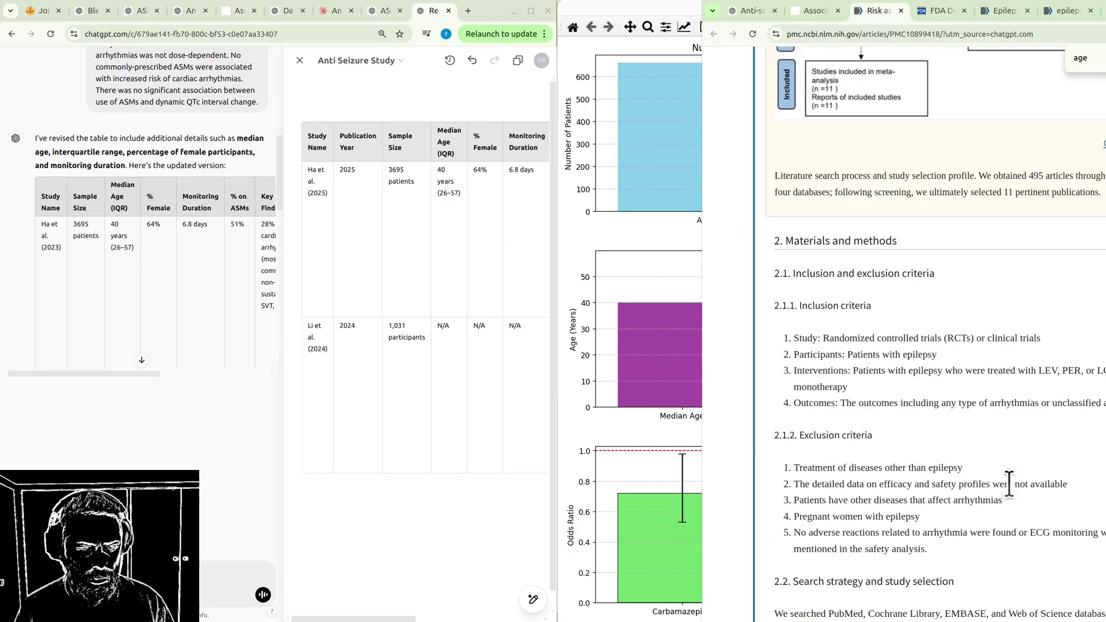
scroll(1007, 473, down, 7)
scroll(1006, 471, up, 8)
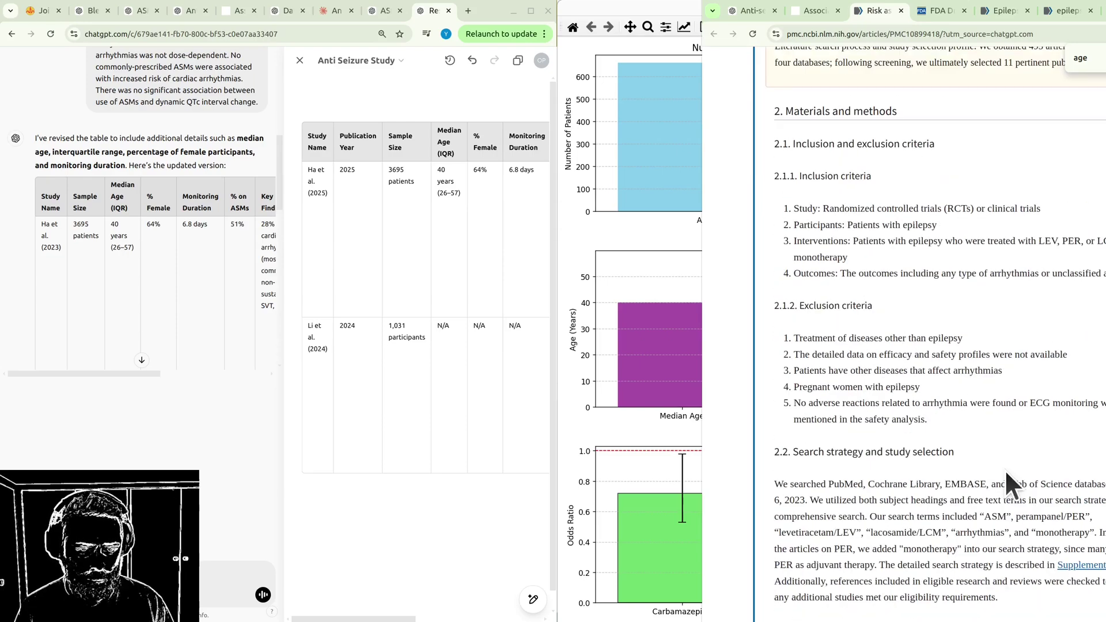
scroll(1002, 468, down, 6)
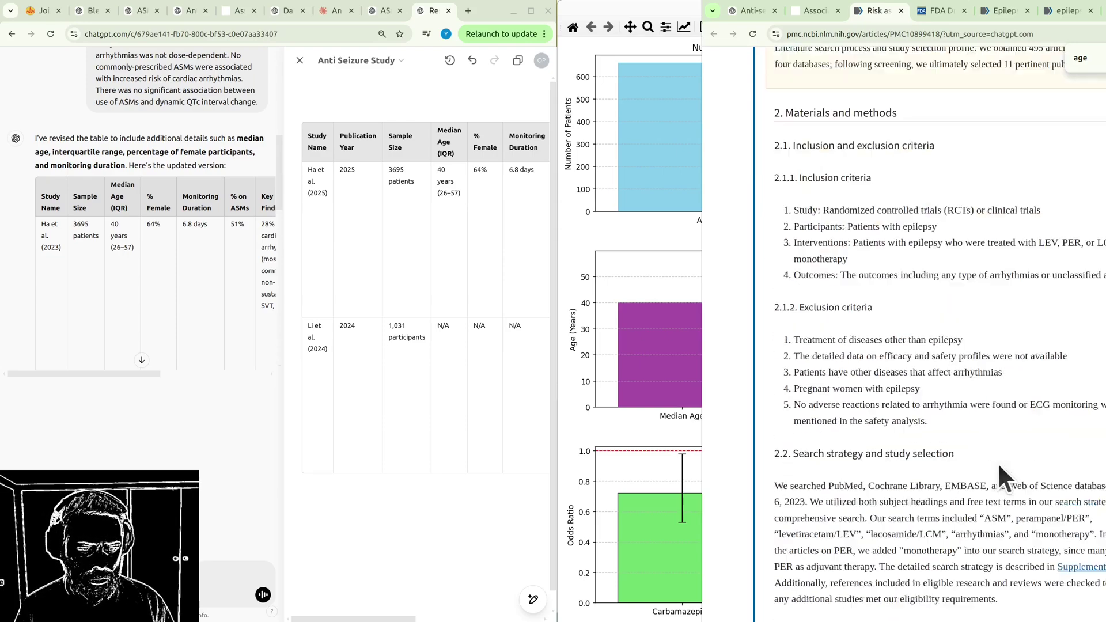
scroll(994, 467, down, 7)
Check the remaining columns of the Anti Seizure Study table and search the meta-analysis paper for "duratio".
click(520, 620)
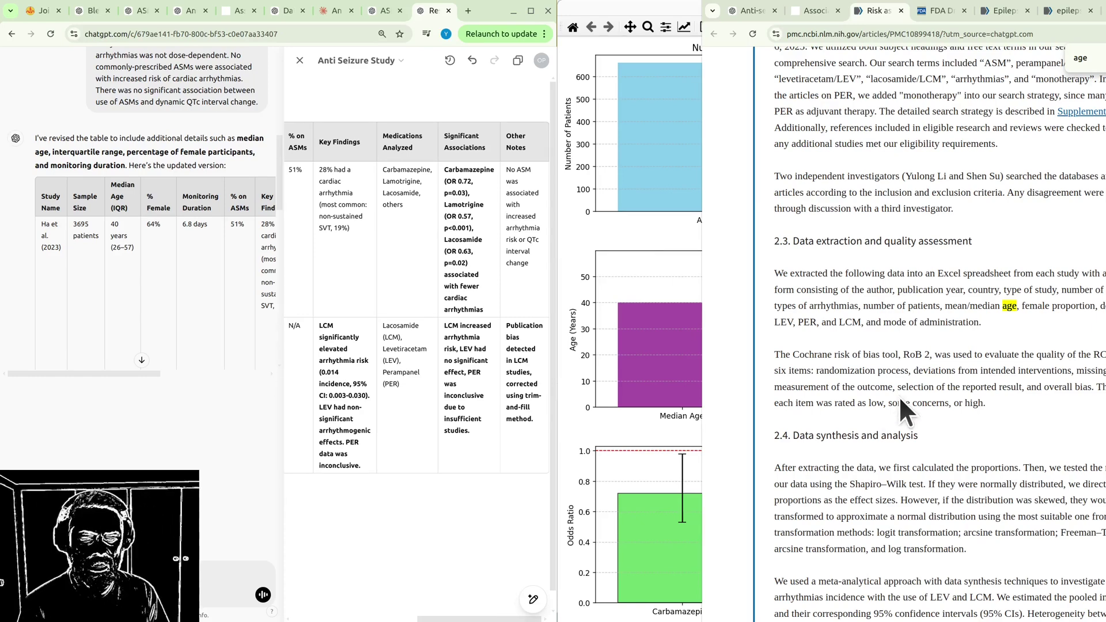
key(ctrl+f)
text(duratio)
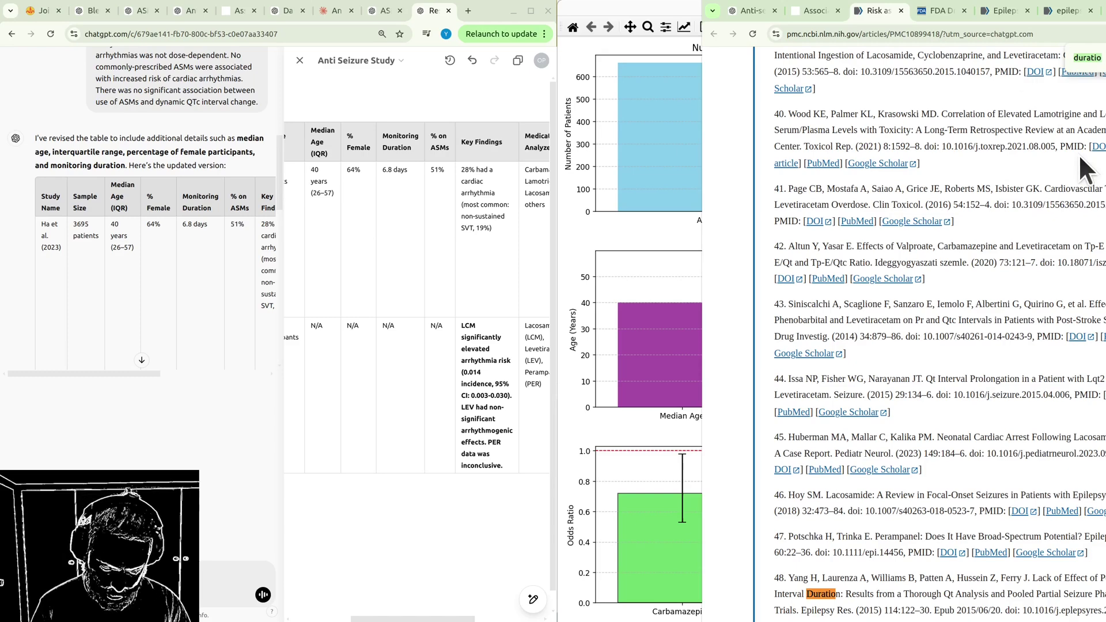
key(Return)
Open the article "Epilepsy and long-term risk of arrhythmias" and submit its text to ChatGPT for the study table.
click(938, 11)
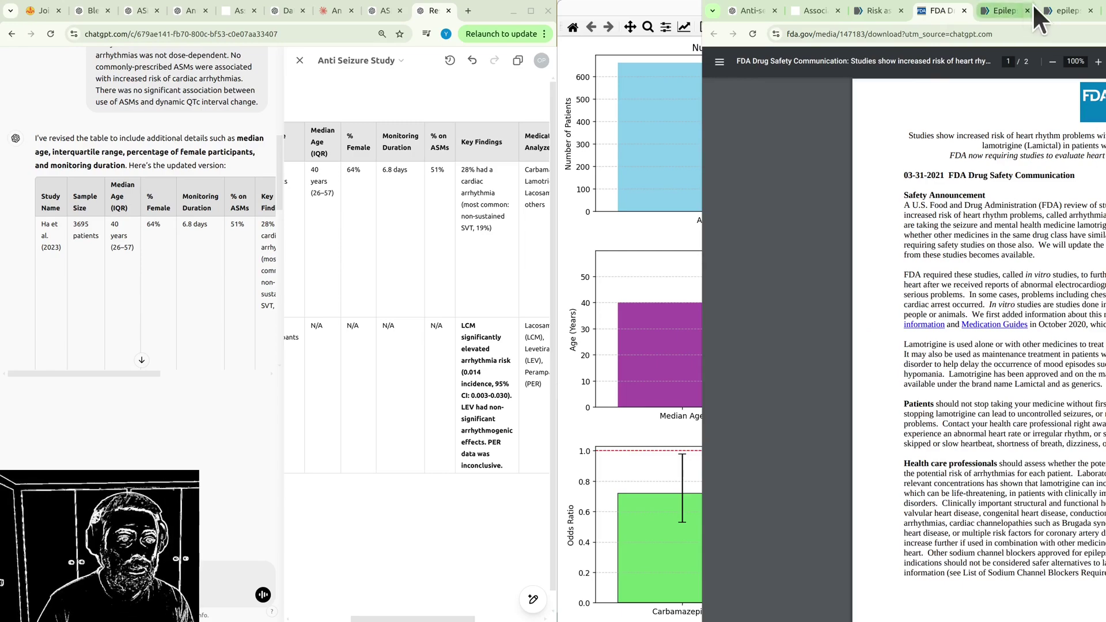
click(1003, 10)
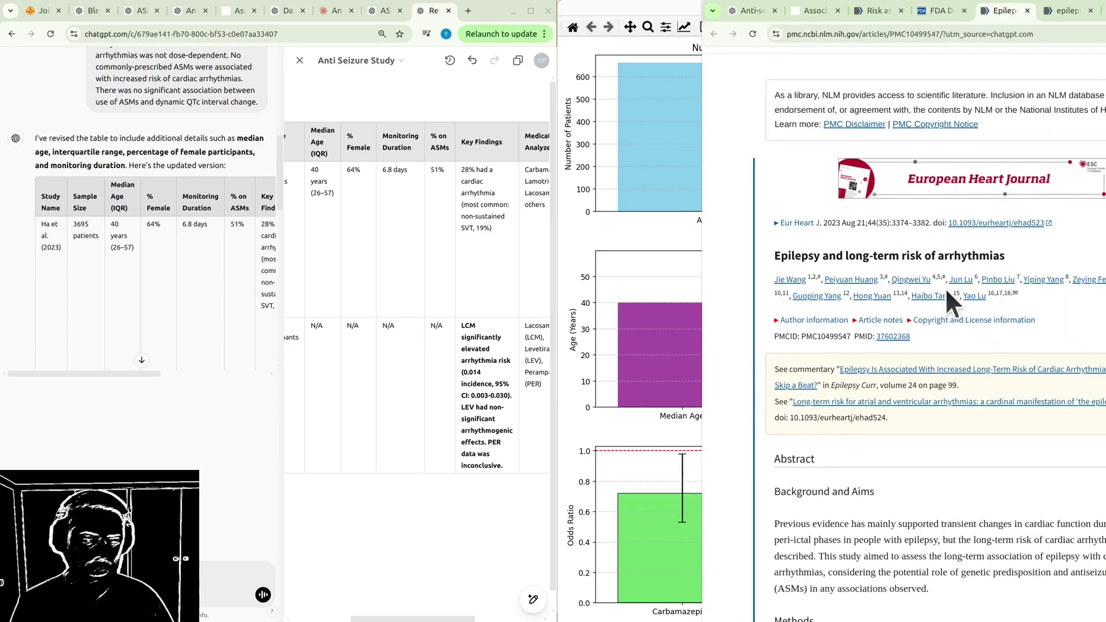
scroll(932, 274, down, 5)
scroll(930, 271, down, 3)
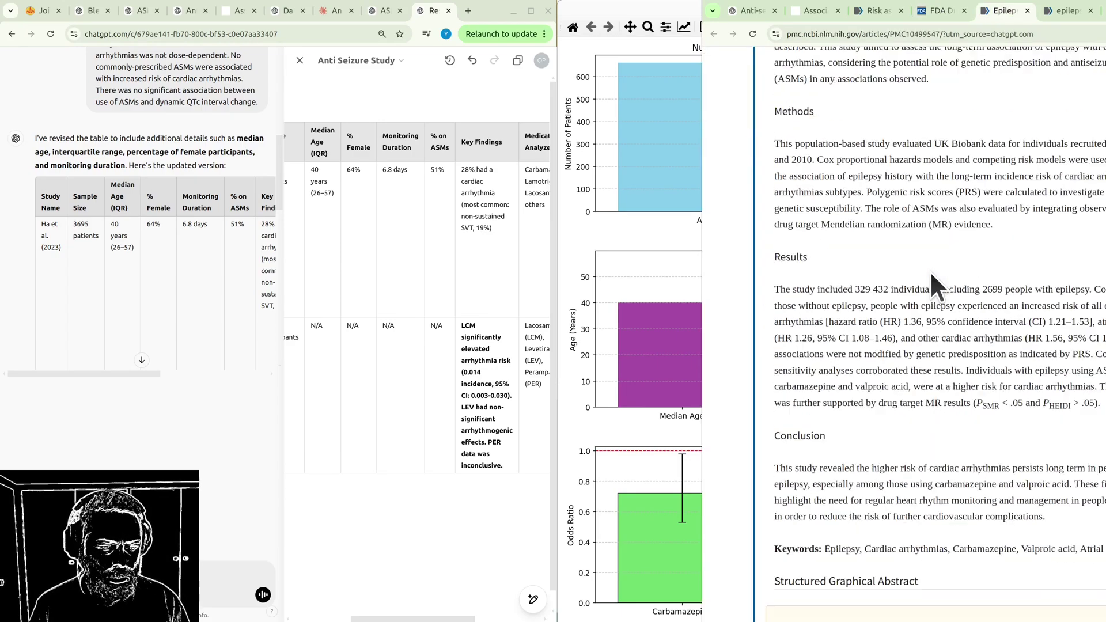
click(241, 581)
key(ctrl+v)
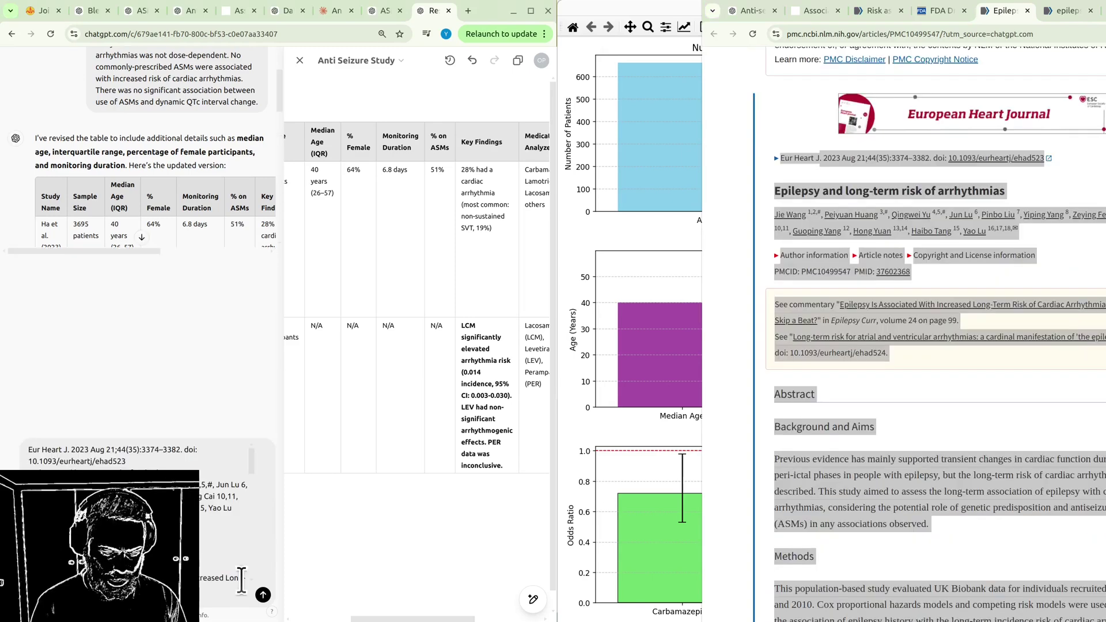
key(Return)
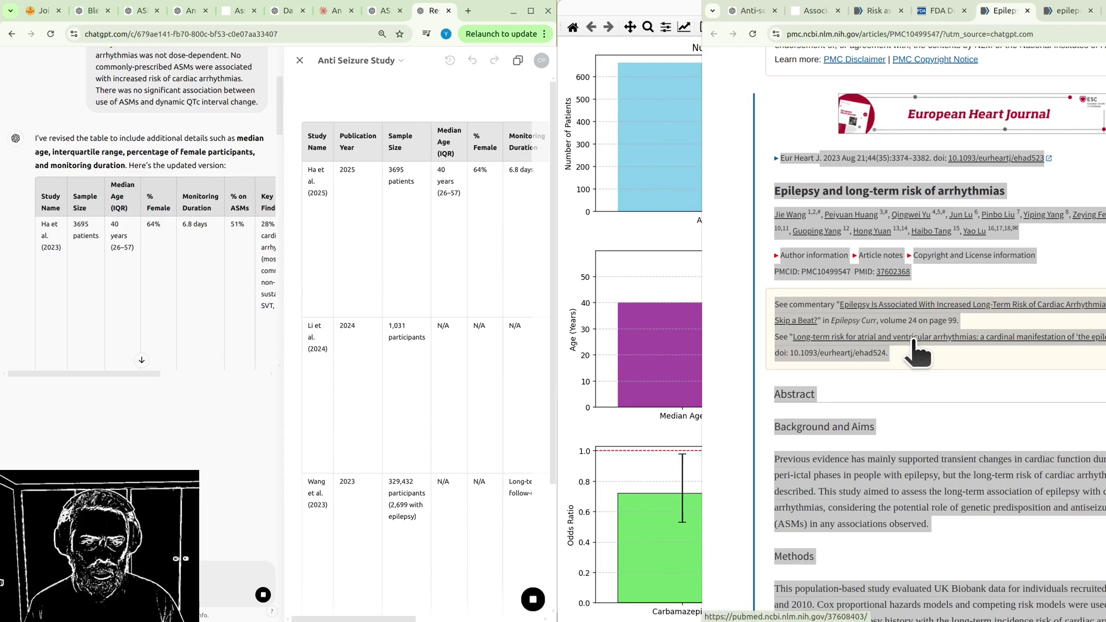
Read the Methods and Results of the long-term arrhythmia risk article, highlighting the number of individuals included.
scroll(907, 402, down, 1)
click(906, 402)
scroll(907, 402, down, 4)
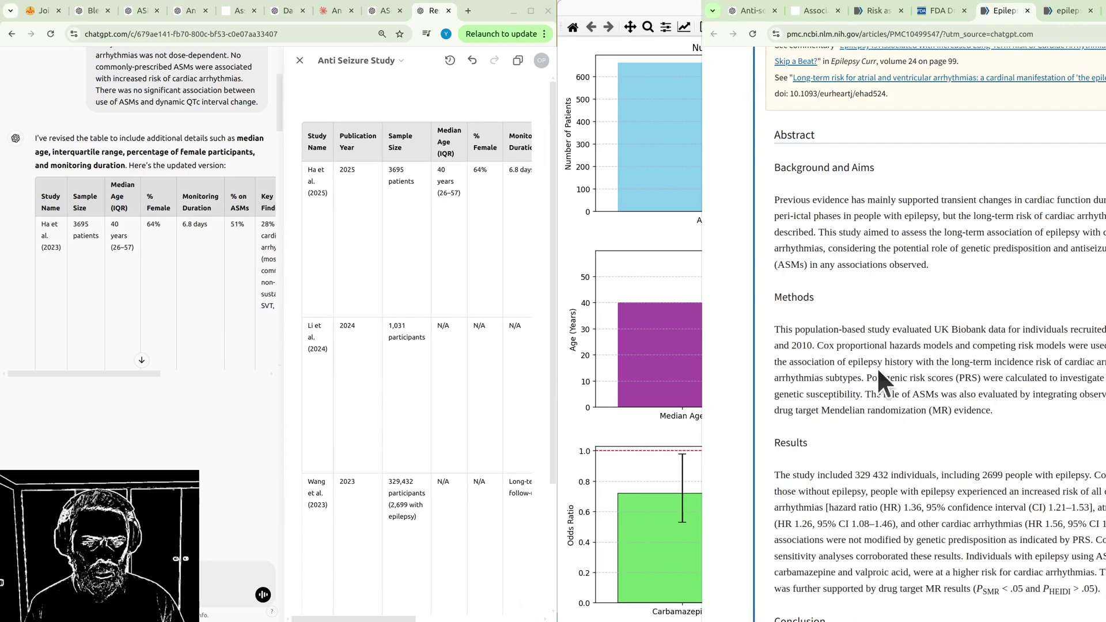
drag(838, 410, 915, 421)
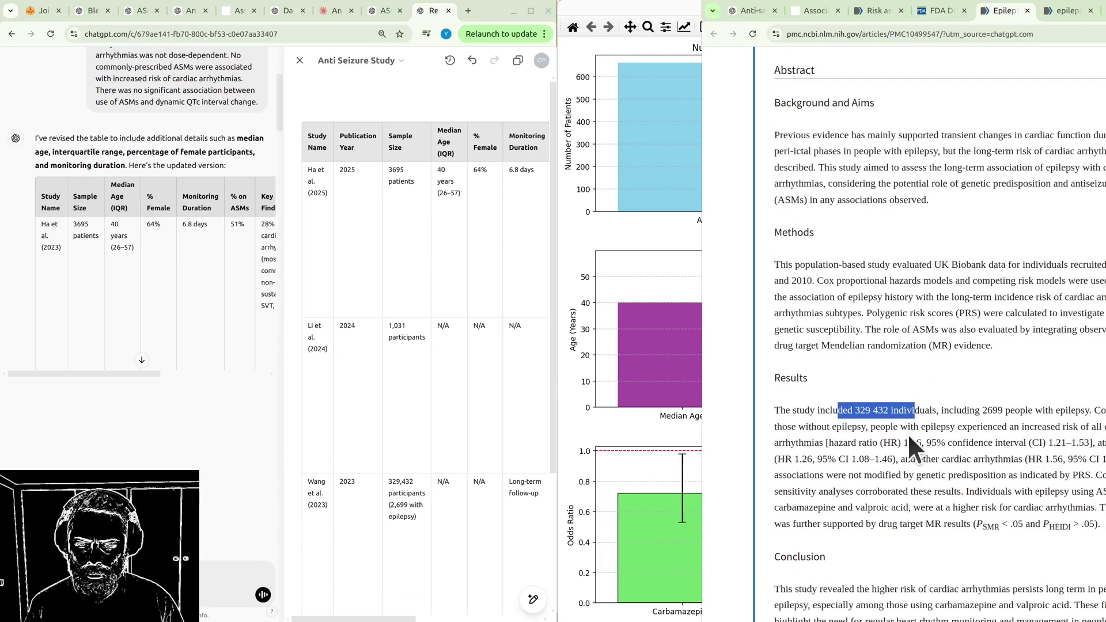
Skim the Expert Opinion on Drug Safety review of cardiac adverse effects and close its page.
key(ctrl+Tab)
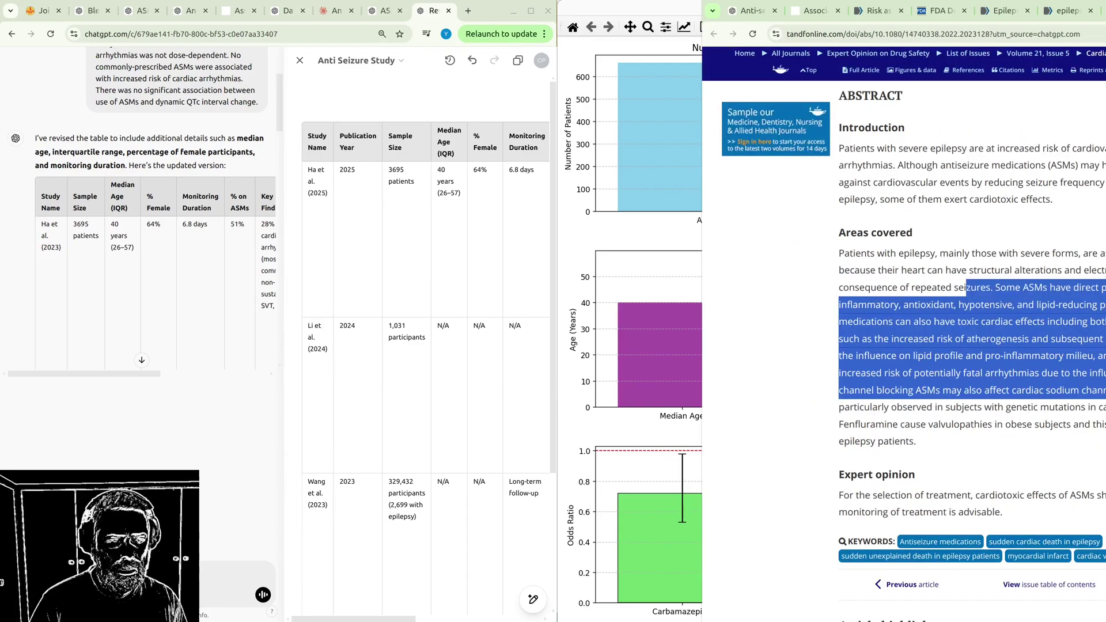
scroll(1098, 302, up, 3)
scroll(1098, 302, down, 20)
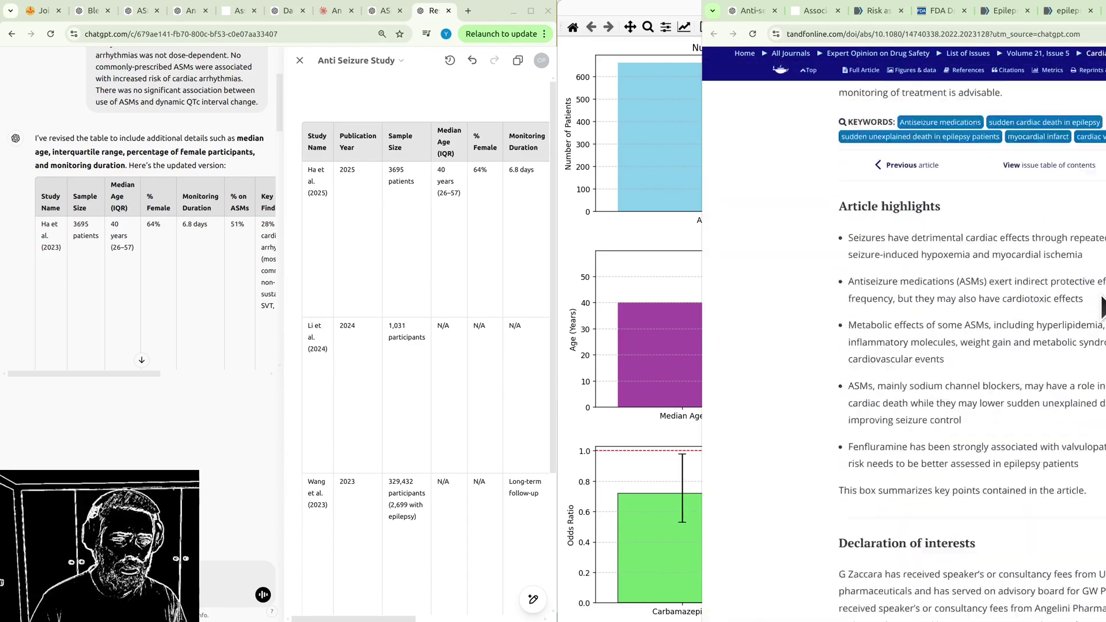
scroll(1099, 304, up, 20)
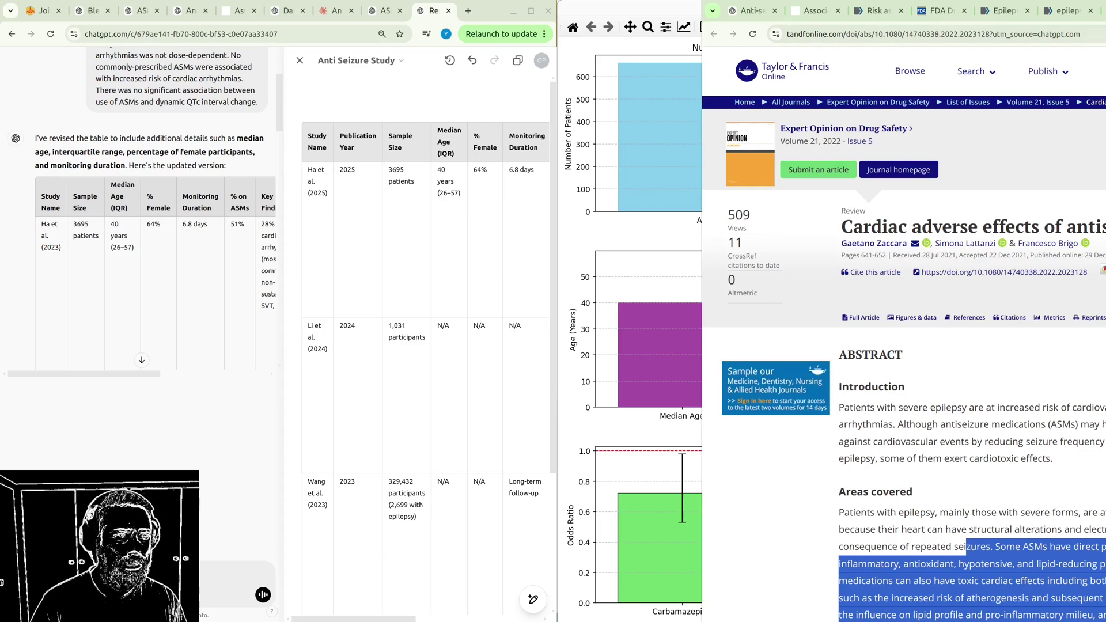
key(ctrl+w)
Skim the CURE Epilepsy article on low-risk antiepileptic drugs, highlight its opening paragraphs, and close its page.
scroll(947, 293, down, 10)
scroll(870, 291, up, 10)
drag(873, 264, 935, 246)
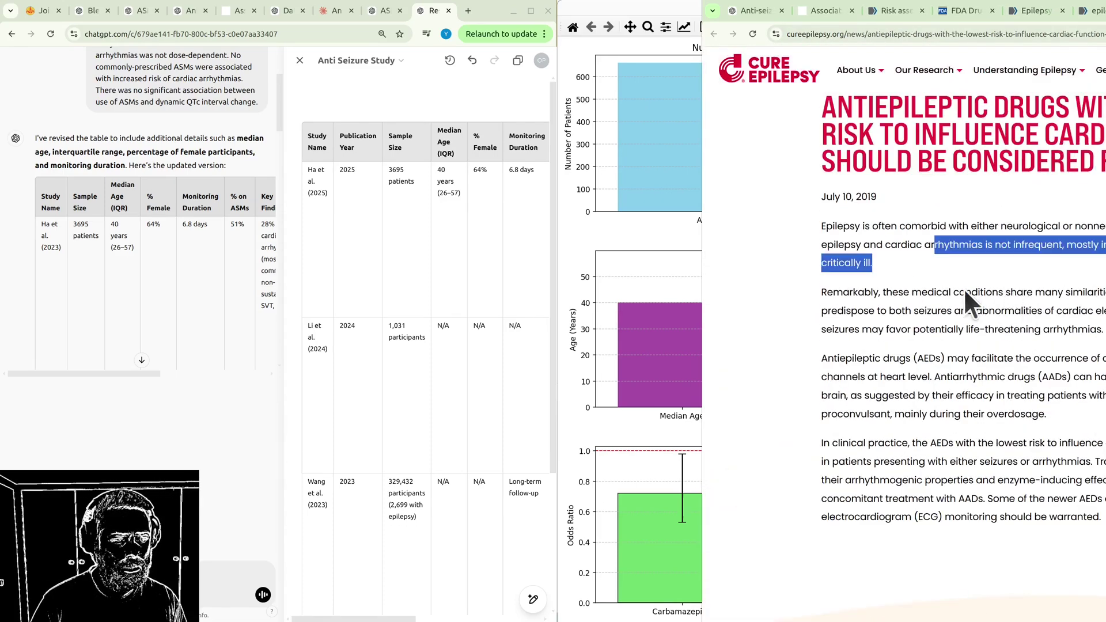
shift+click(1102, 376)
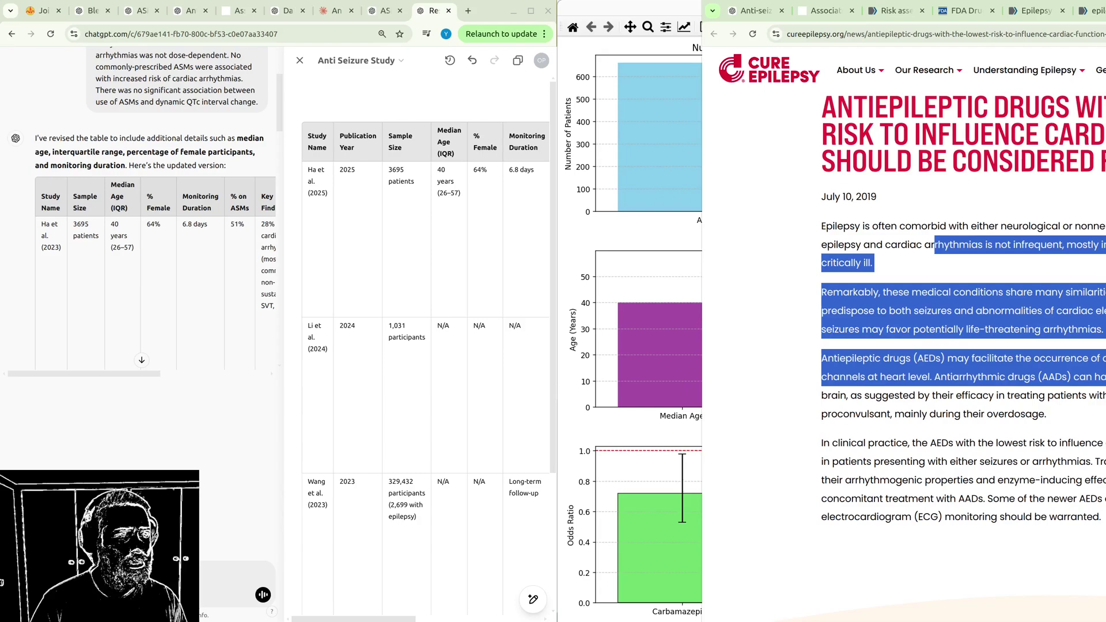
key(ctrl+w)
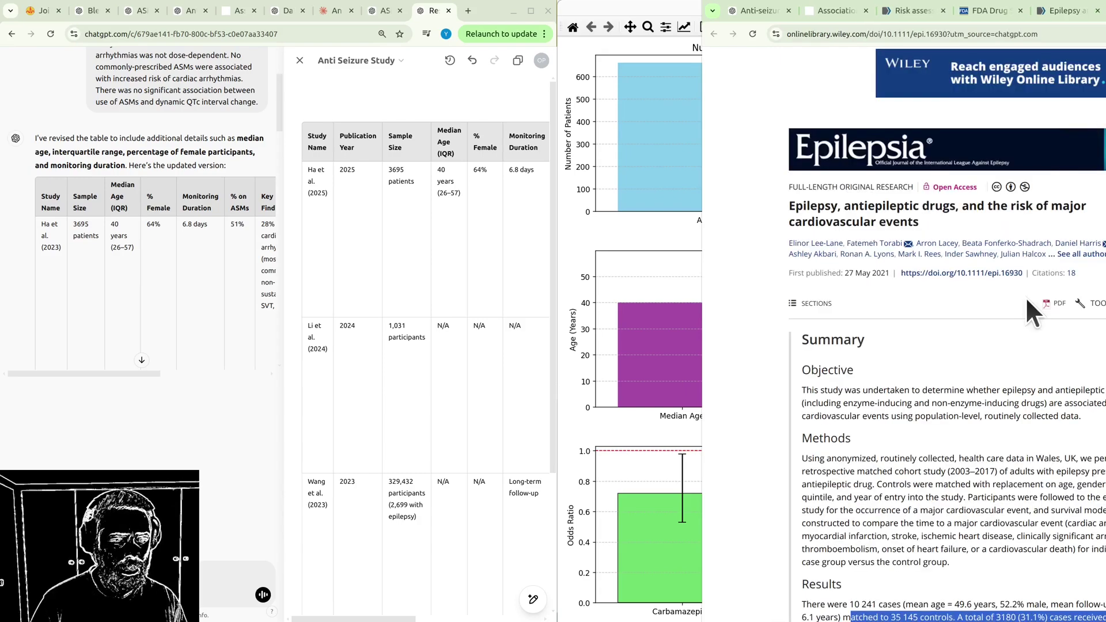
Read the Summary of the Epilepsia article on antiepileptic drugs and major cardiovascular events, highlighting its title and Results.
scroll(890, 321, down, 4)
drag(980, 610, 794, 222)
scroll(880, 327, up, 3)
drag(794, 219, 940, 280)
scroll(864, 260, down, 5)
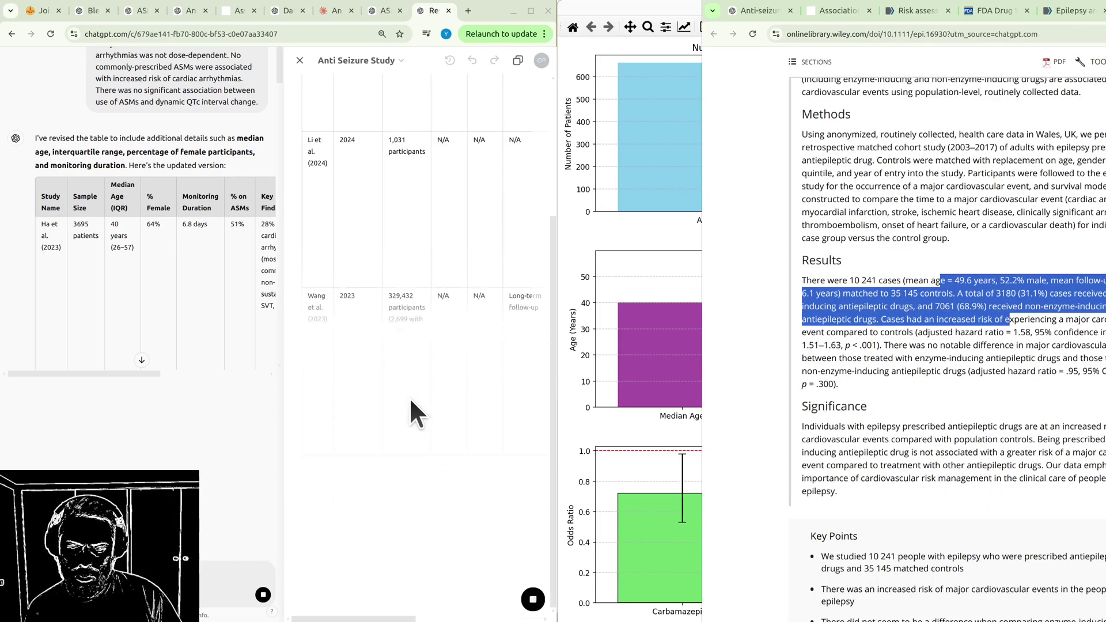
Submit the Neurology abstract on levetiracetam or oxcarbazepine to ChatGPT for inclusion in the Anti Seizure Study table and widen the table view.
drag(366, 621, 363, 621)
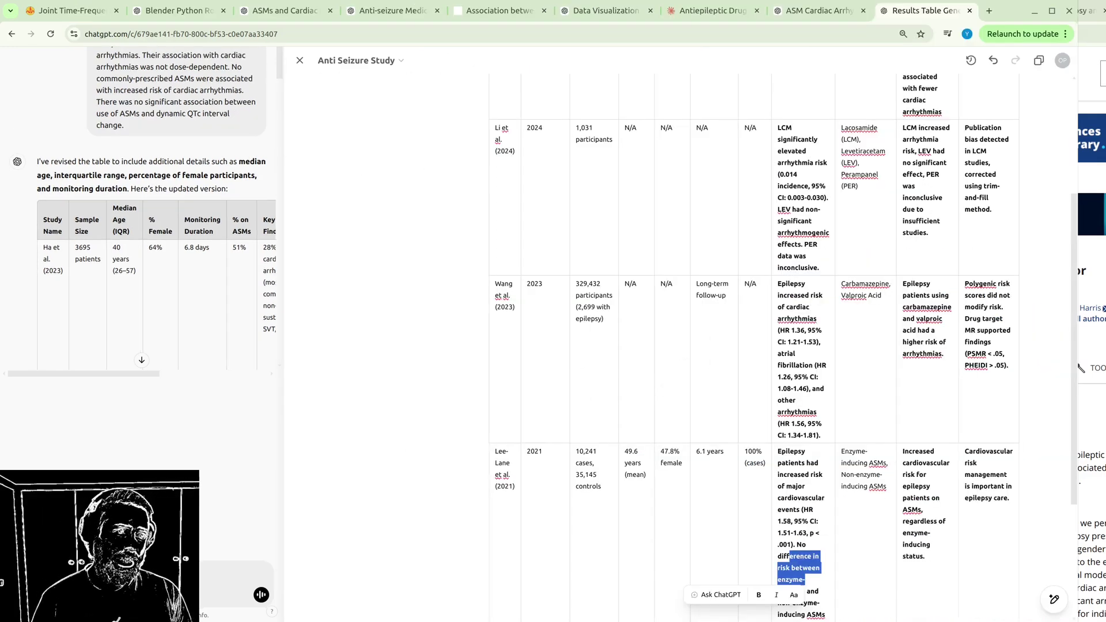
click(1091, 11)
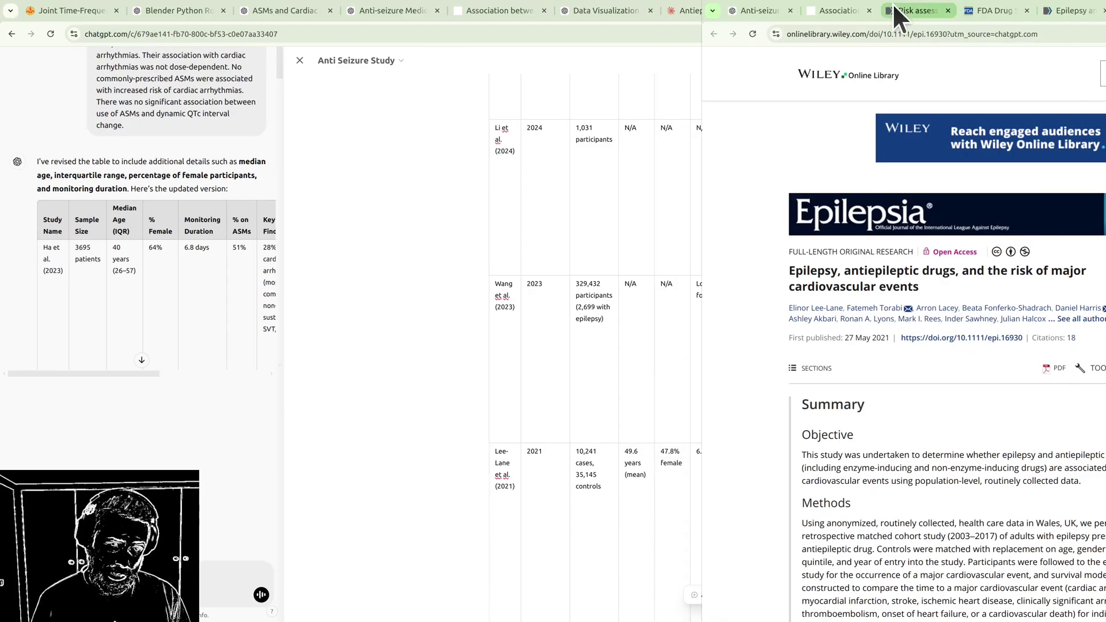
click(253, 579)
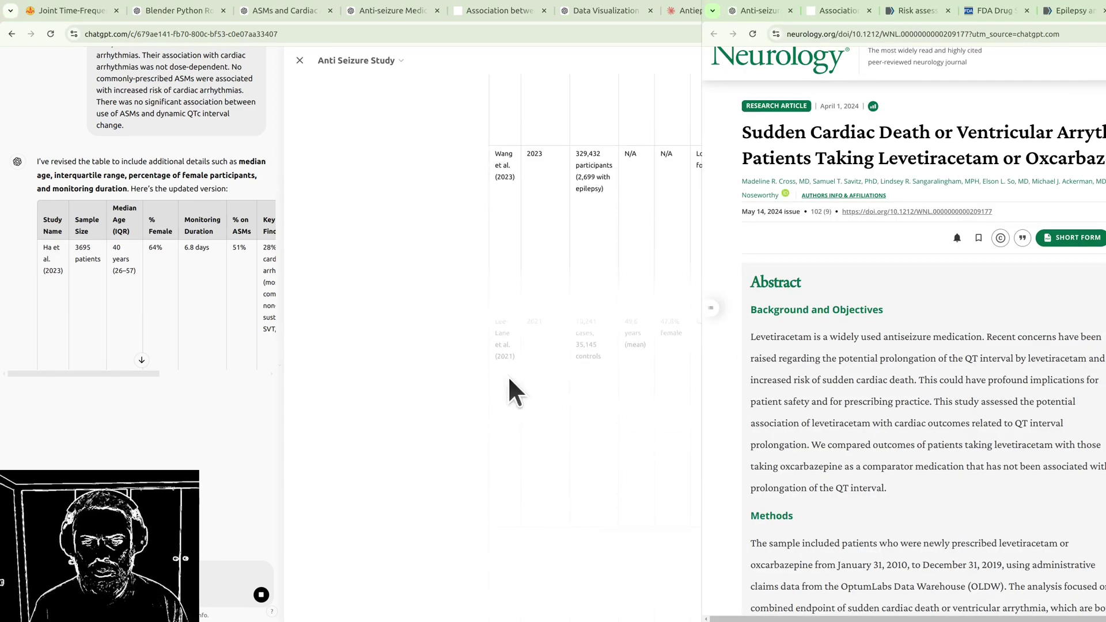
click(544, 425)
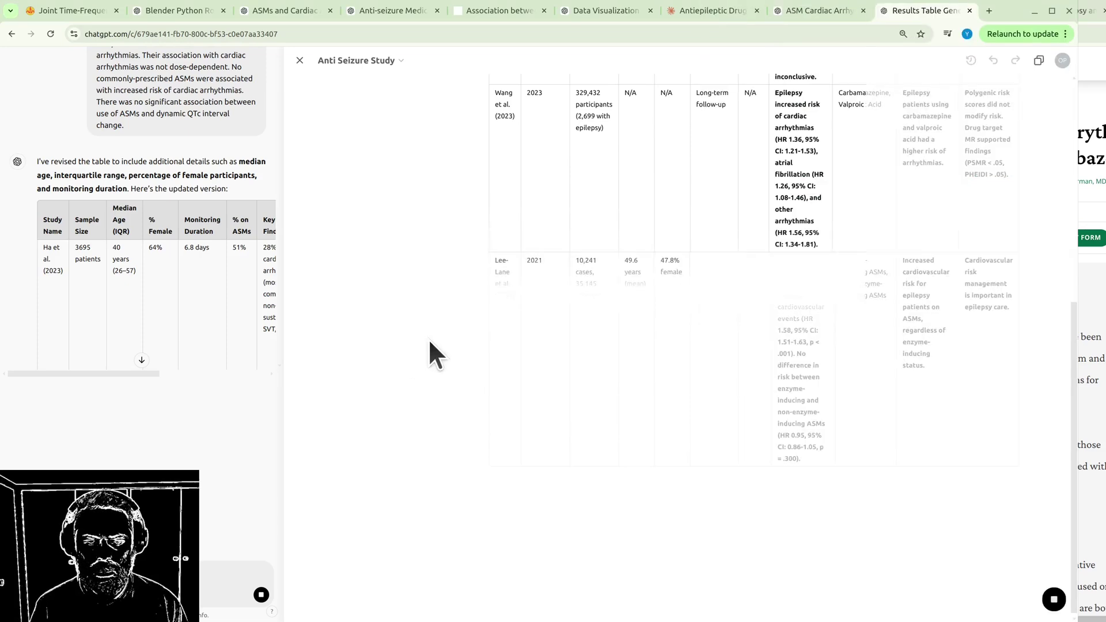
drag(1086, 309, 1105, 311)
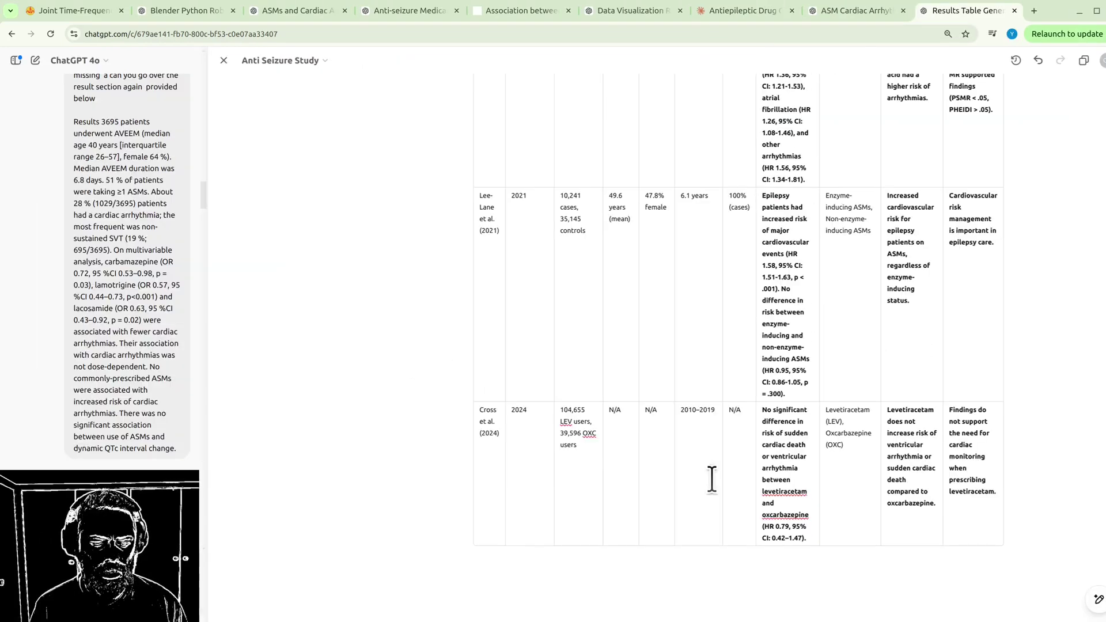
Go through the open article pages and check them against the rows of the Anti Seizure Study table.
key(alt+Tab)
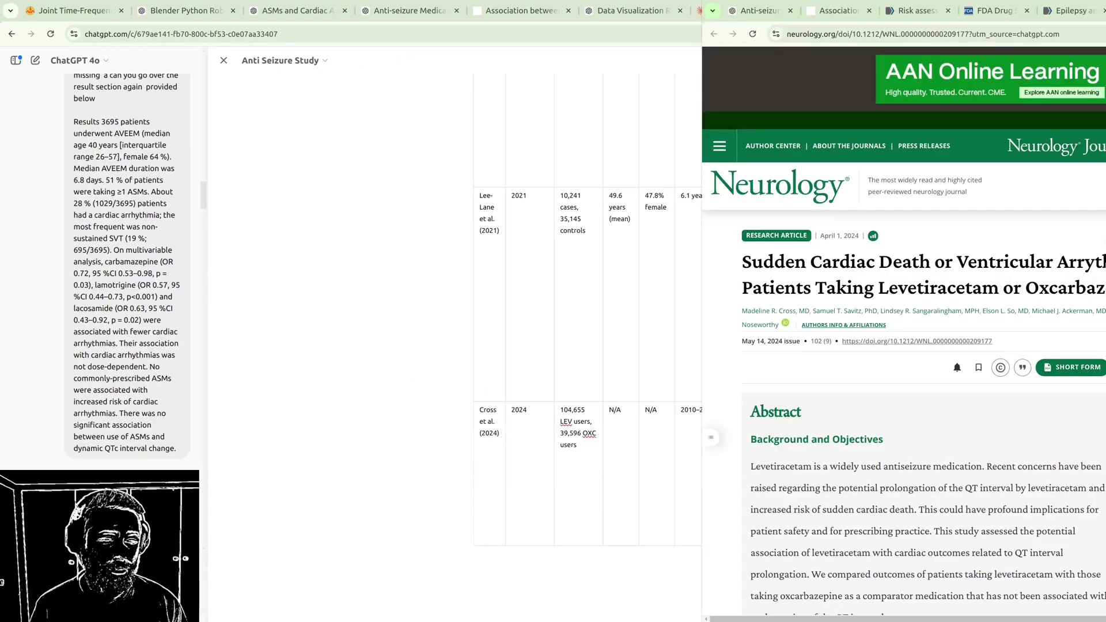
click(549, 405)
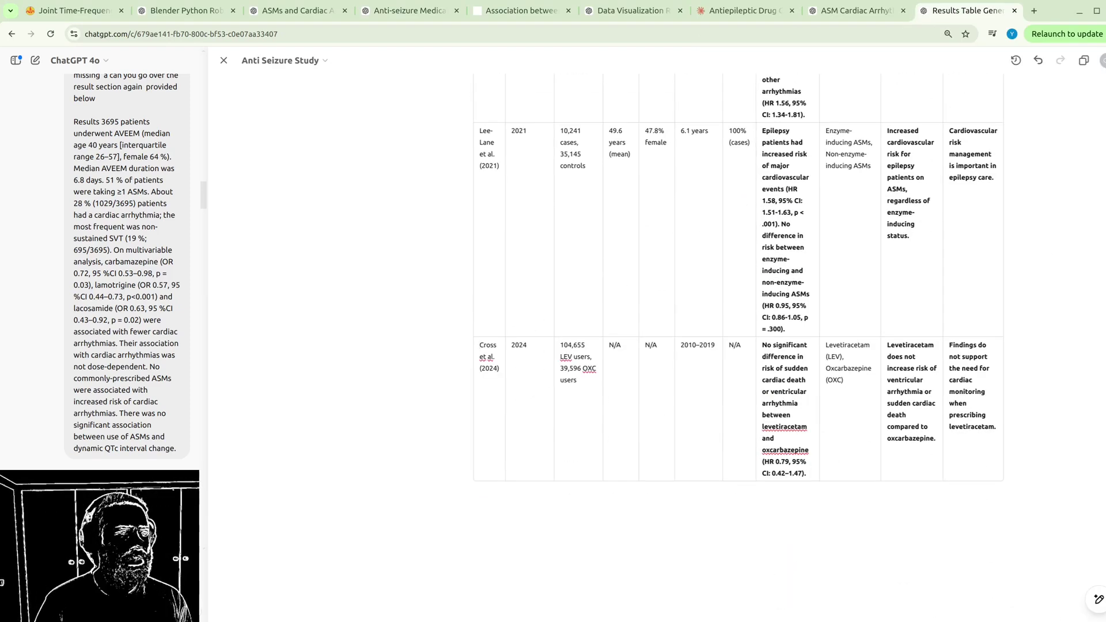
key(alt+Tab)
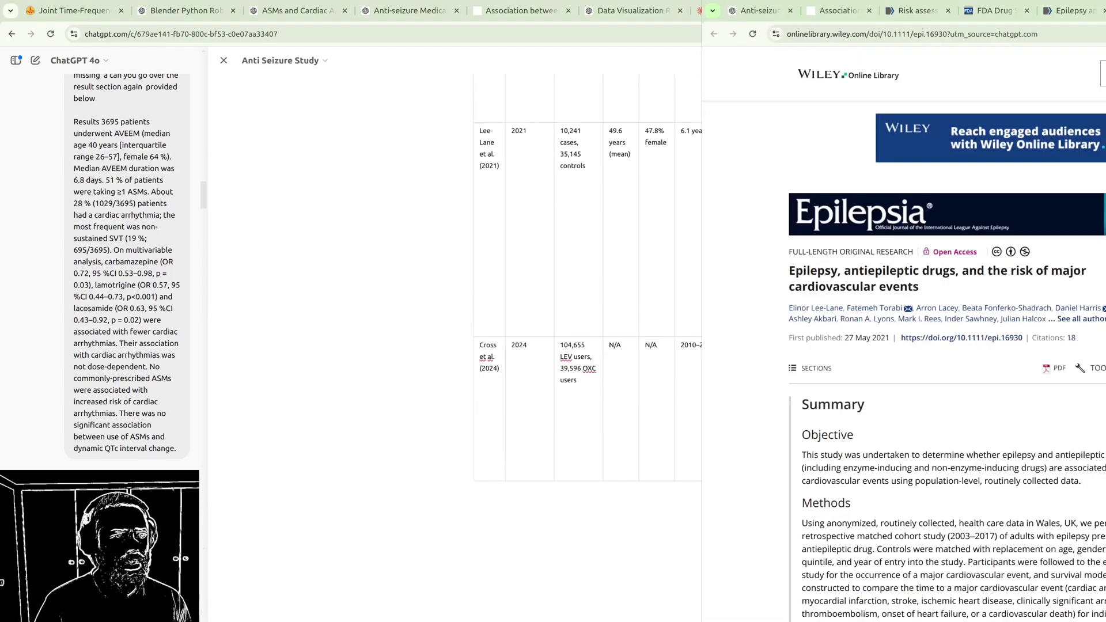
key(ctrl+Tab)
key(ctrl+Tab)
key(ctrl+Tab)
key(ctrl+Tab)
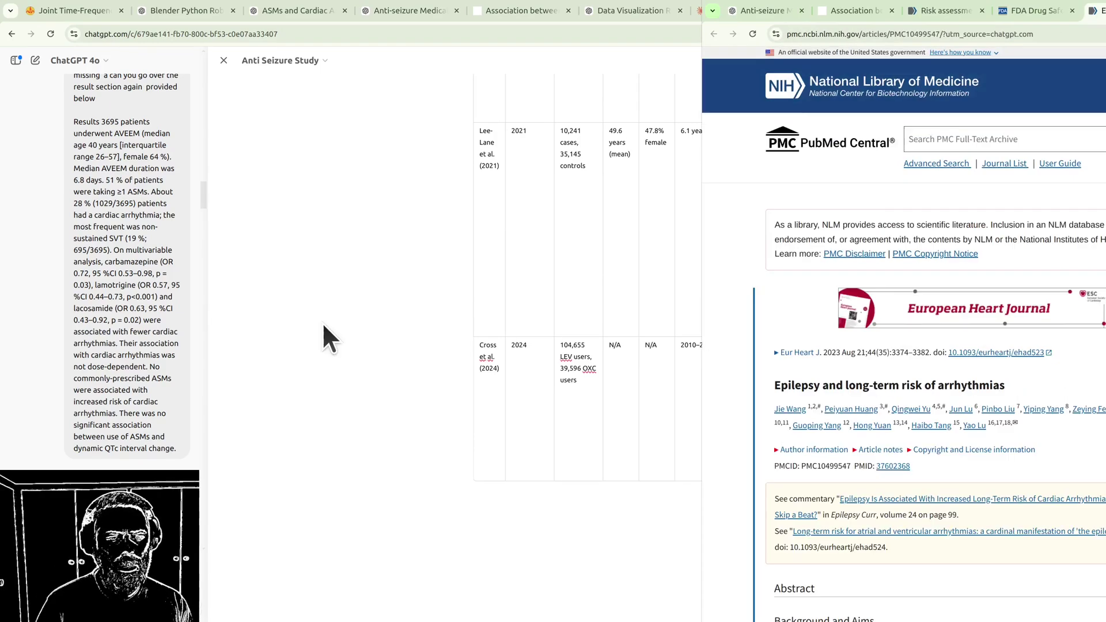
click(322, 323)
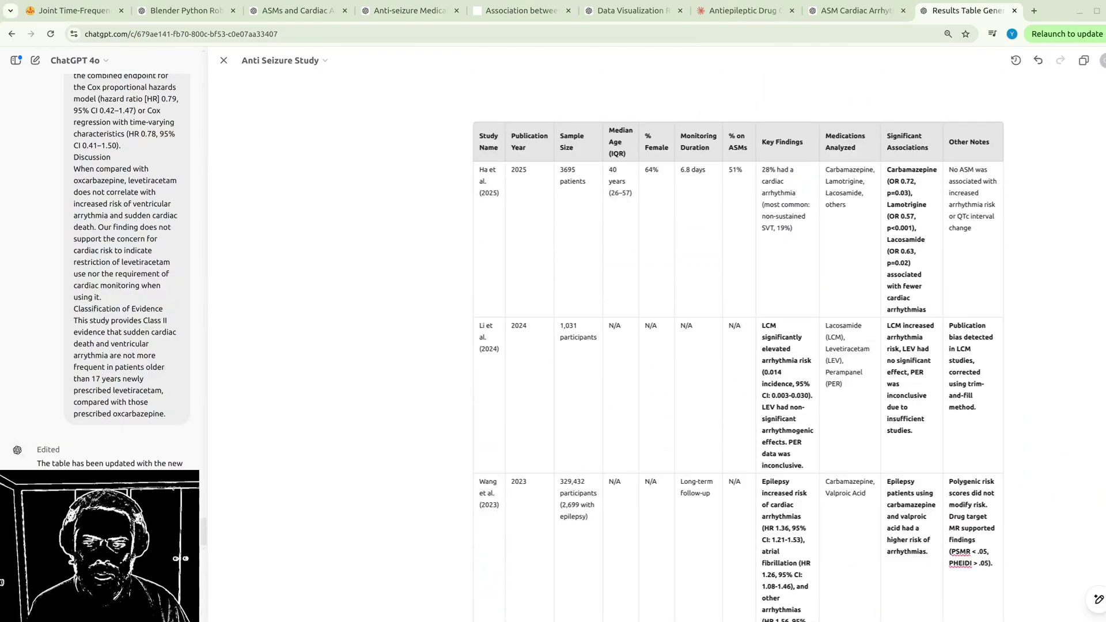
Remove the utm_source=chatgpt.com parameter from the Frontiers in Neurology meta-analysis URL and load the shortened address.
key(alt+Tab)
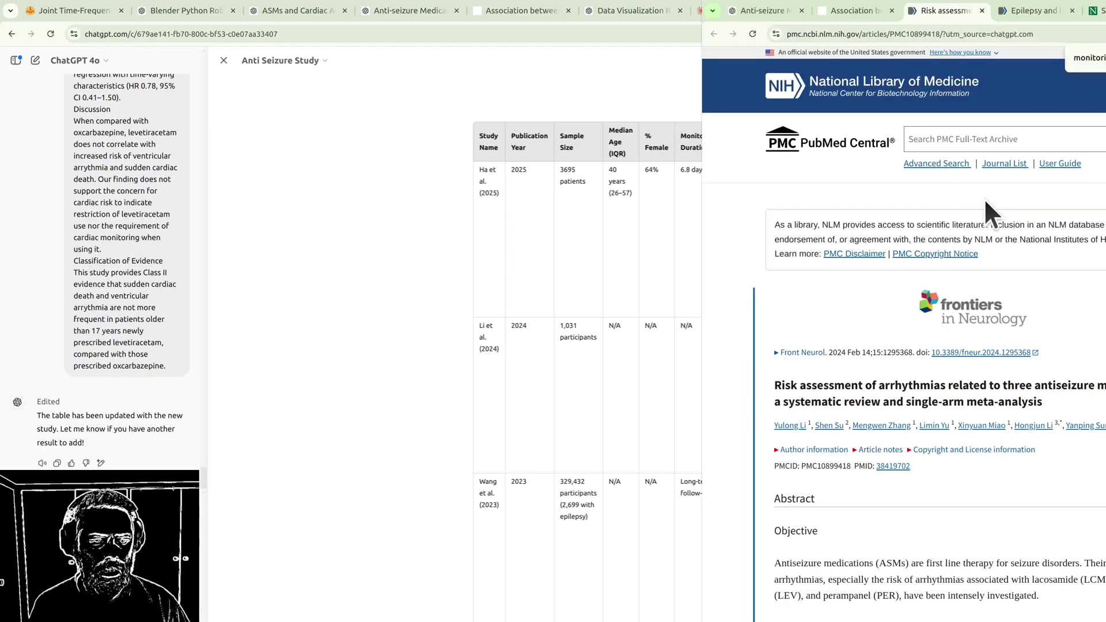
key(ctrl+a)
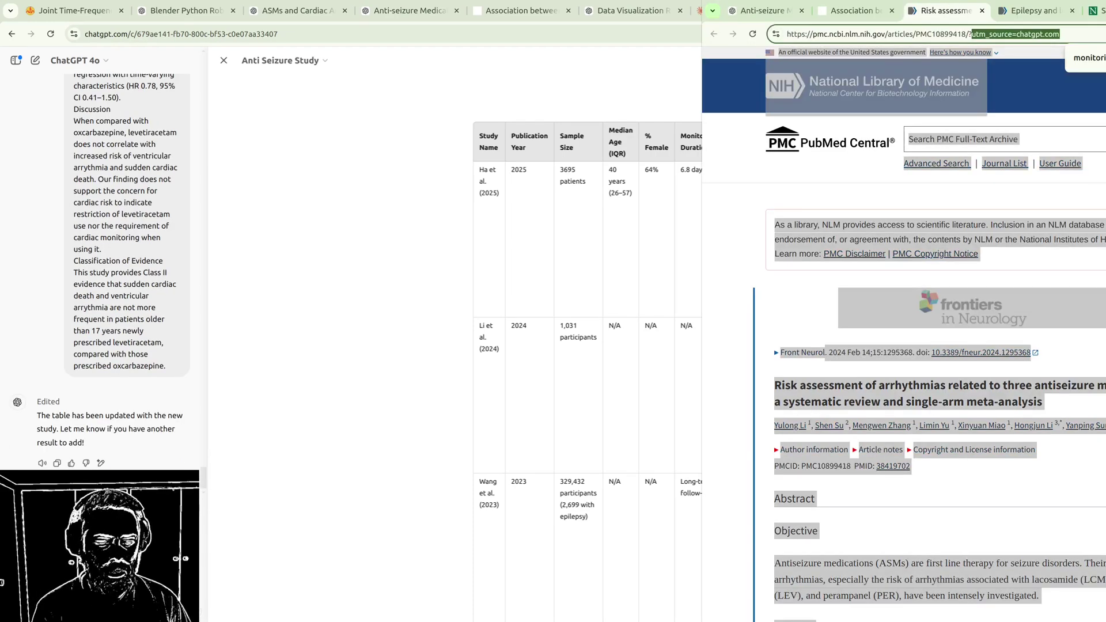
key(ctrl+l)
key(End)
key(BackSpace)
key(BackSpace)
key(BackSpace)
key(BackSpace)
key(BackSpace)
key(BackSpace)
key(BackSpace)
key(BackSpace)
key(BackSpace)
key(BackSpace)
key(BackSpace)
key(BackSpace)
key(BackSpace)
key(BackSpace)
key(BackSpace)
key(BackSpace)
key(BackSpace)
key(BackSpace)
key(BackSpace)
key(BackSpace)
key(Return)
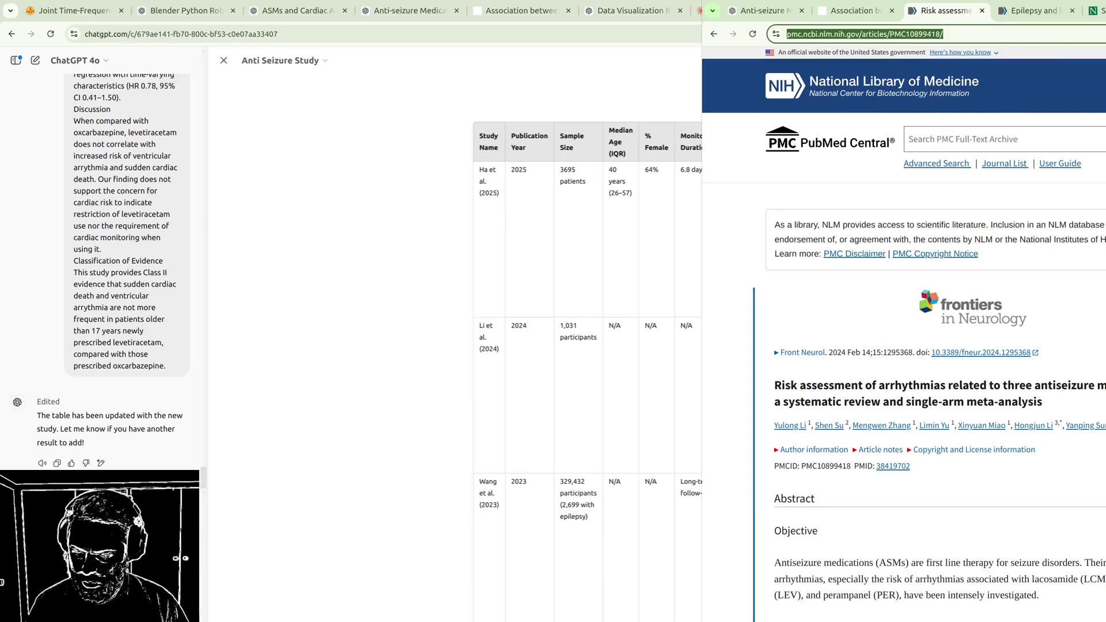
key(alt+Tab)
scroll(104, 259, down, 1)
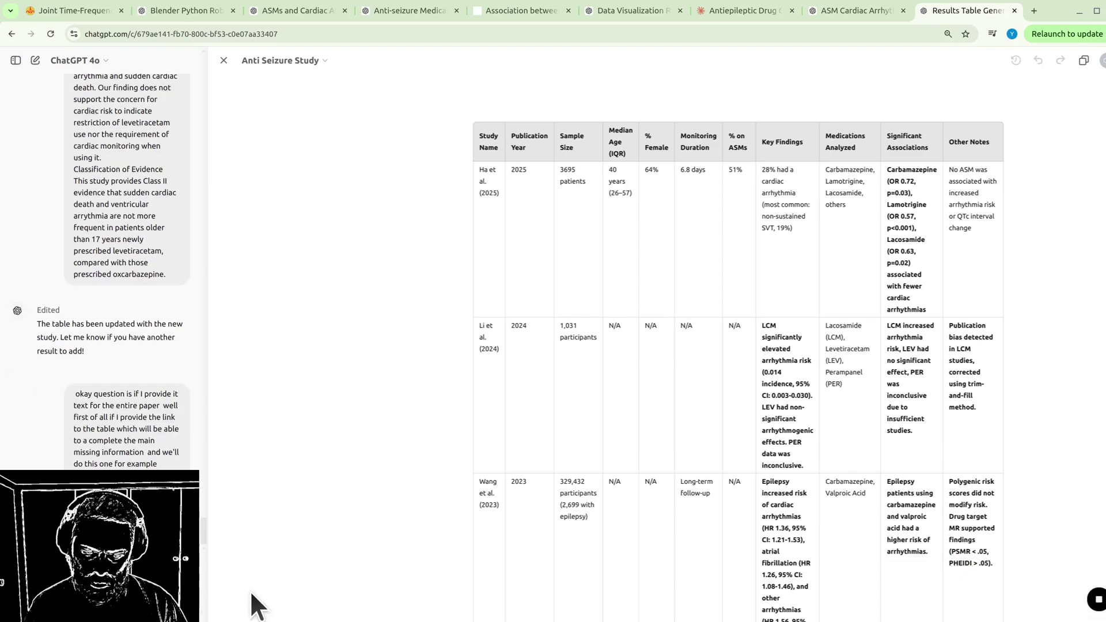
scroll(483, 570, down, 3)
Search the Frontiers in Neurology meta-analysis for "age" and examine its quality assessment in Figures 2 and 3.
key(alt+Tab)
scroll(997, 410, down, 4)
scroll(997, 410, down, 15)
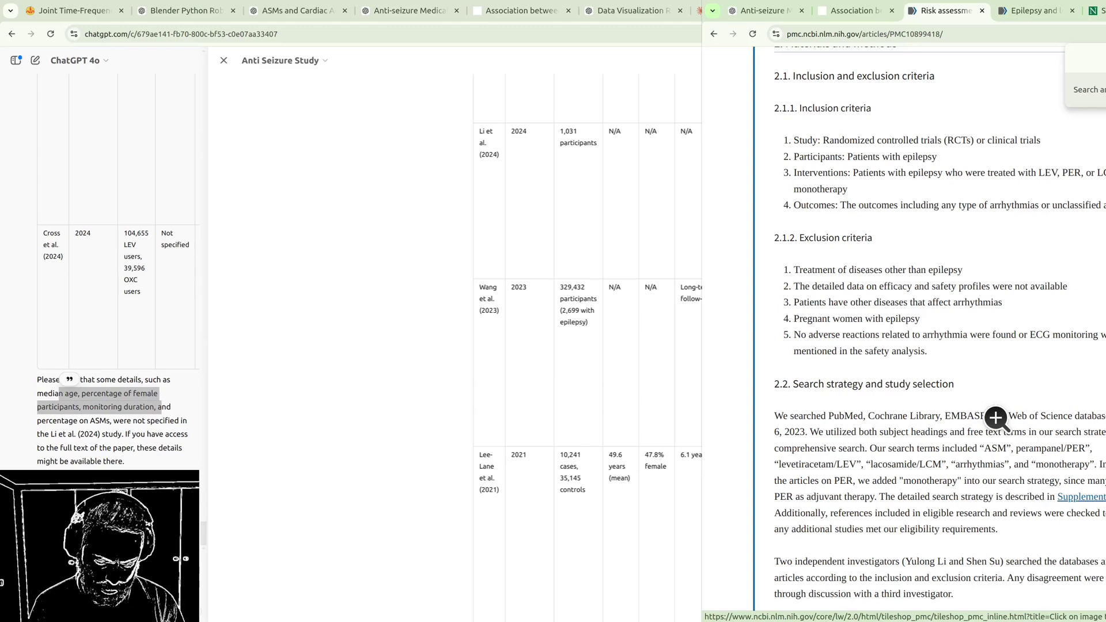
text(age)
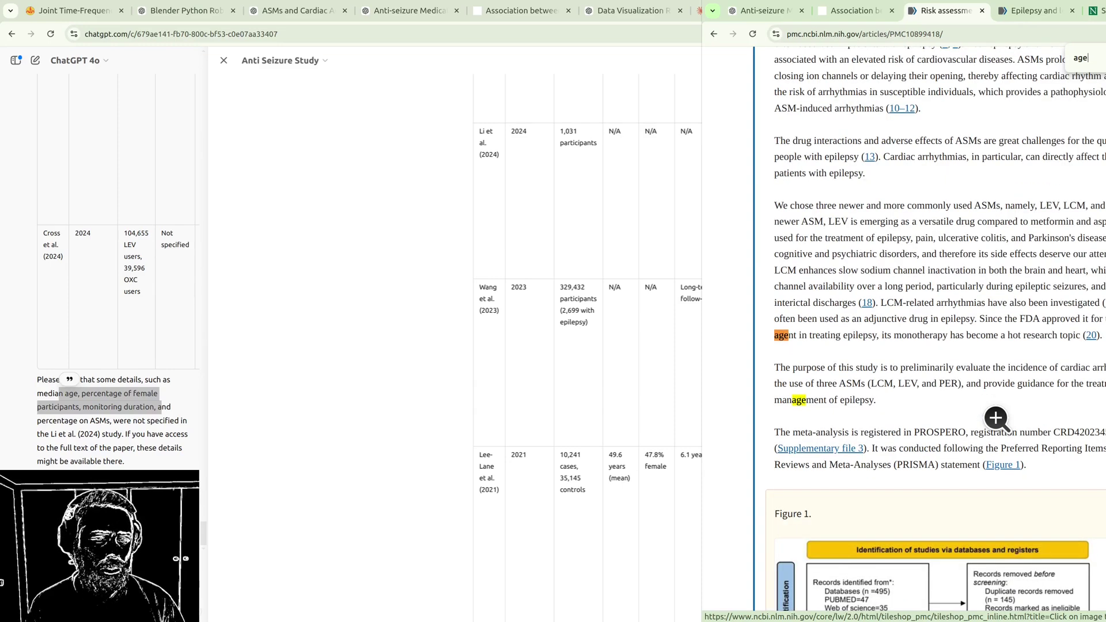
key(Return)
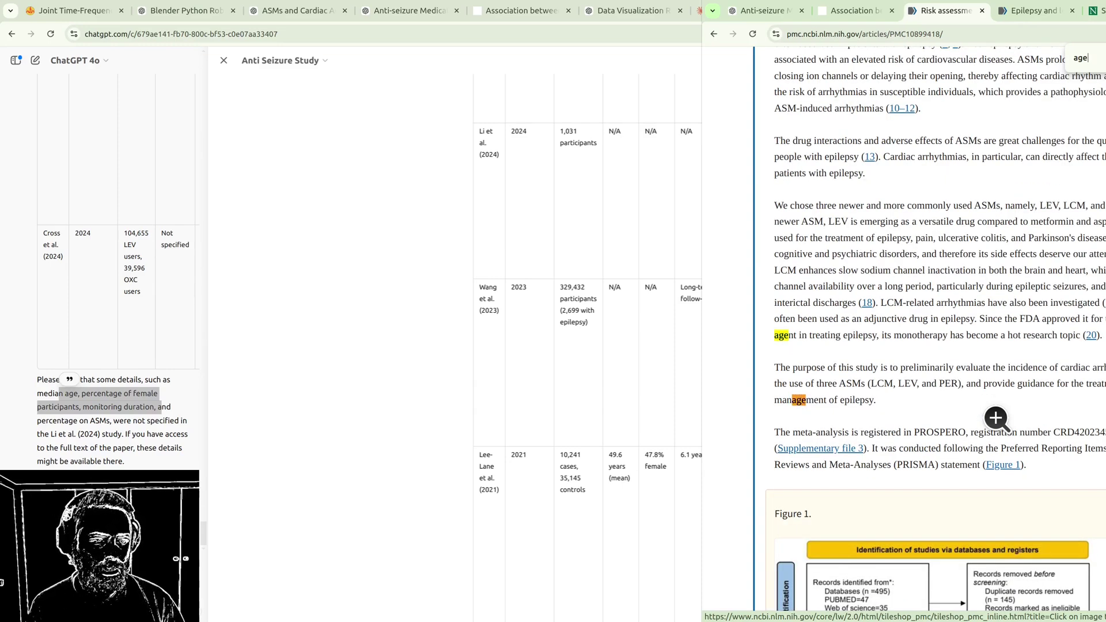
scroll(997, 418, down, 10)
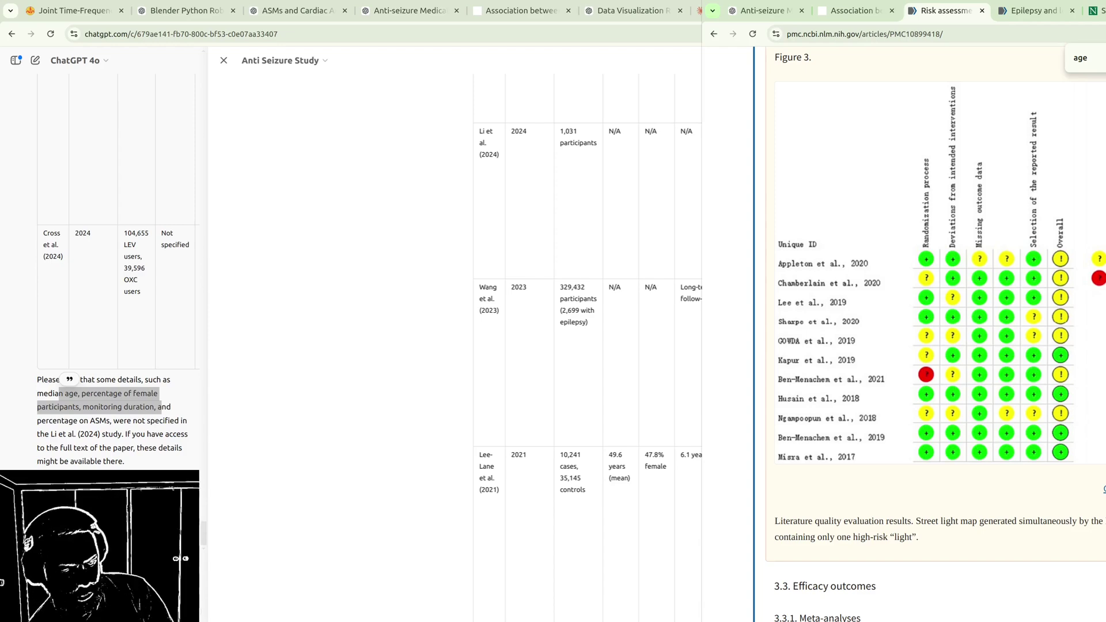
scroll(875, 455, up, 1)
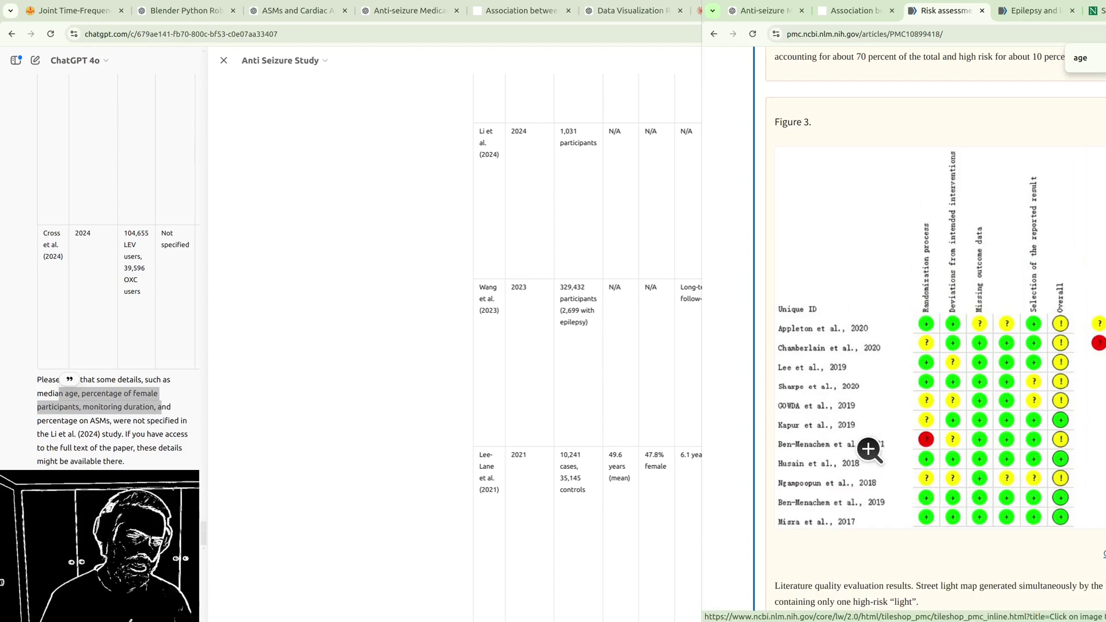
scroll(874, 444, up, 6)
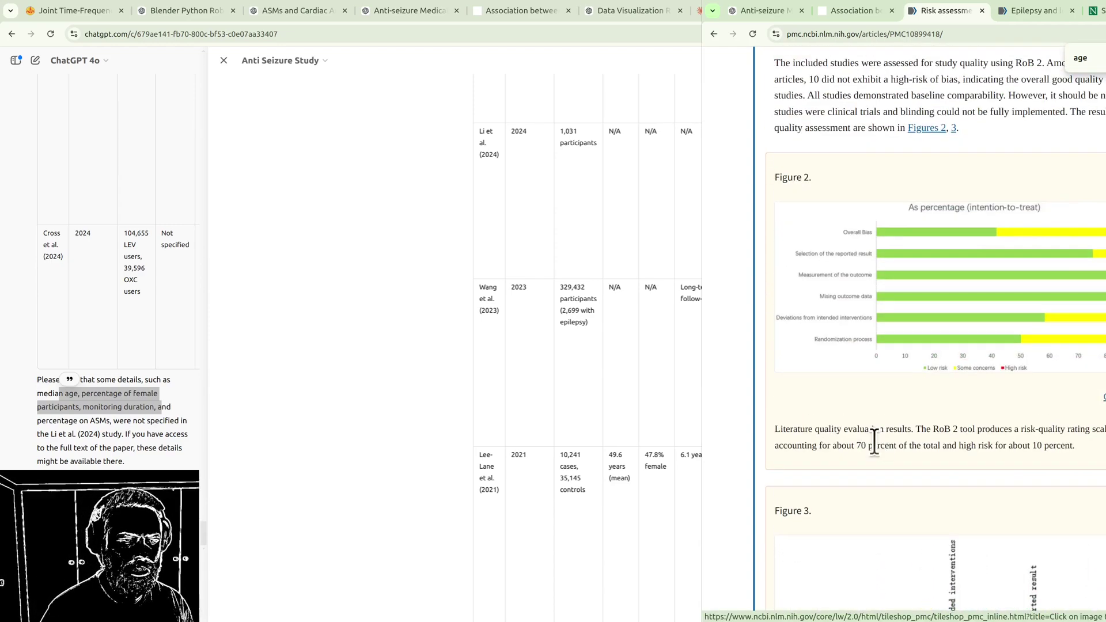
scroll(877, 379, up, 2)
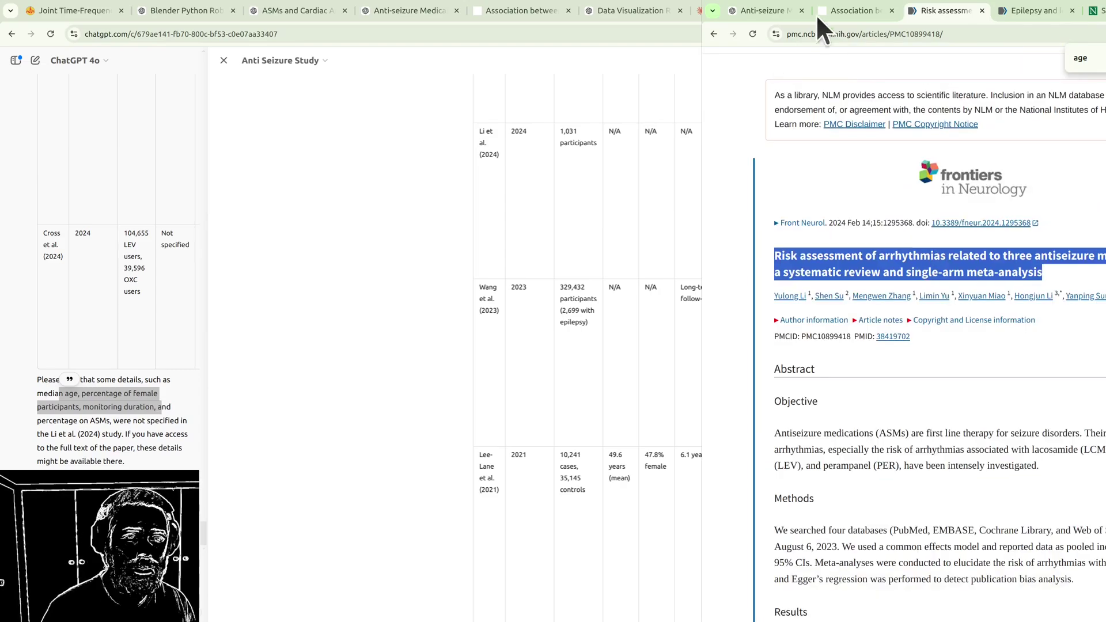
Skim the Seizure article on anti-seizure medications and cardiac arrhythmias through to its reference list.
click(849, 12)
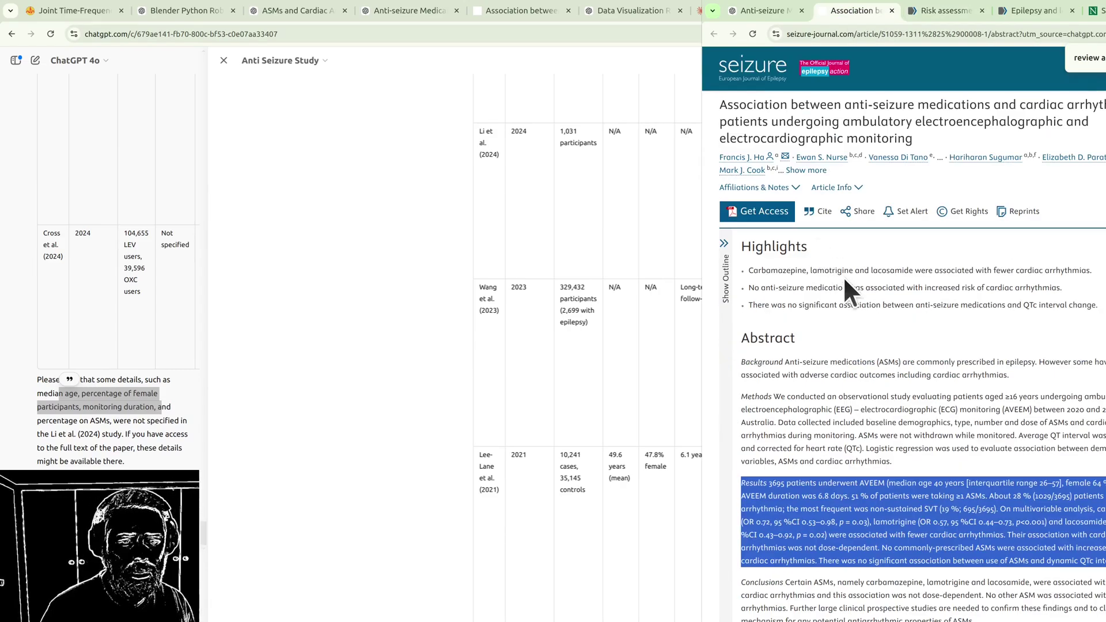
click(895, 363)
scroll(895, 369, down, 15)
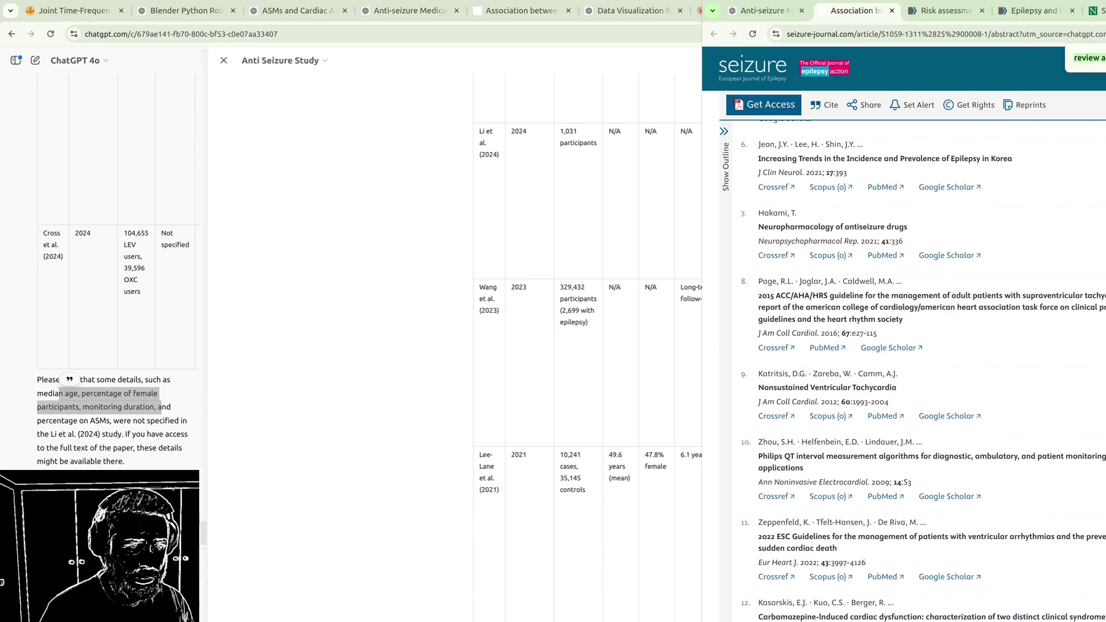
scroll(971, 294, down, 9)
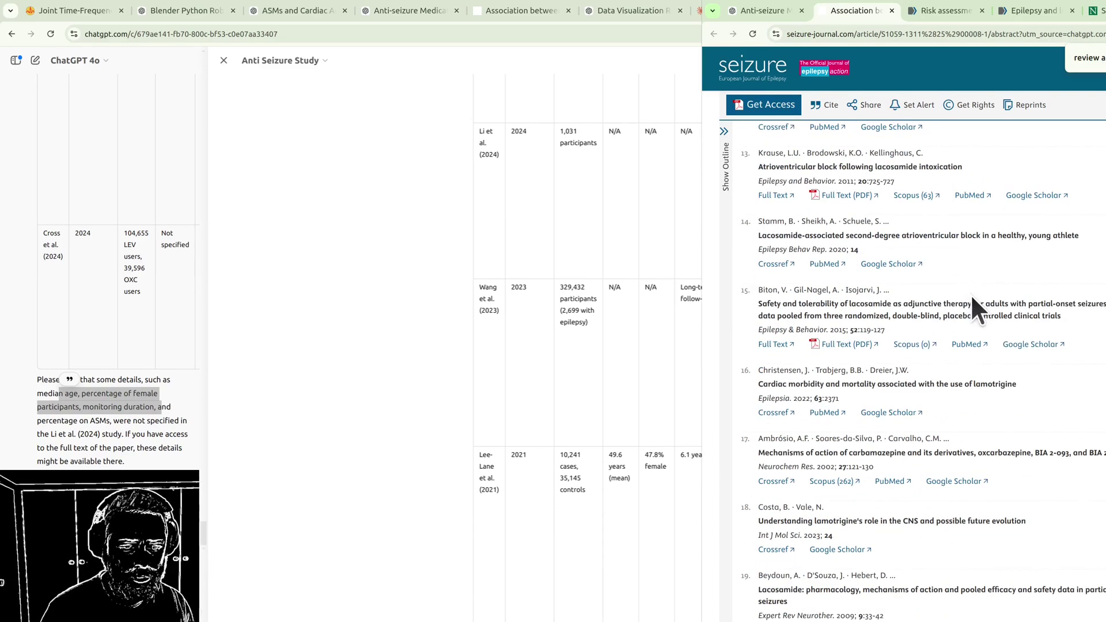
scroll(875, 136, up, 2)
Highlight the title of the Frontiers meta-analysis and the received date in the Seizure article's publication history.
click(928, 13)
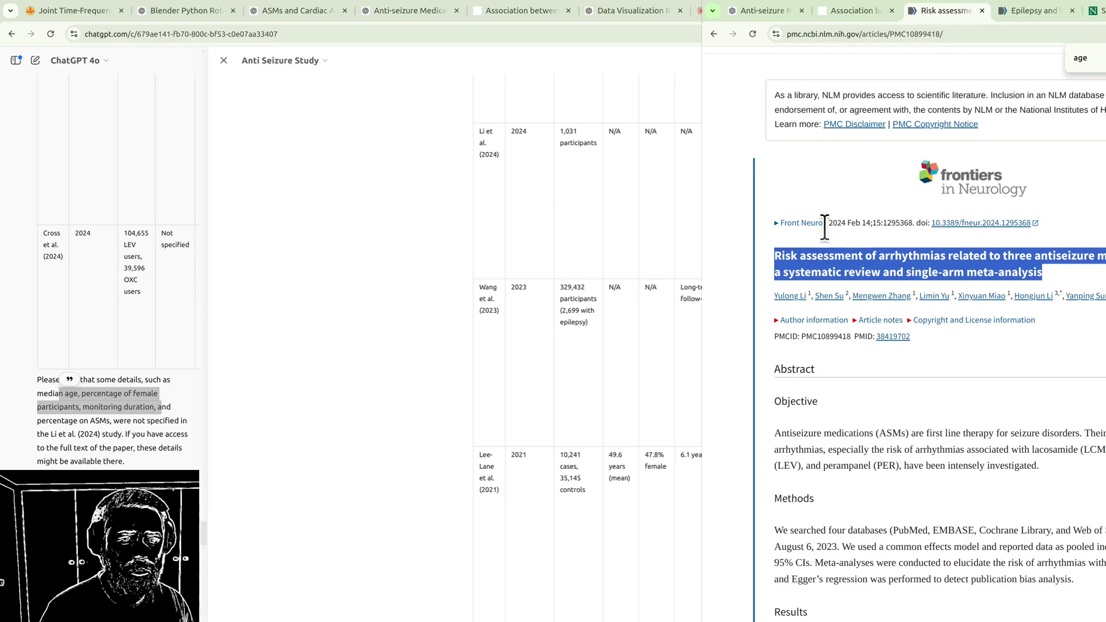
triple_click(883, 256)
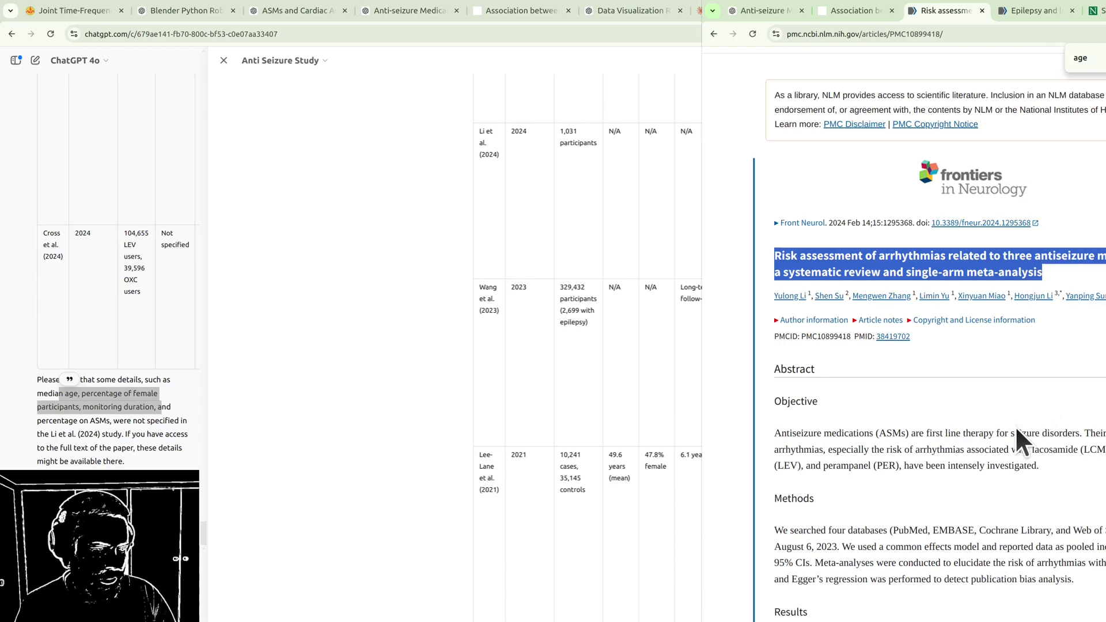
click(845, 4)
drag(813, 333, 899, 334)
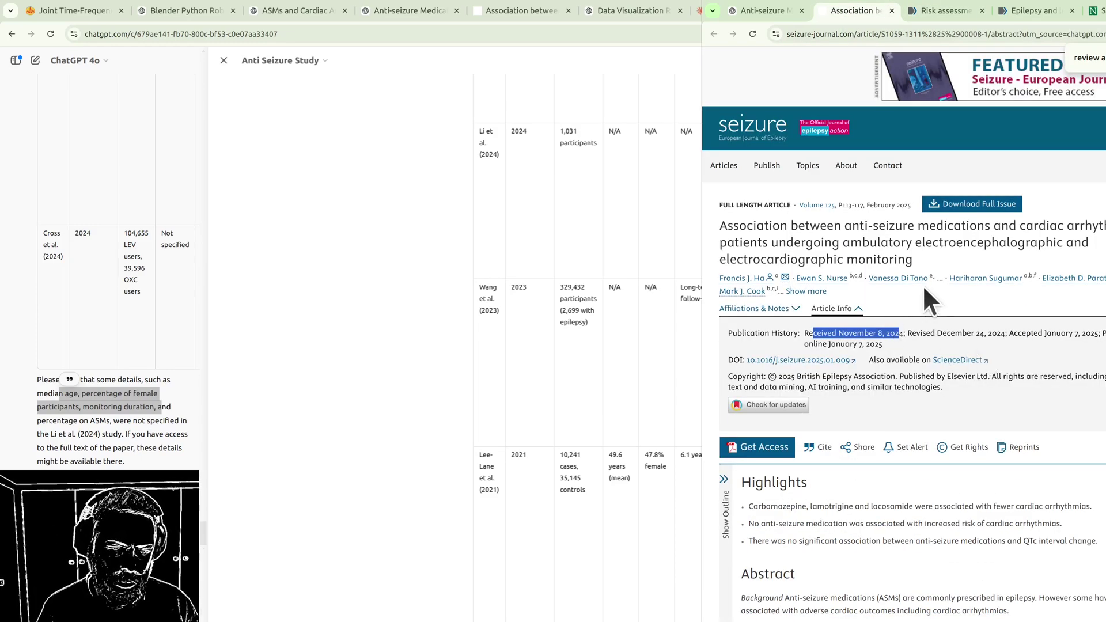
Read the meta-analysis's Conclusion and discussion of LEV, LCM and PER alongside ChatGPT's reply and table, highlighting the elevated LCM risk.
click(925, 13)
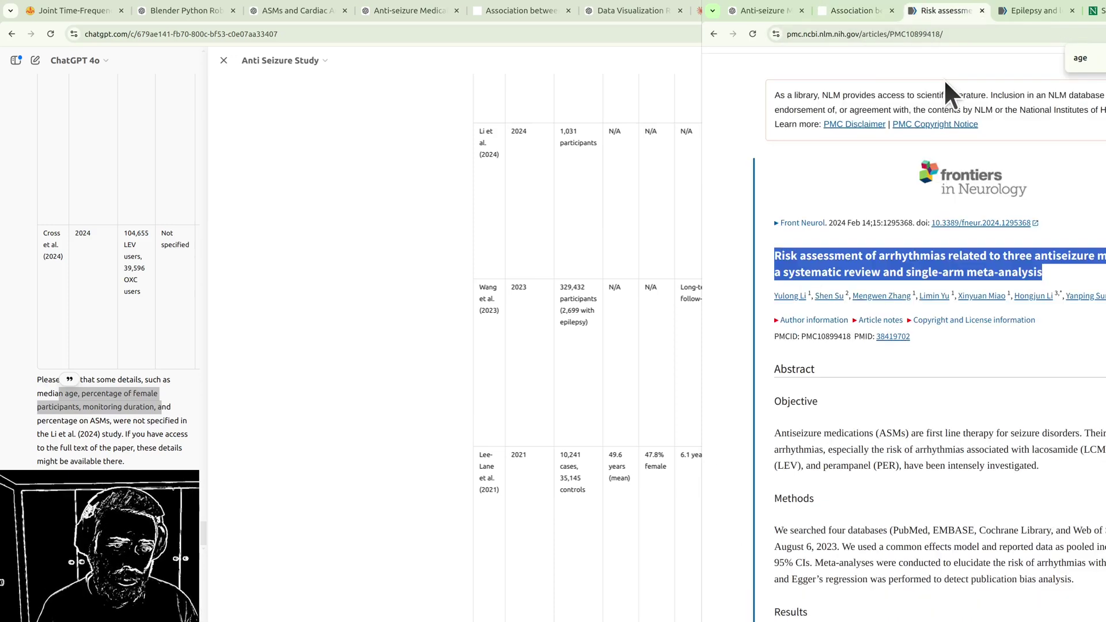
scroll(119, 424, down, 10)
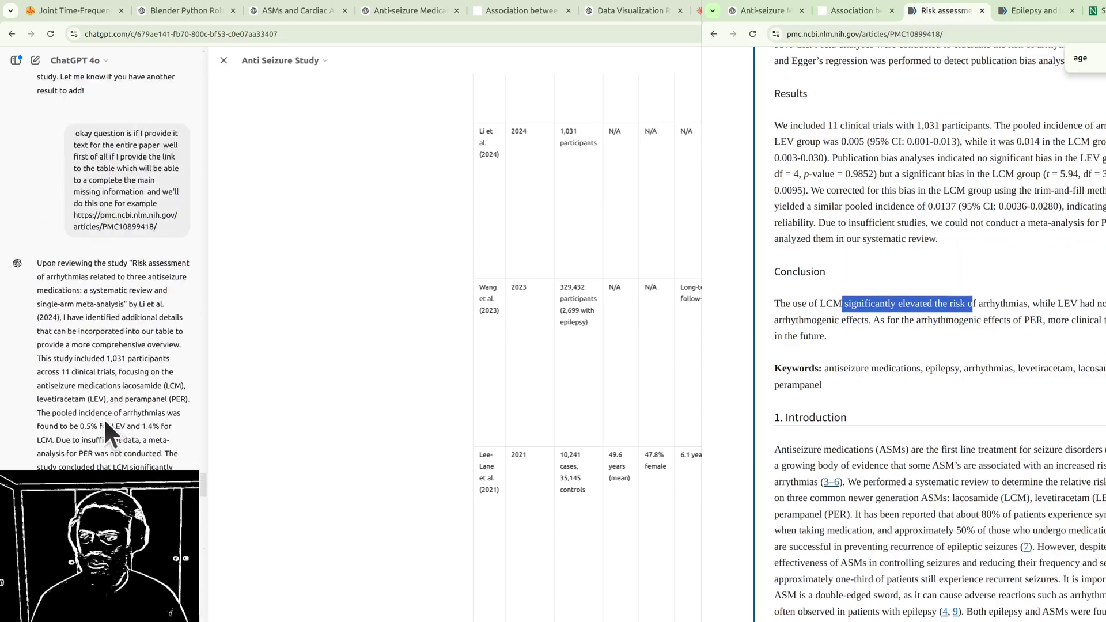
scroll(104, 419, up, 2)
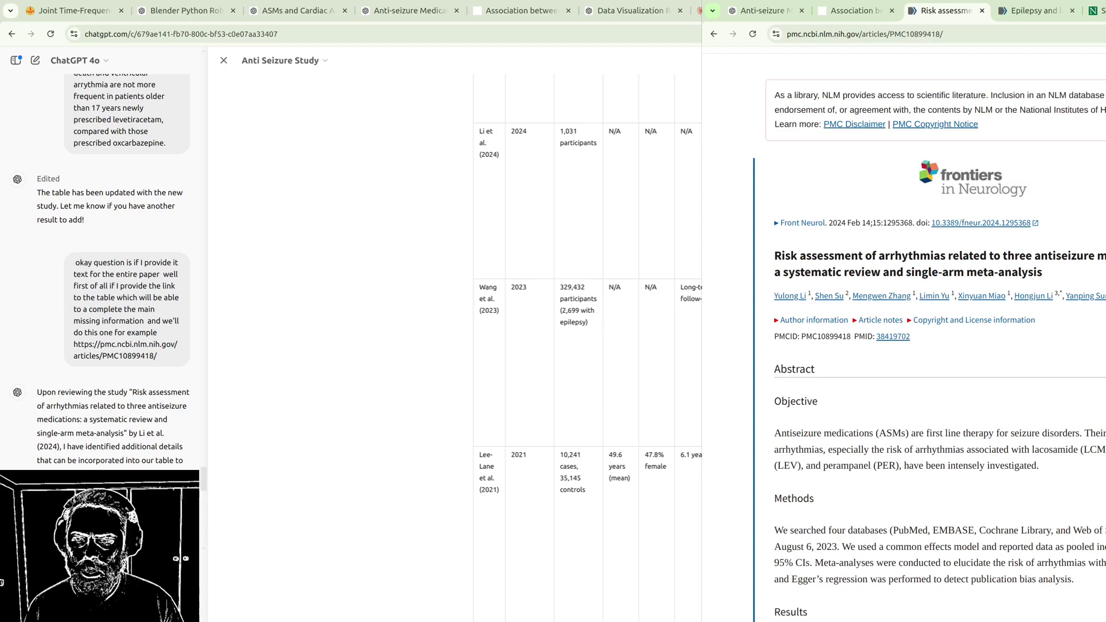
scroll(443, 369, up, 3)
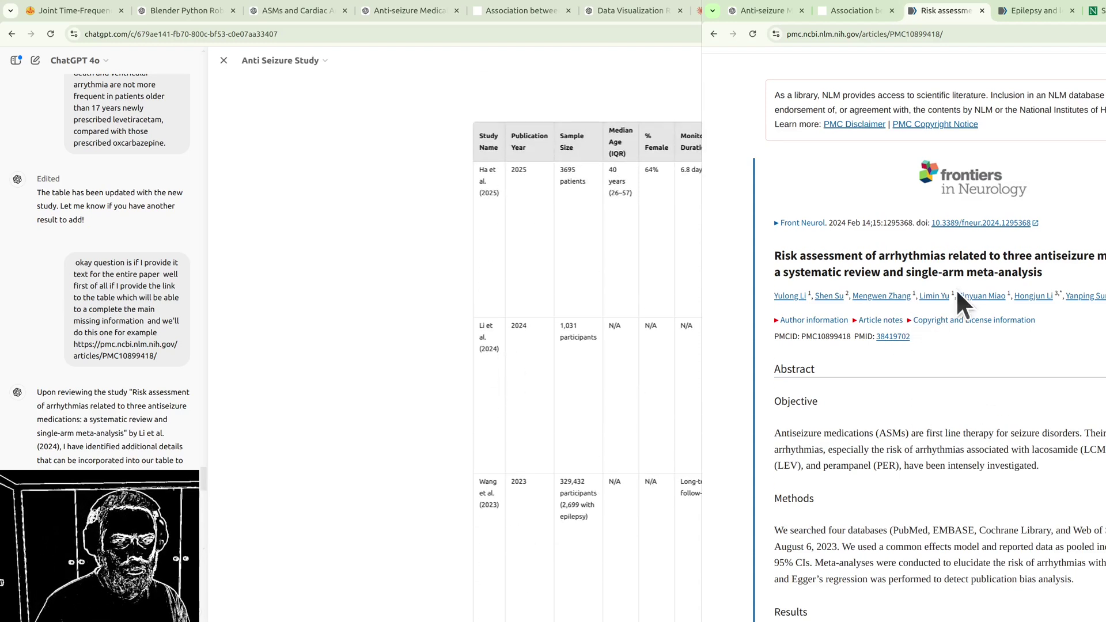
scroll(939, 346, down, 10)
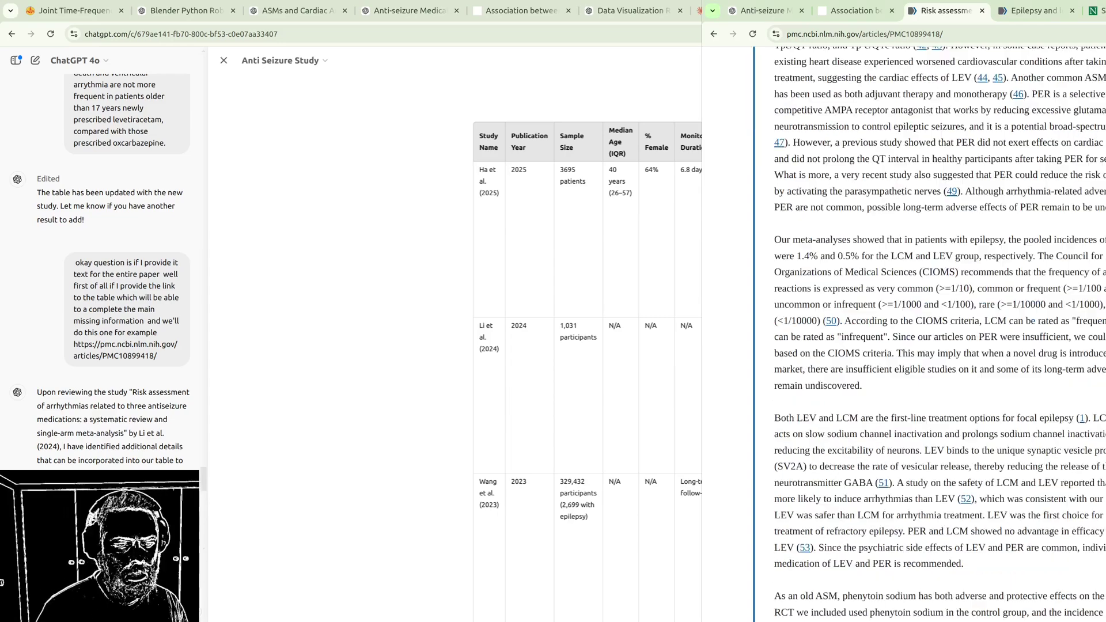
scroll(939, 334, down, 4)
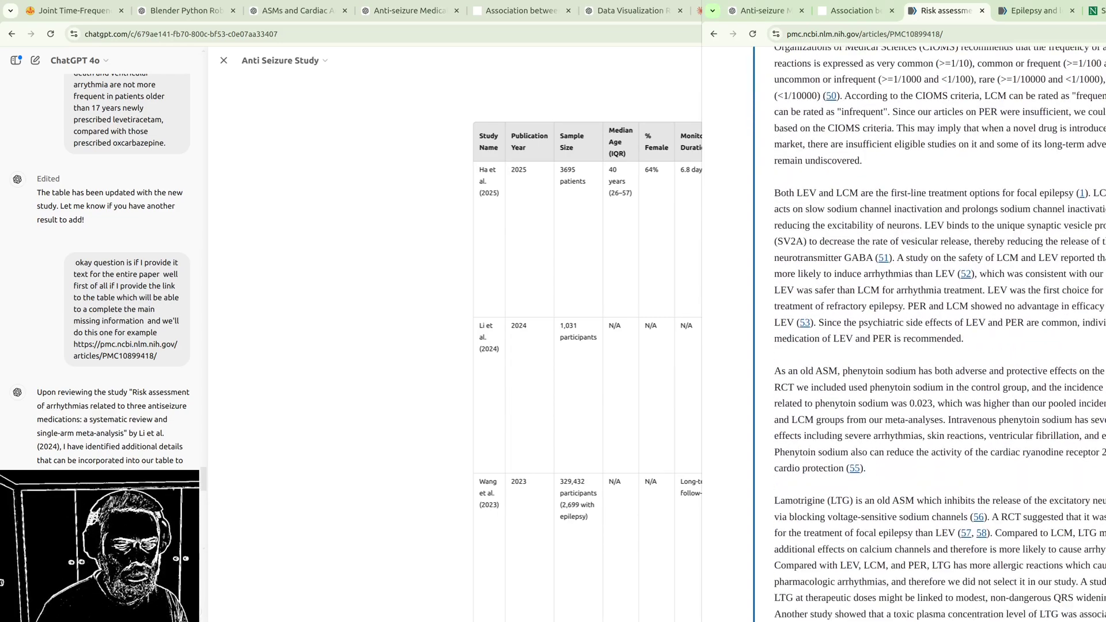
scroll(939, 334, up, 7)
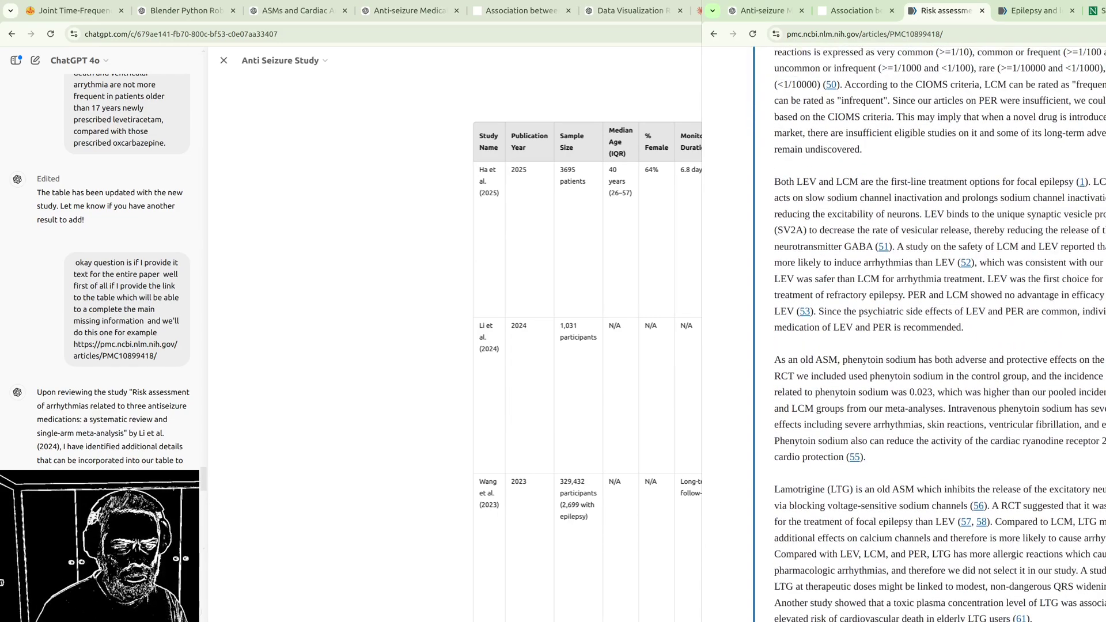
scroll(939, 334, up, 8)
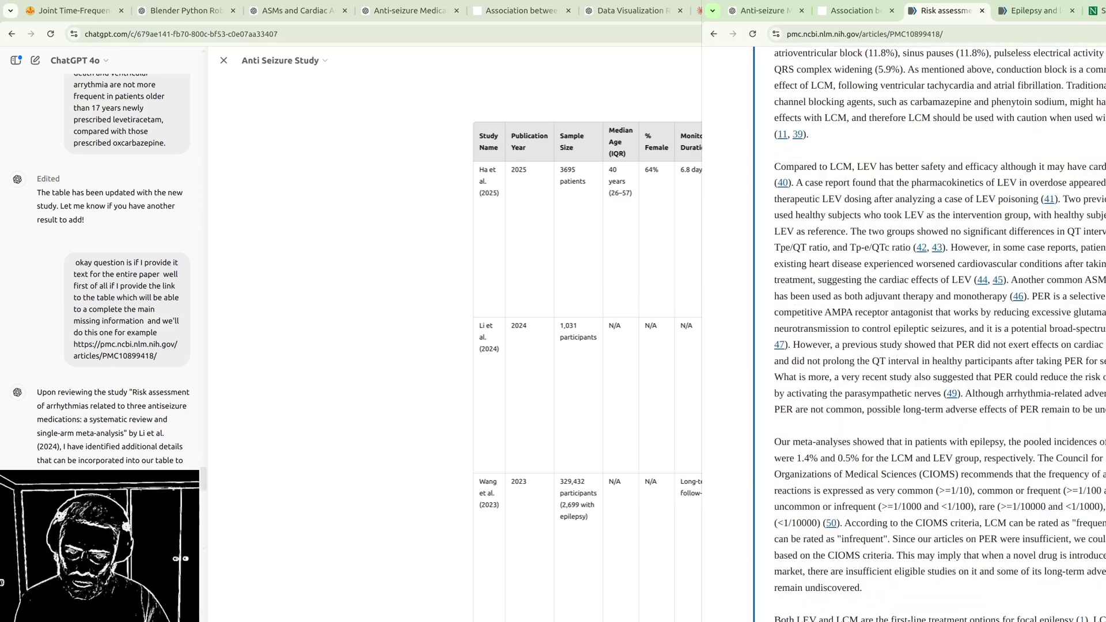
Resubmit the edited ChatGPT prompt asking to fill the table's missing details, with the meta-analysis's full article text pasted beneath it.
scroll(939, 334, down, 2)
scroll(939, 334, up, 10)
scroll(939, 334, up, 20)
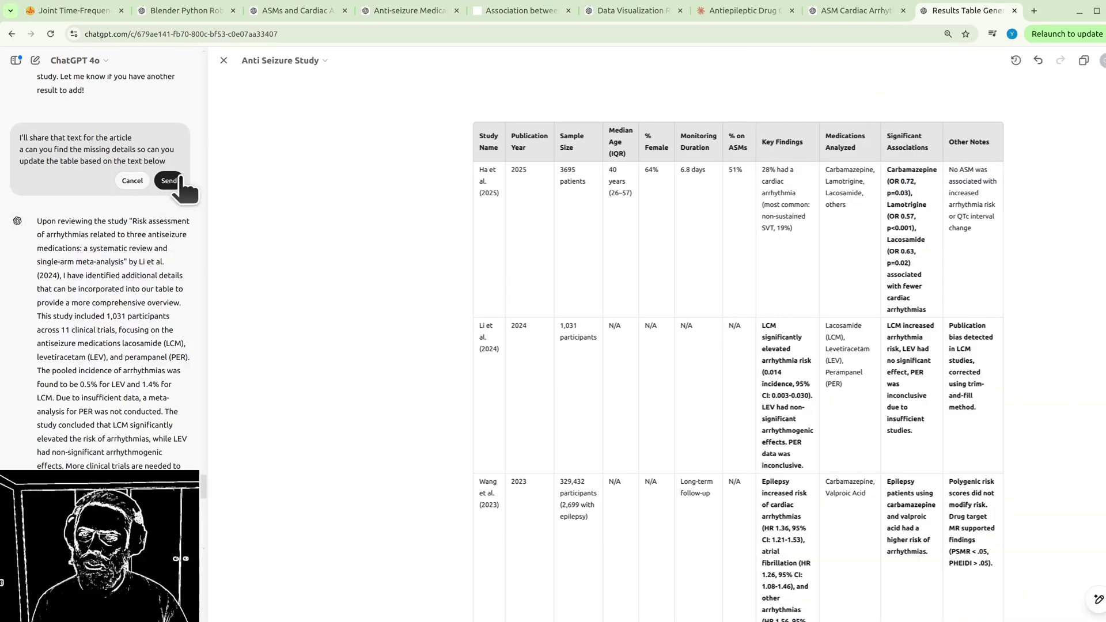
key(shift+Return)
key(shift+Return)
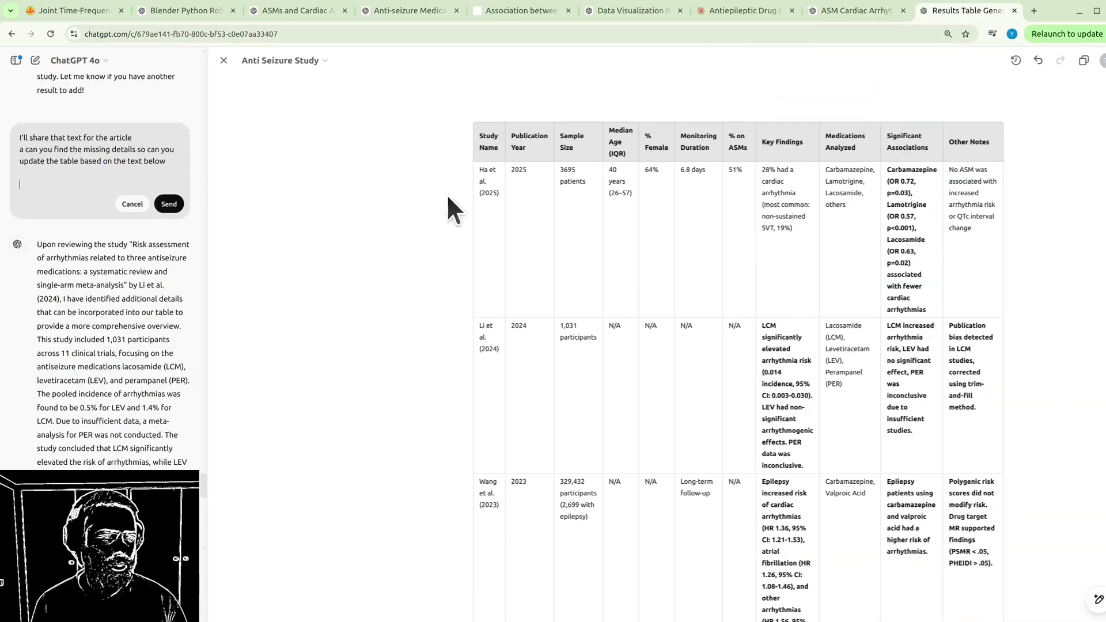
key(ctrl+v)
key(Return)
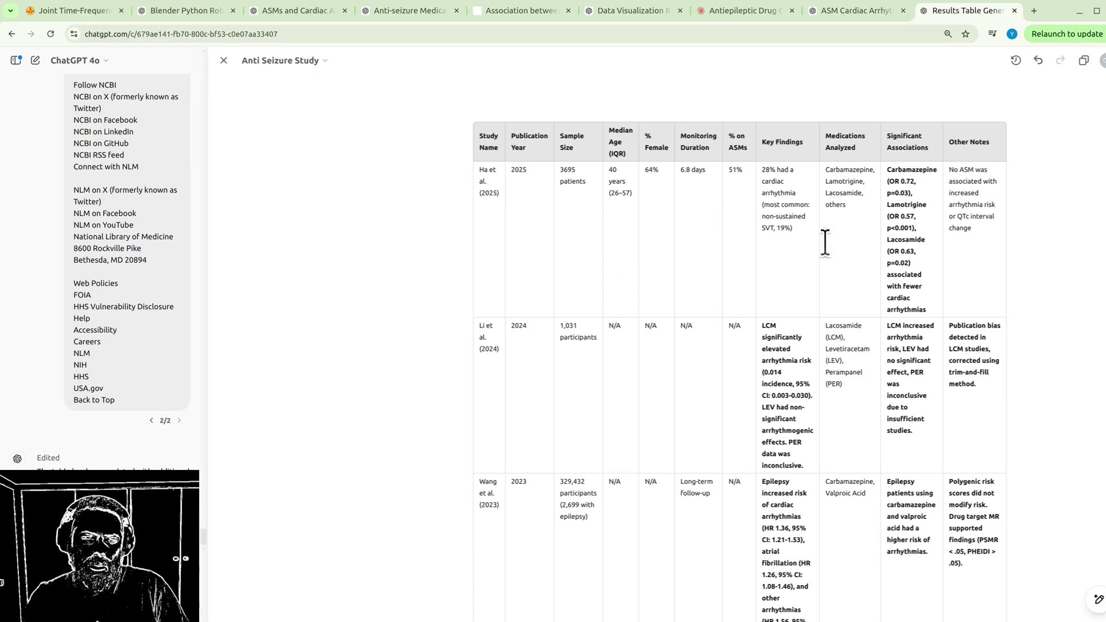
Check the table's levetiracetam and oxcarbazepine row against the Neurology article on sudden cardiac death or ventricular arrhythmia.
double_click(905, 239)
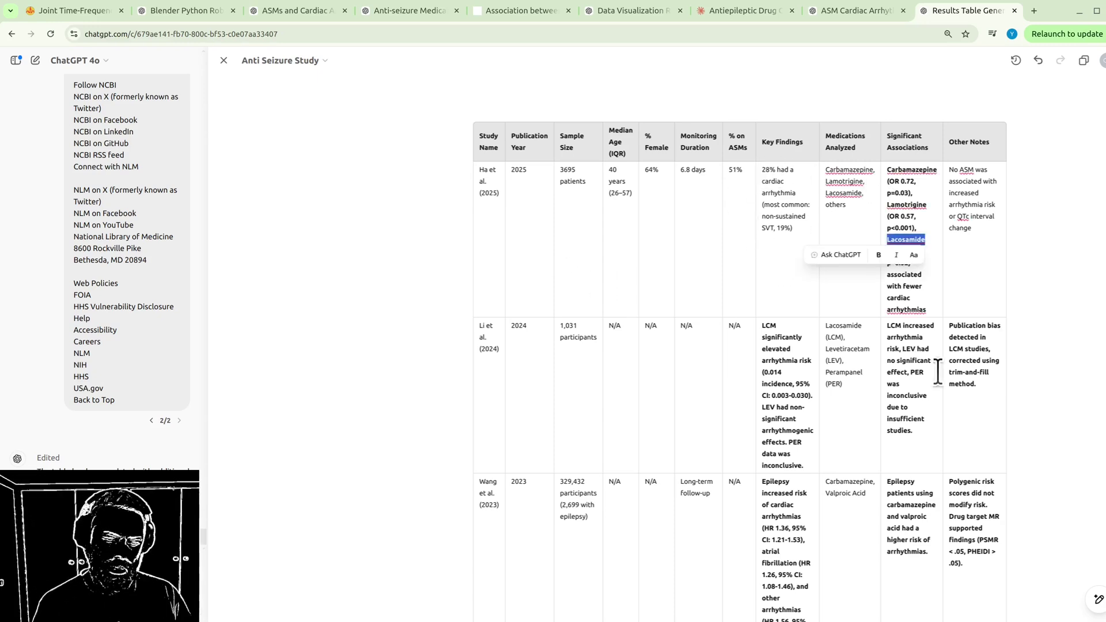
key(alt+Tab)
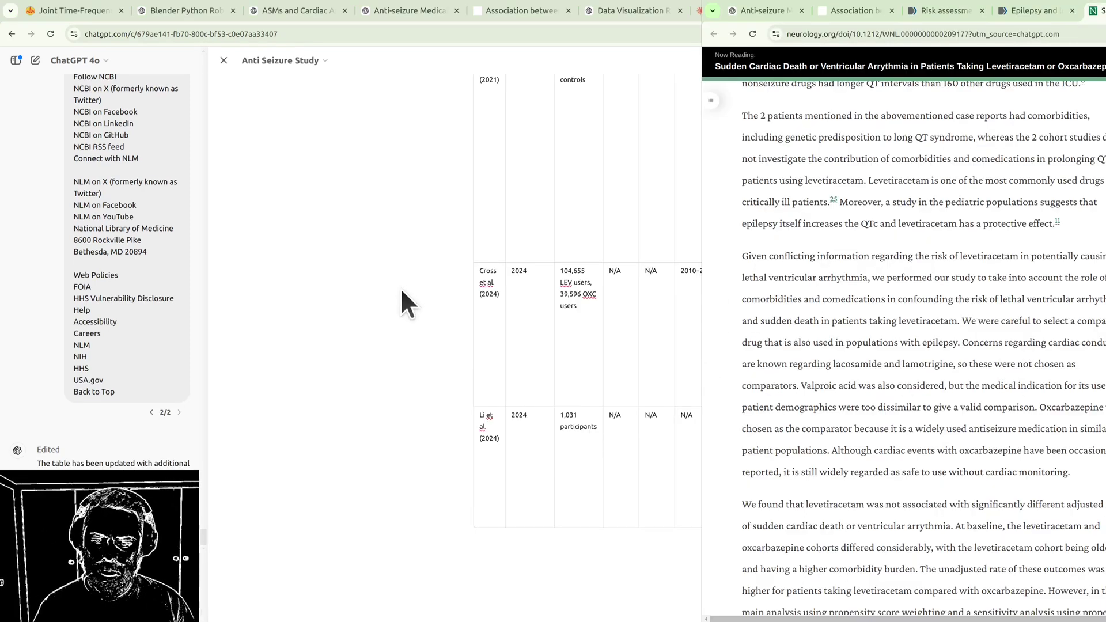
key(alt+Tab)
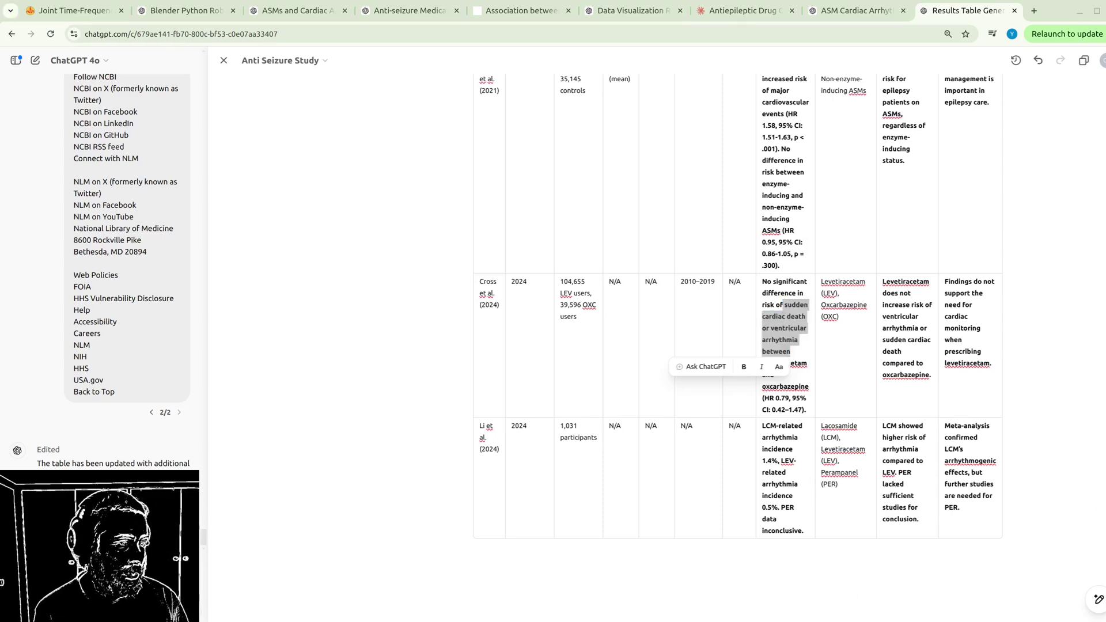
key(alt+Tab)
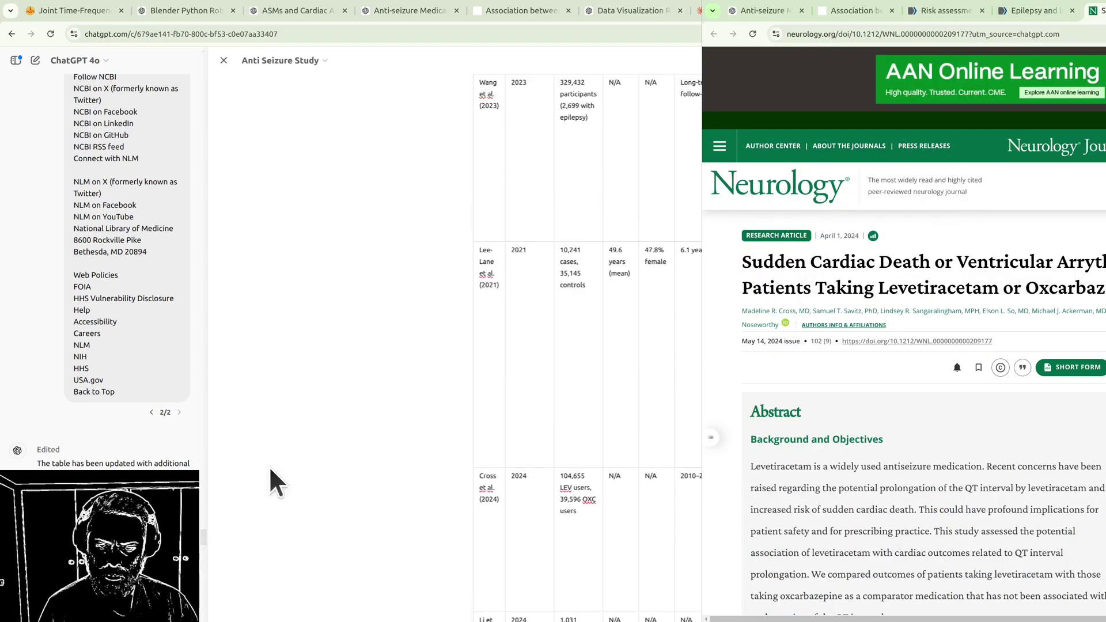
scroll(495, 468, down, 3)
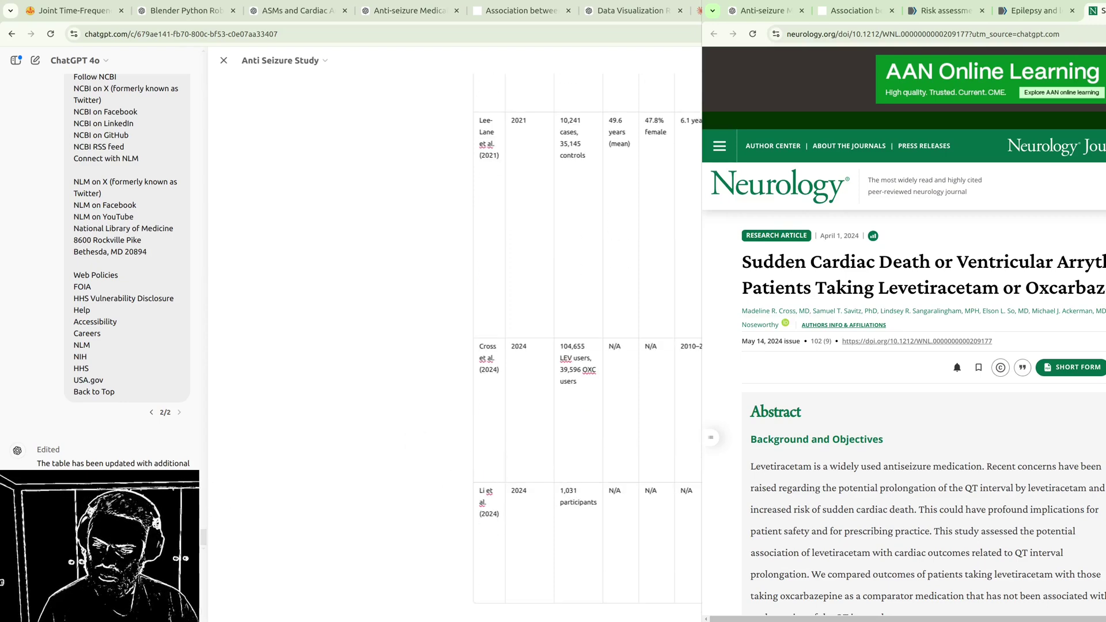
key(alt+Tab)
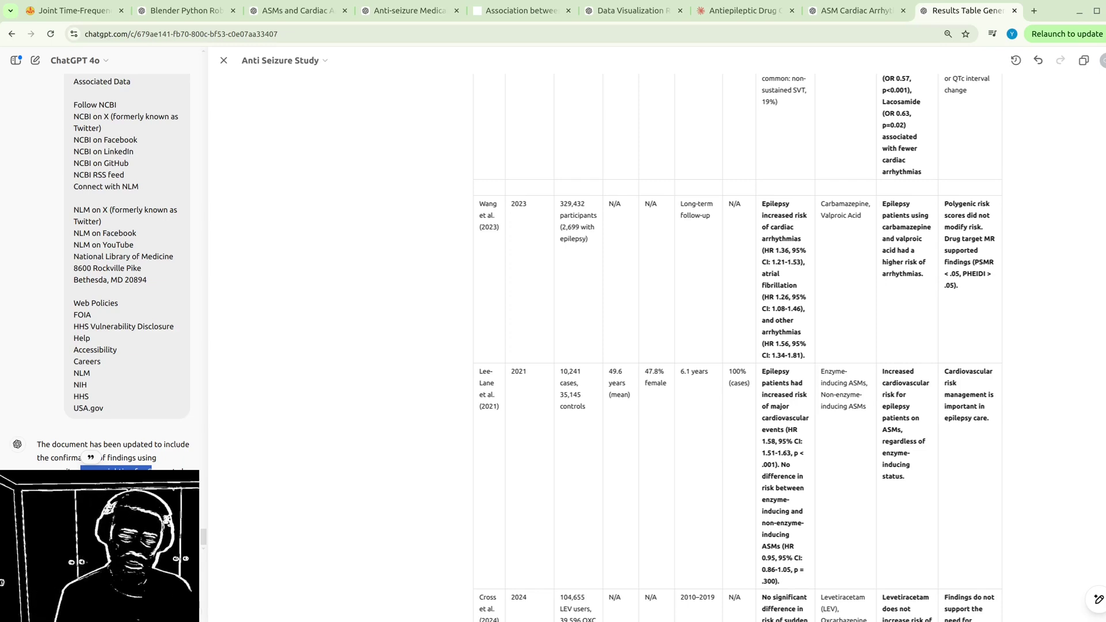
Review the updated table's age, % female and monitoring duration columns, highlighting the follow-up entry of the 2023 study.
scroll(669, 390, up, 2)
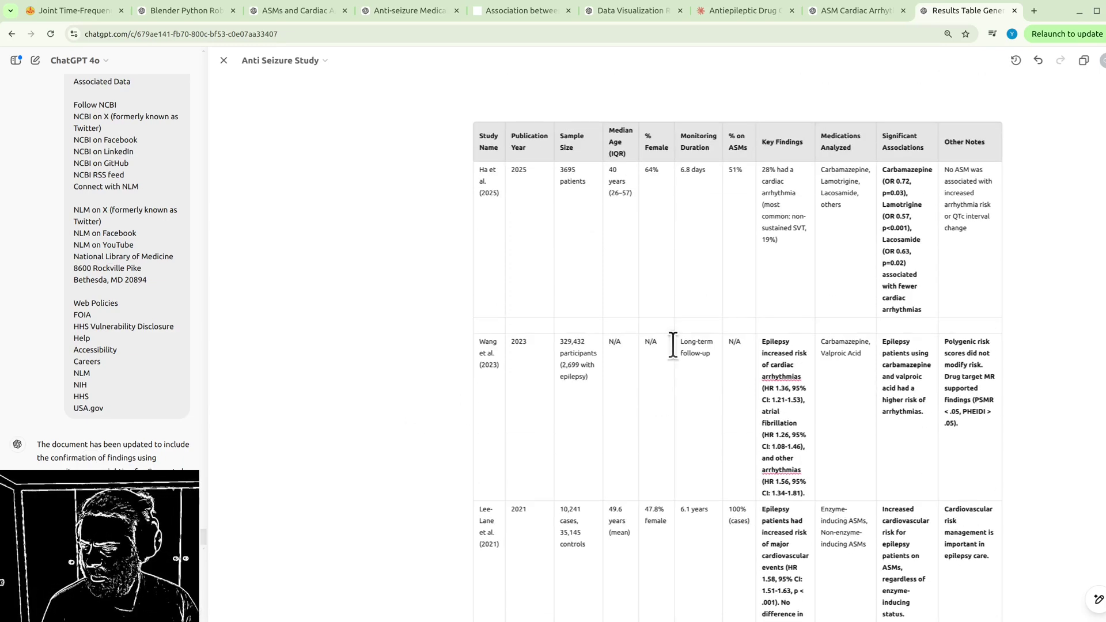
drag(663, 277, 740, 271)
drag(682, 356, 719, 375)
scroll(732, 398, down, 5)
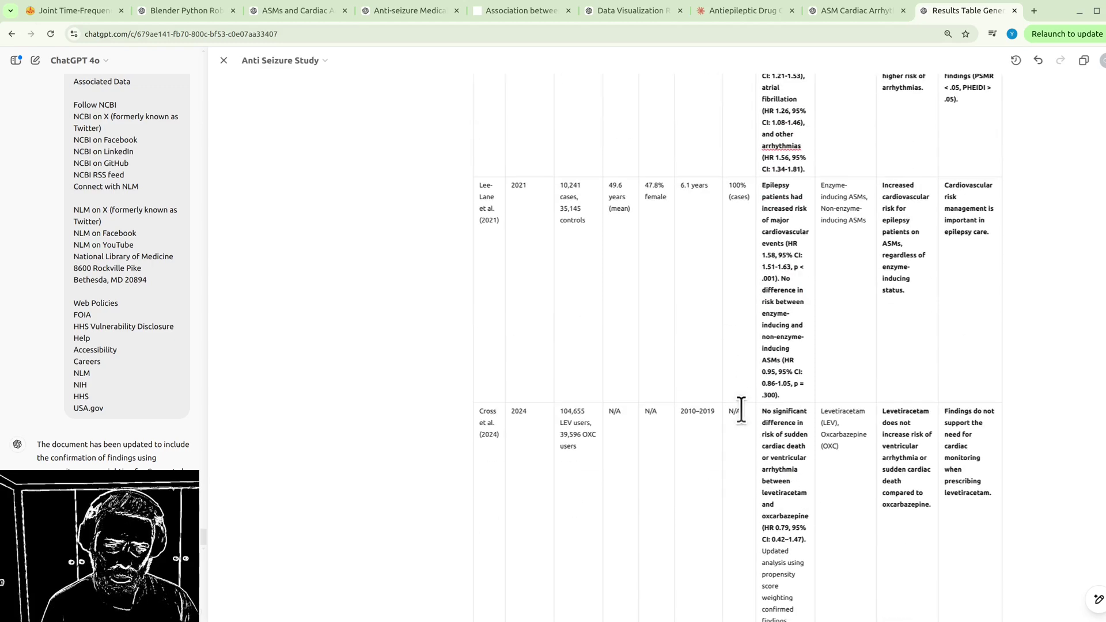
scroll(719, 366, up, 1)
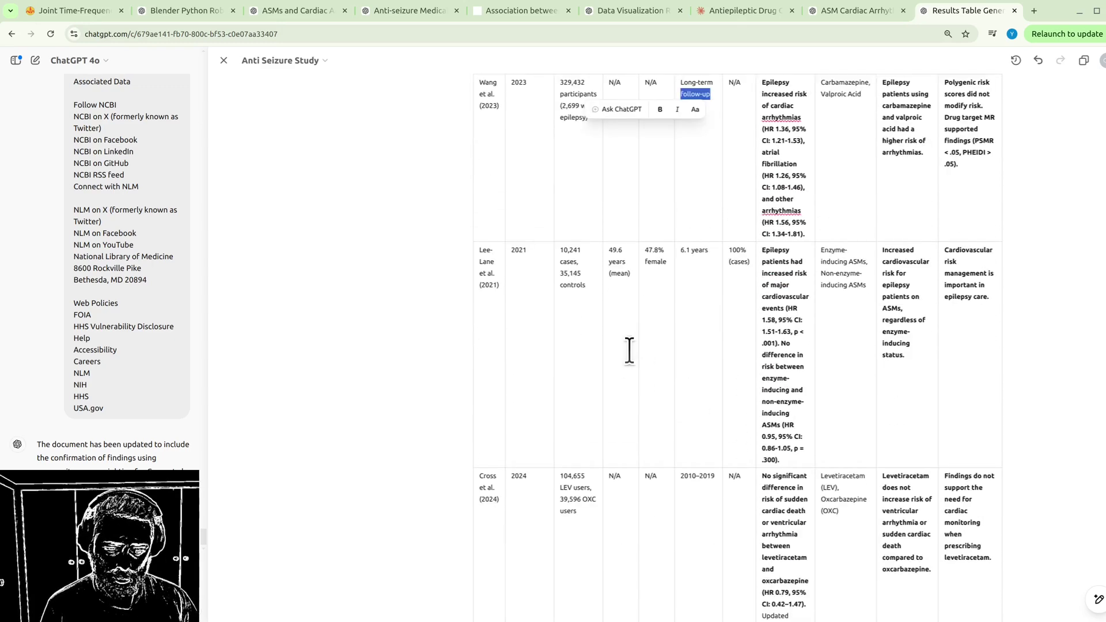
scroll(629, 351, up, 2)
click(654, 311)
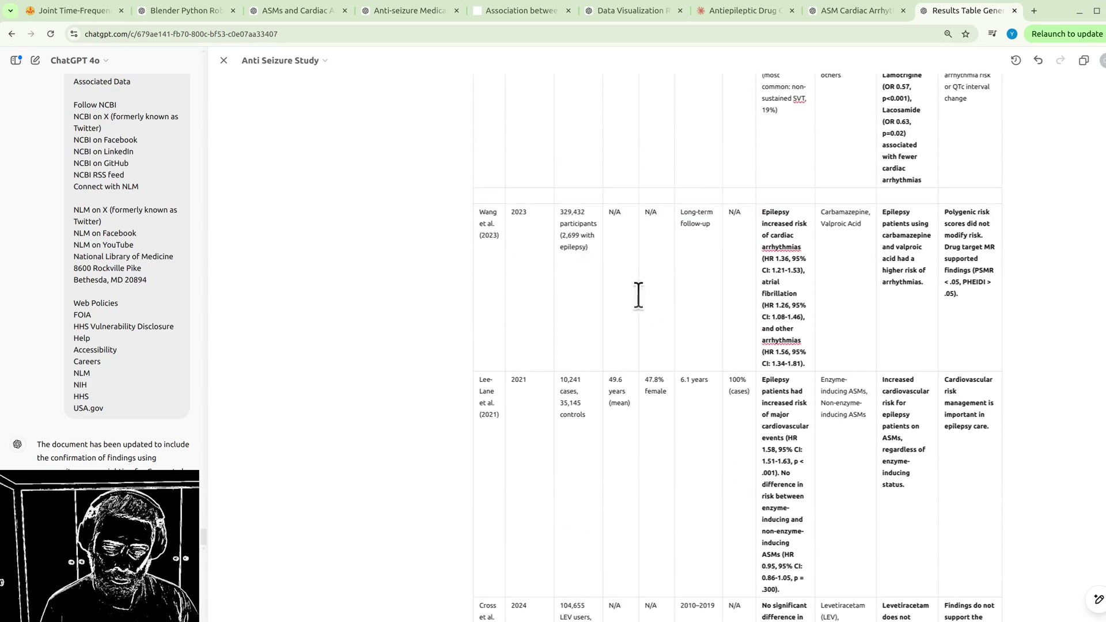
Highlight and read the Key Findings of the 2021 enzyme-inducing ASM study and the 2025 study.
scroll(699, 324, down, 2)
drag(771, 285, 808, 403)
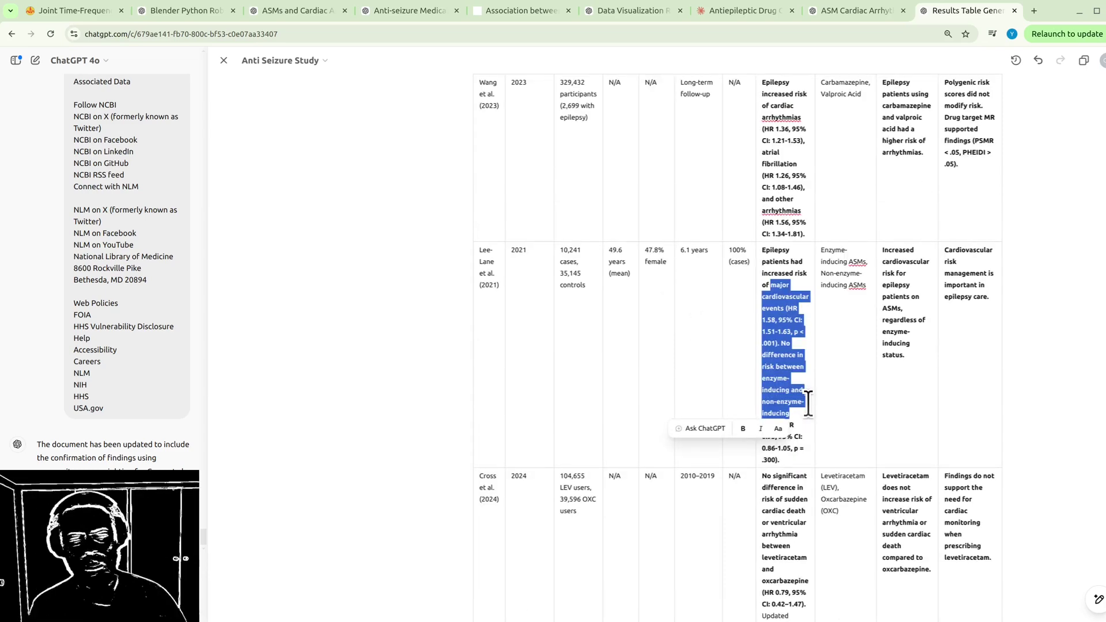
triple_click(769, 311)
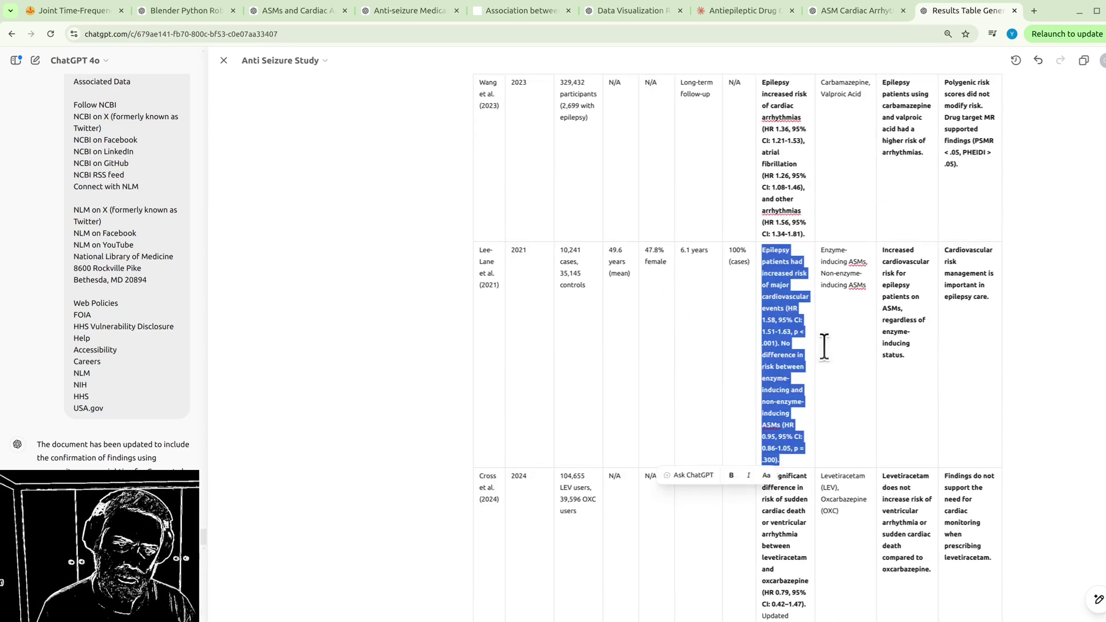
scroll(801, 347, up, 4)
triple_click(803, 321)
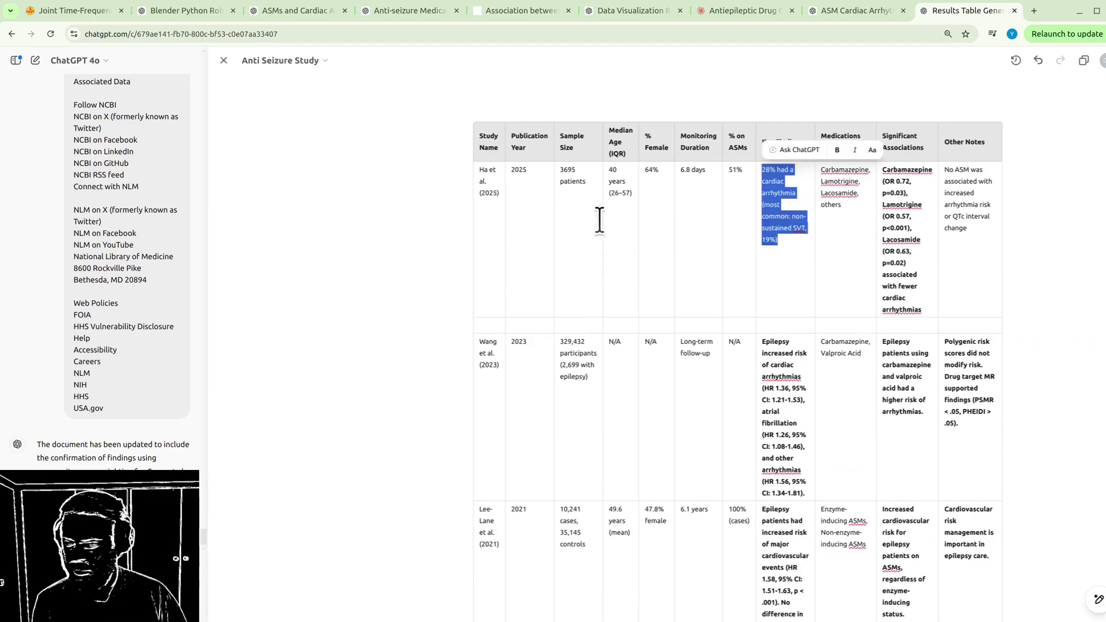
Compare the 2025 and 2023 studies' sample sizes and monitoring durations, highlighting the 2025 row from sample size through Key Findings.
click(572, 181)
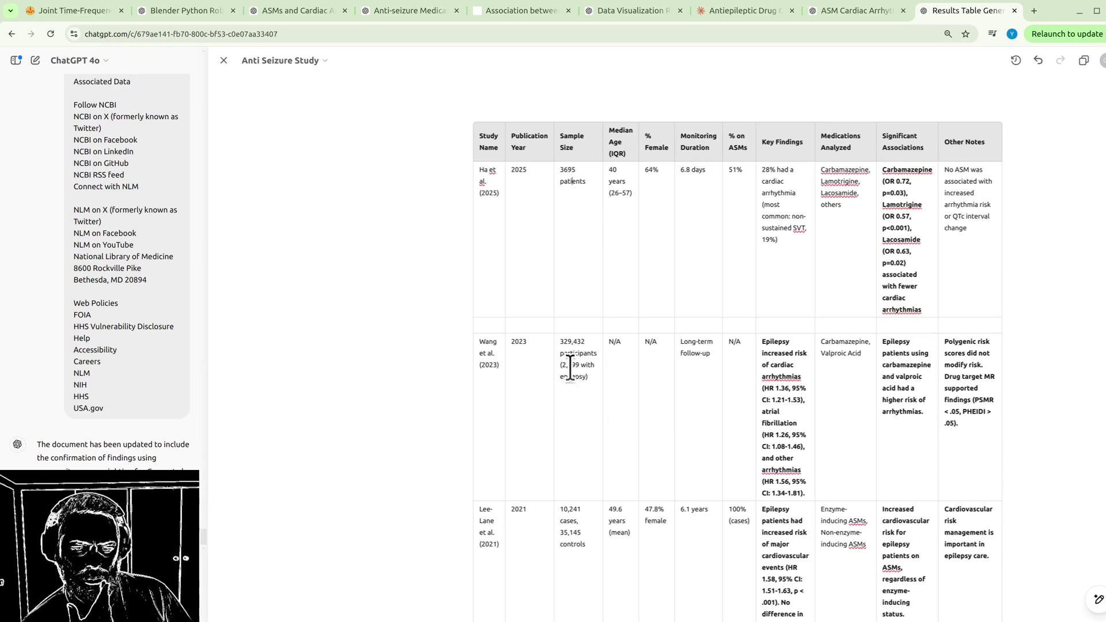
drag(570, 368, 607, 375)
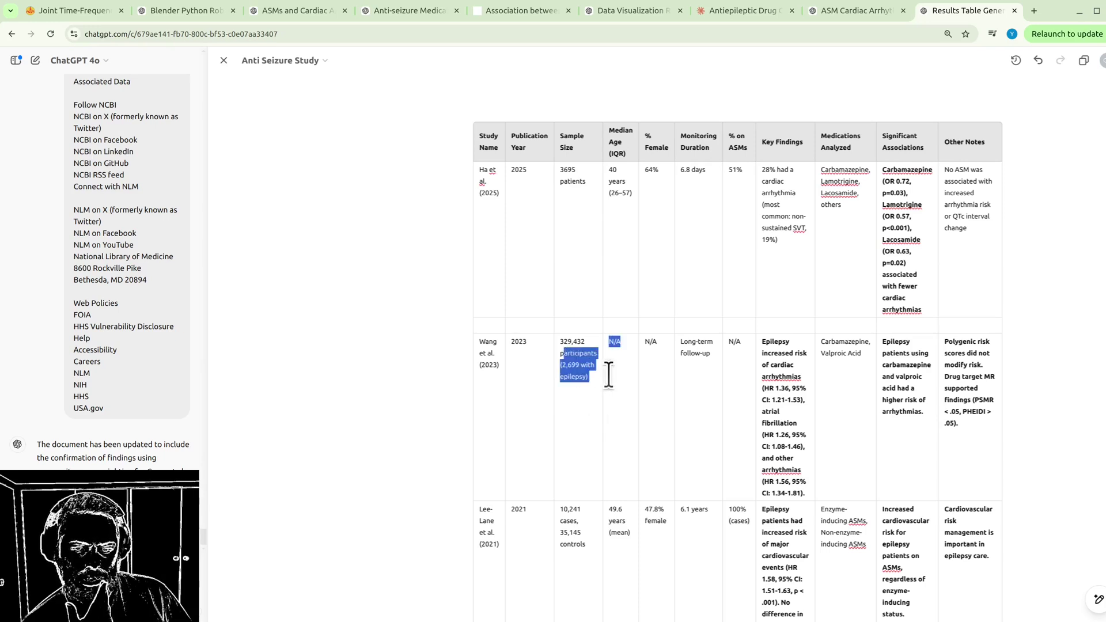
click(691, 348)
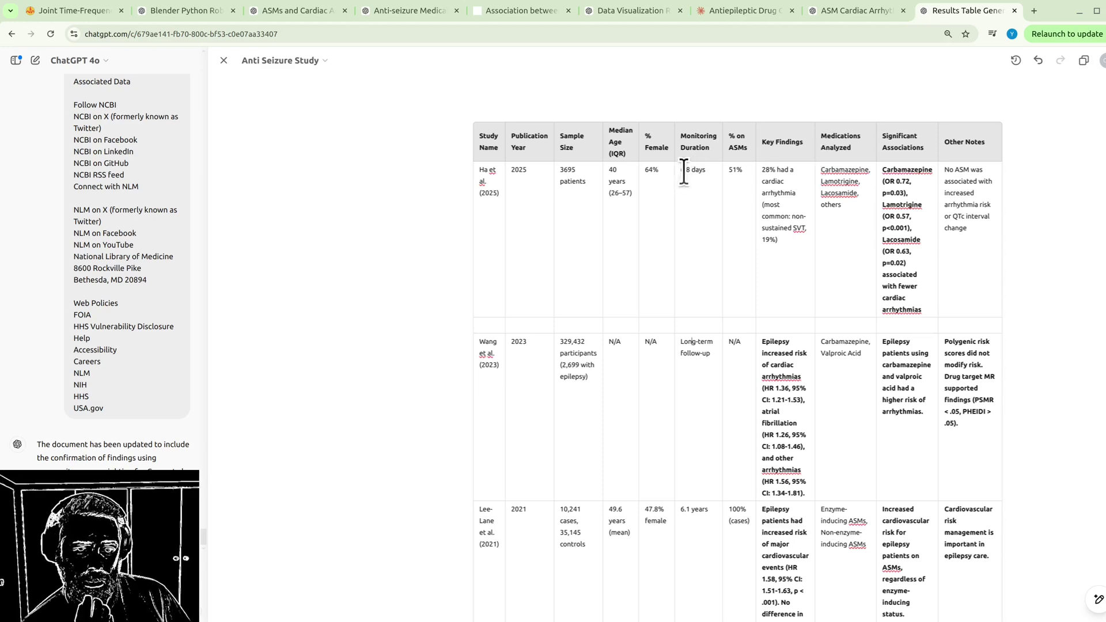
drag(733, 170, 743, 172)
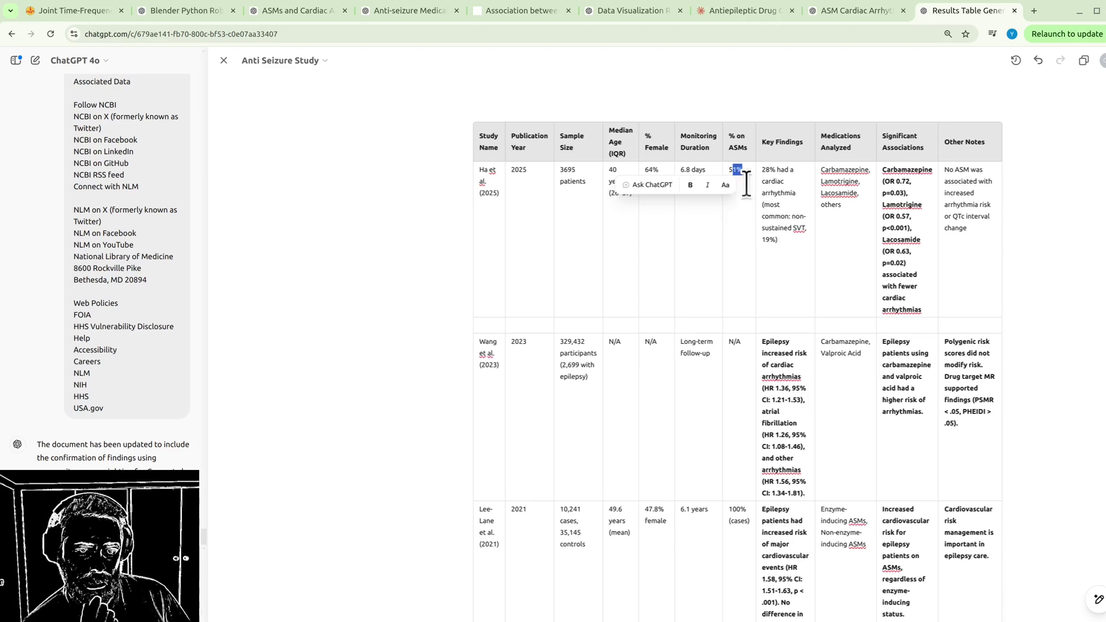
drag(560, 168, 789, 188)
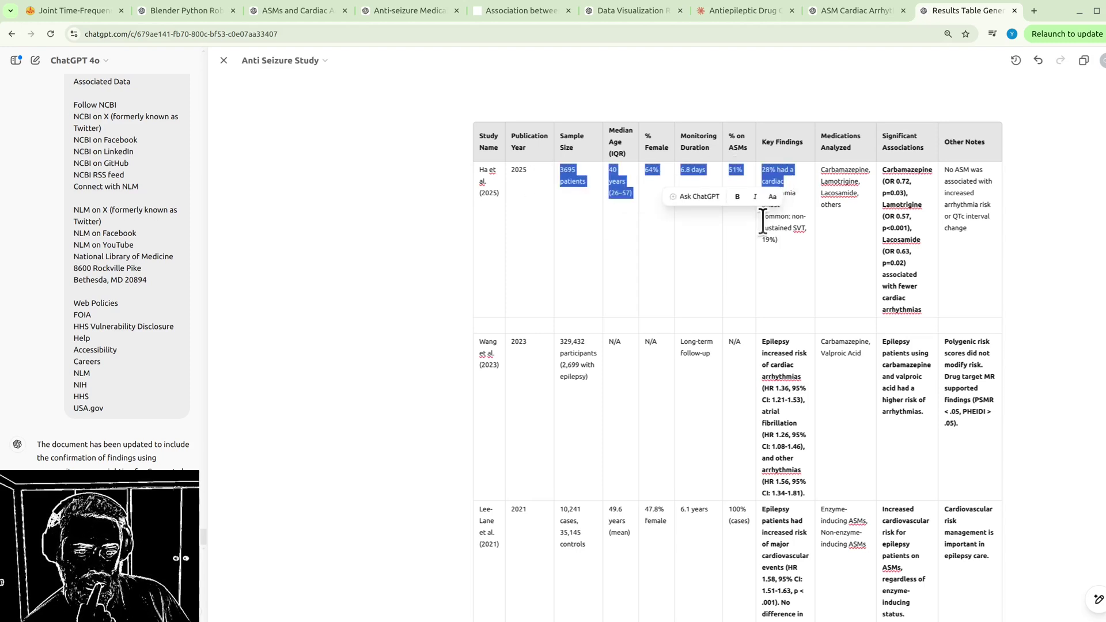
Read through the remaining table rows down to the 2024 meta-analysis of LCM, LEV and PER.
scroll(722, 254, down, 1)
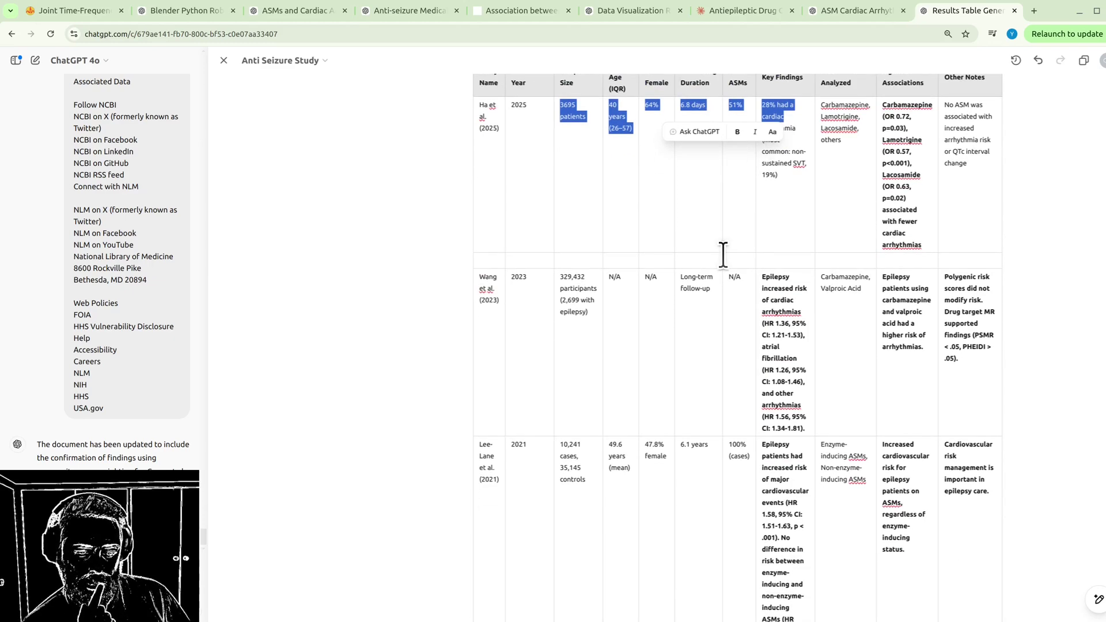
scroll(723, 254, down, 5)
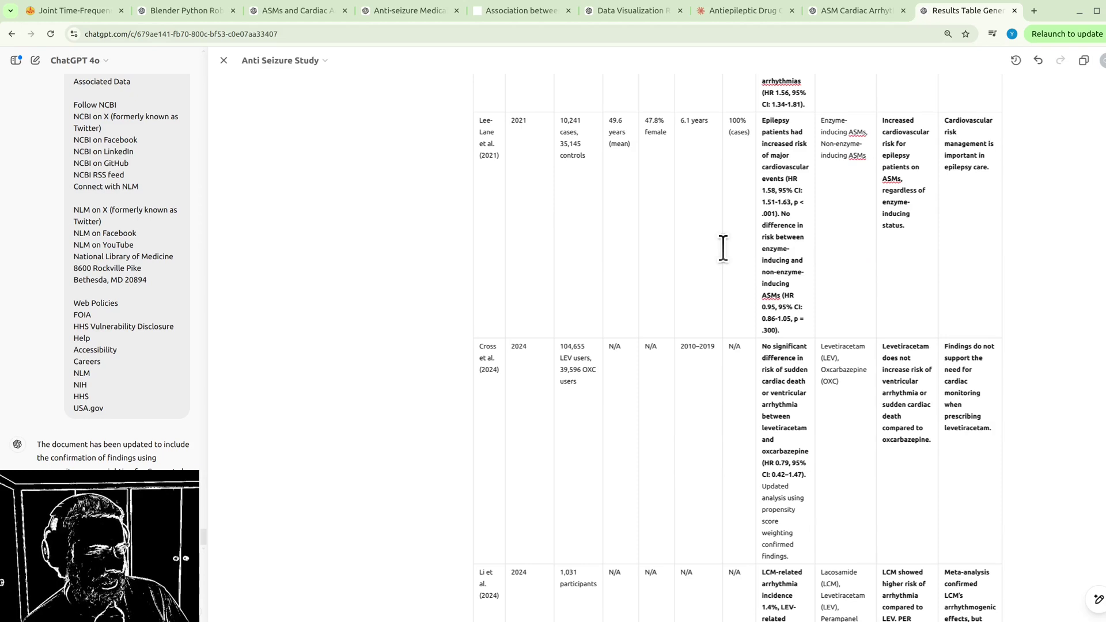
scroll(726, 241, down, 1)
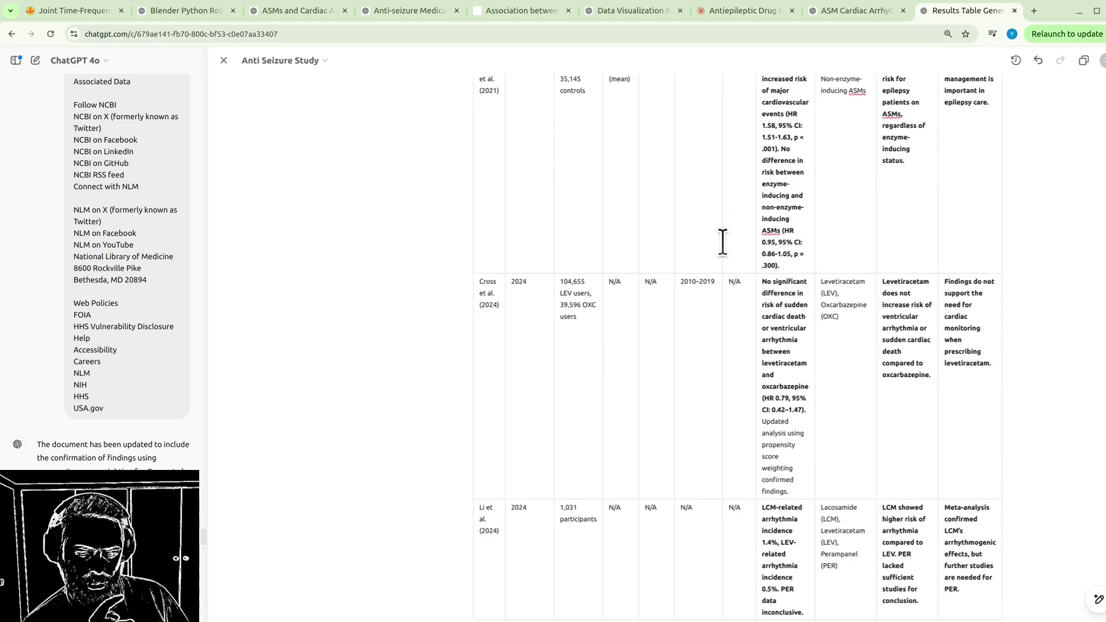
scroll(722, 242, up, 2)
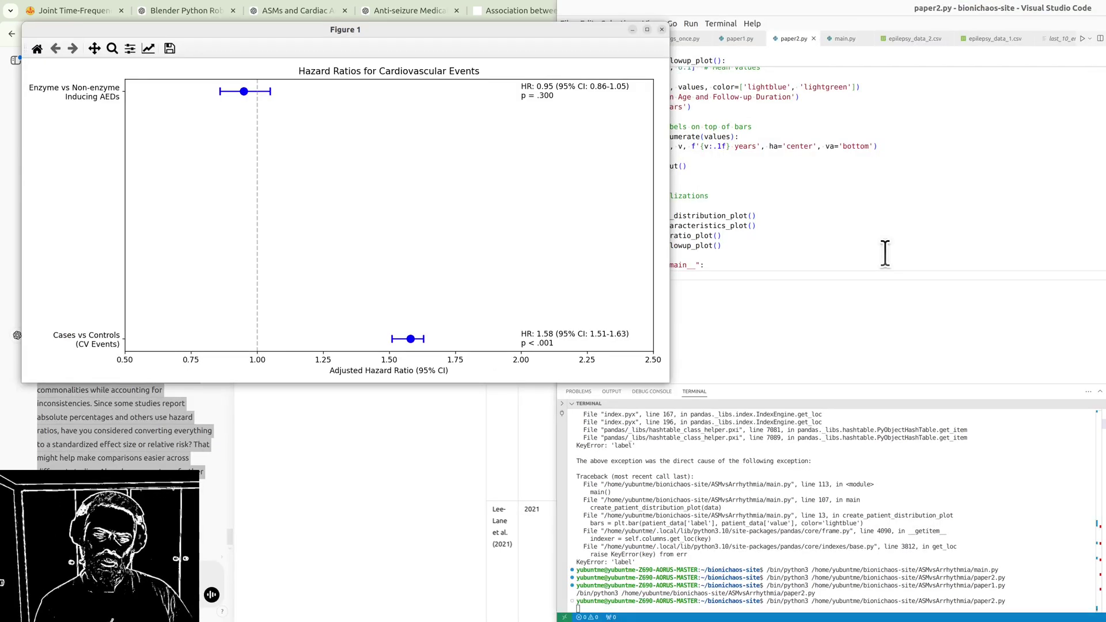
Return from the hazard ratio figure to the ChatGPT study table and highlight the 2025 study's monitoring duration.
click(308, 450)
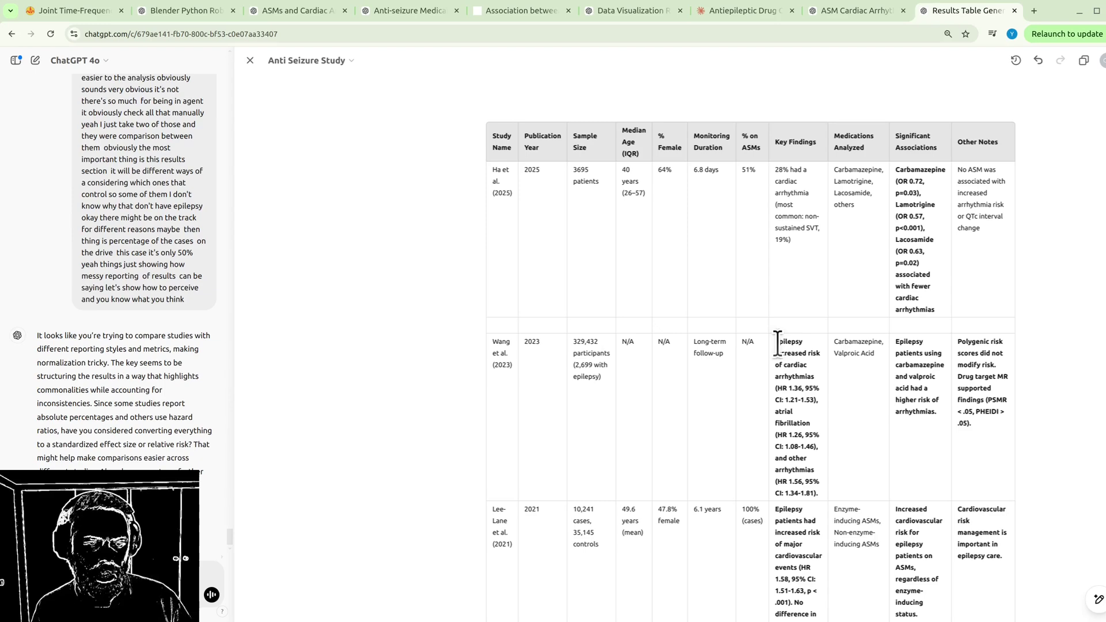
scroll(761, 87, down, 1)
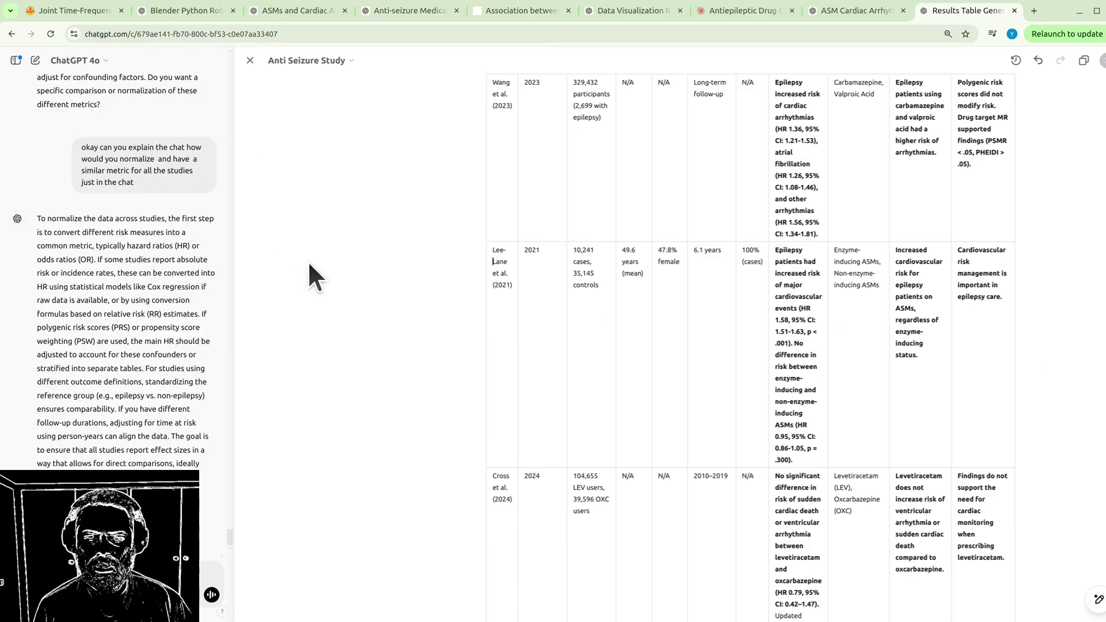
scroll(637, 181, up, 4)
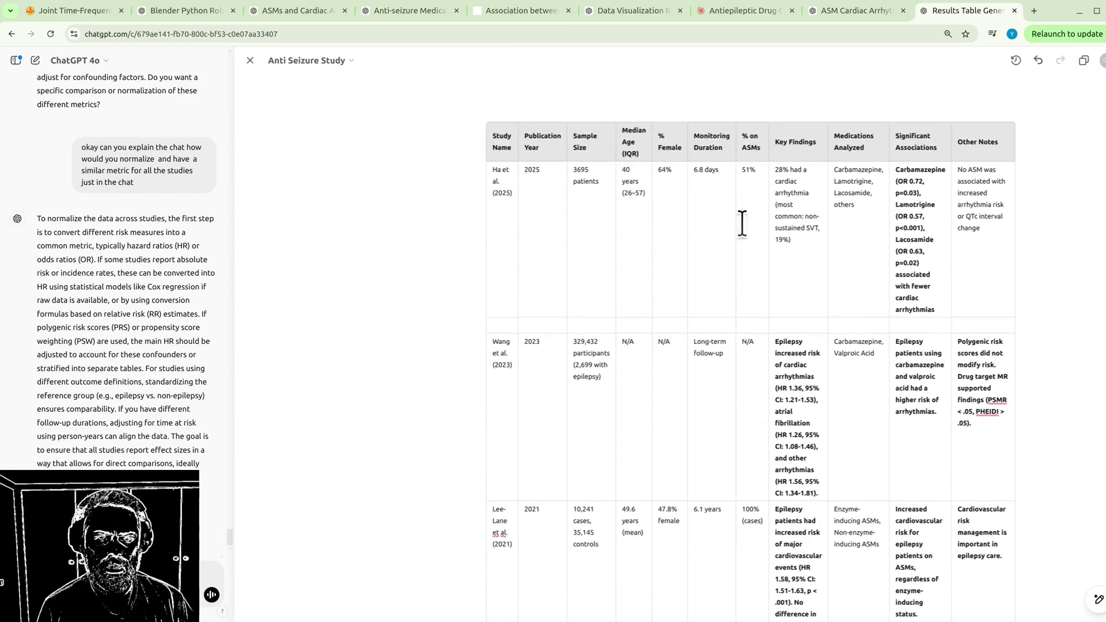
drag(693, 171, 723, 171)
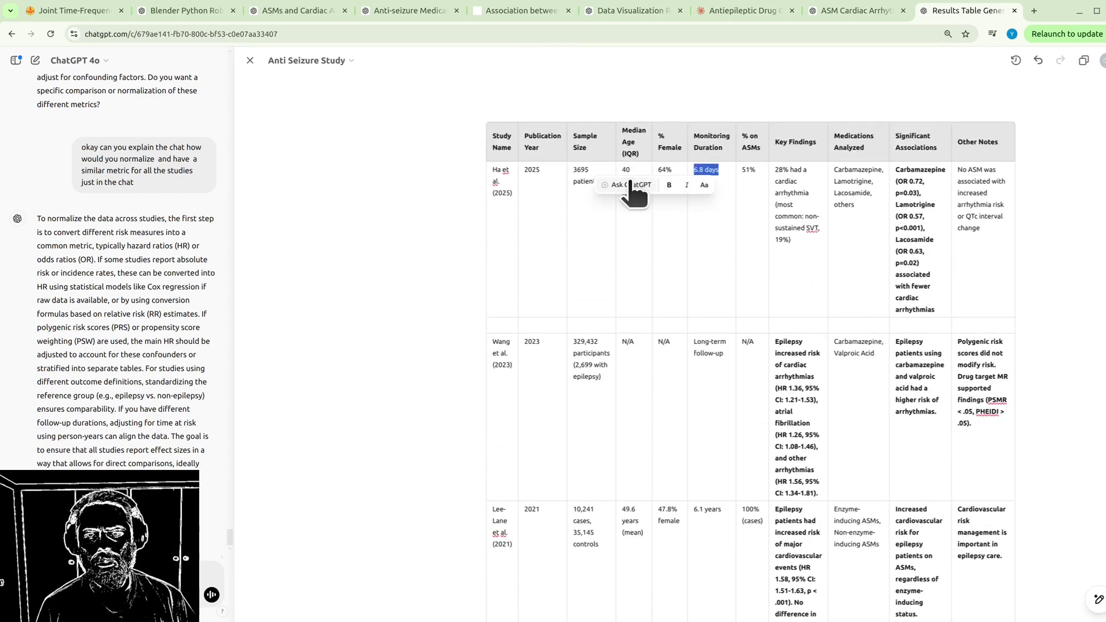
Highlight the AVEEM duration, "cardiac arrhythmias" and median age in the Seizure article's abstract, and go back to the study table.
click(497, 8)
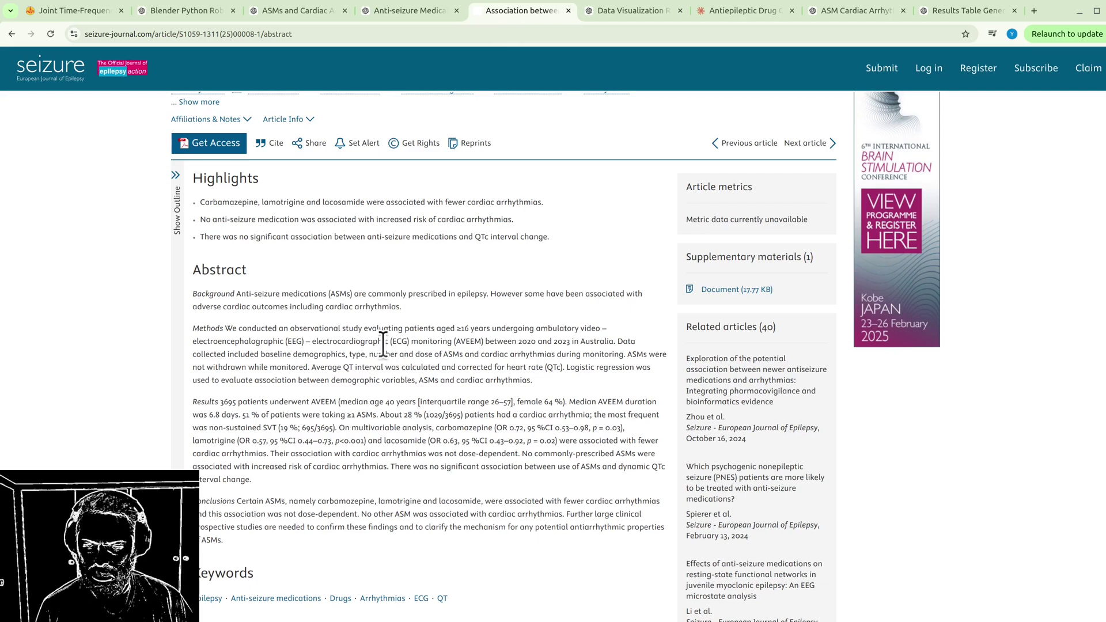
drag(193, 415, 236, 417)
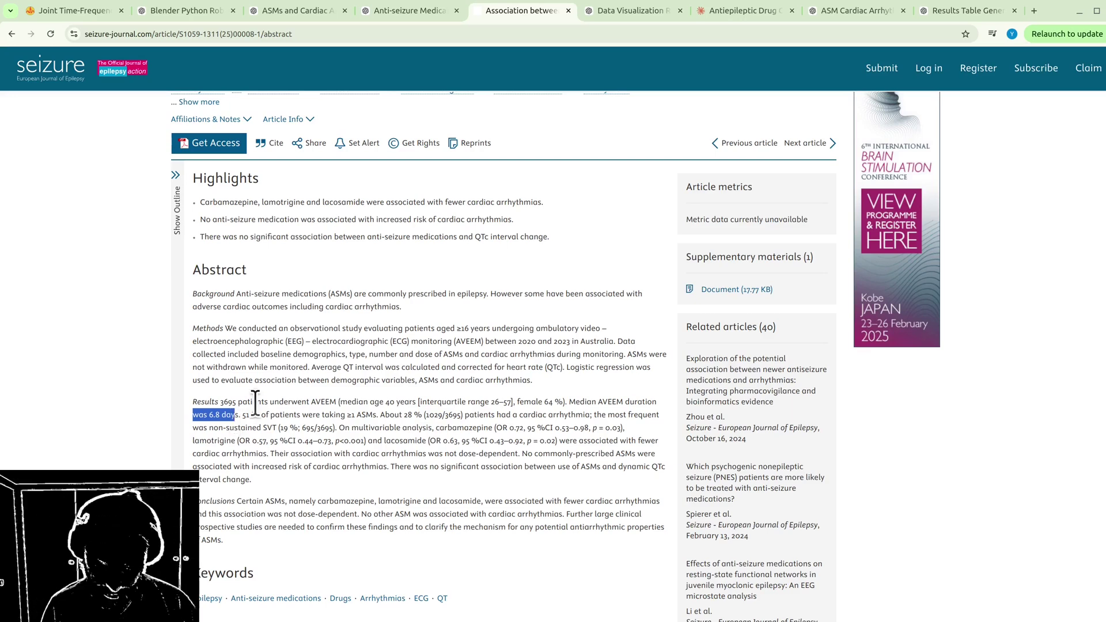
drag(314, 467, 381, 468)
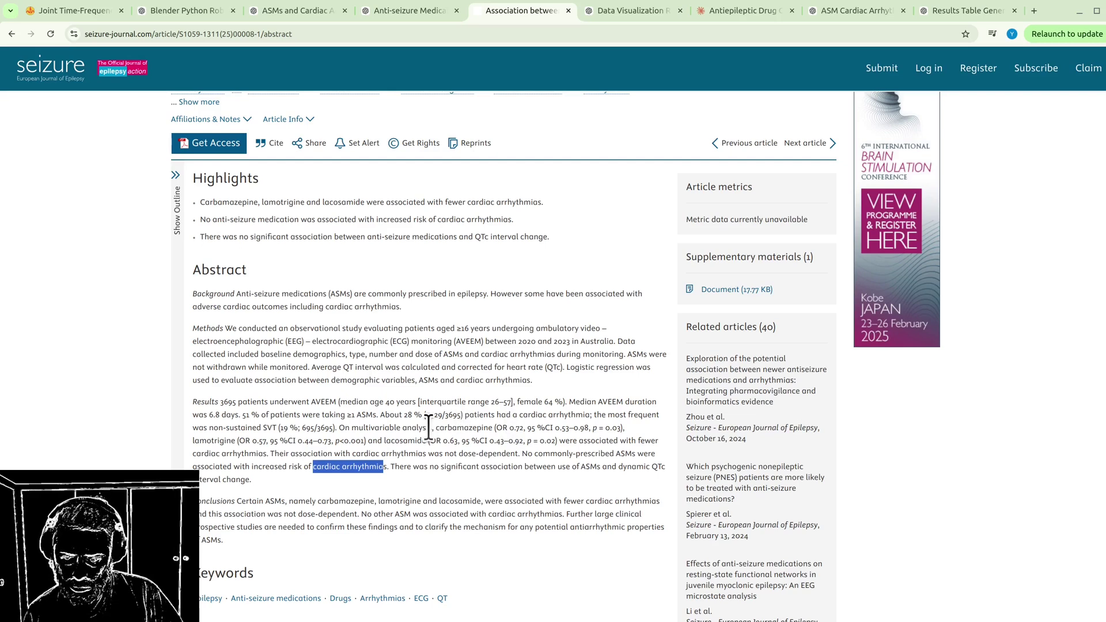
drag(284, 402, 427, 402)
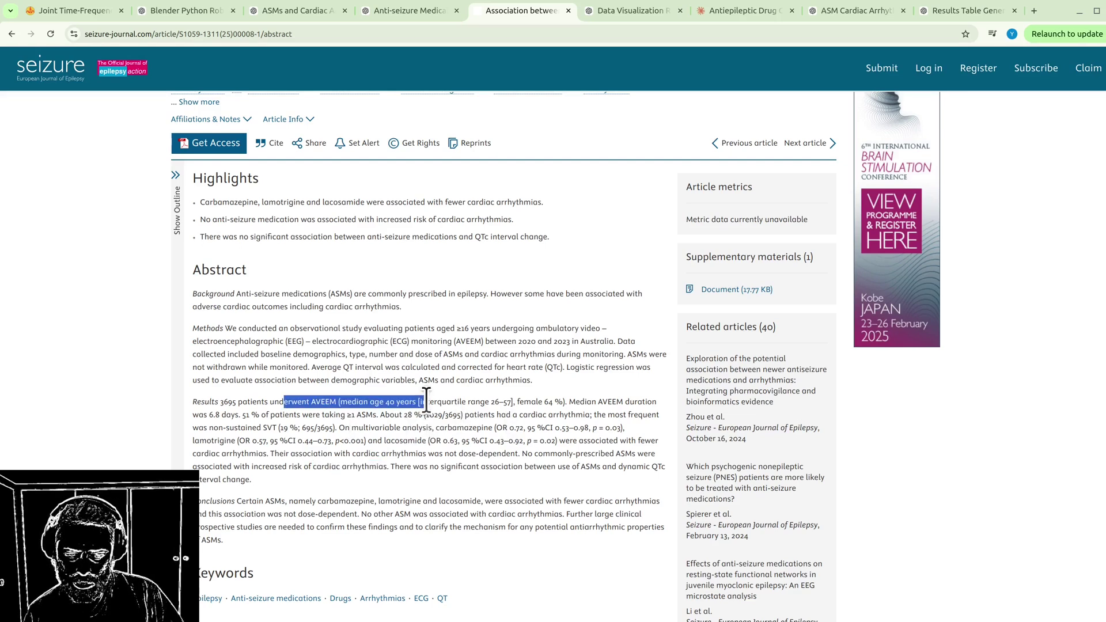
click(344, 403)
drag(338, 403, 421, 404)
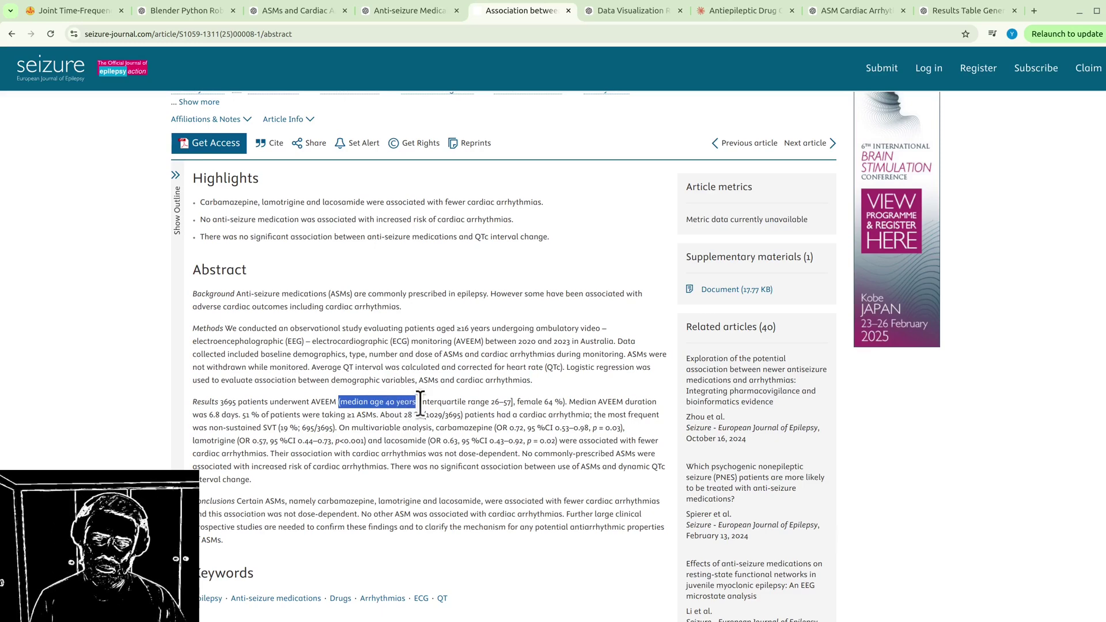
key(ctrl+9)
click(579, 447)
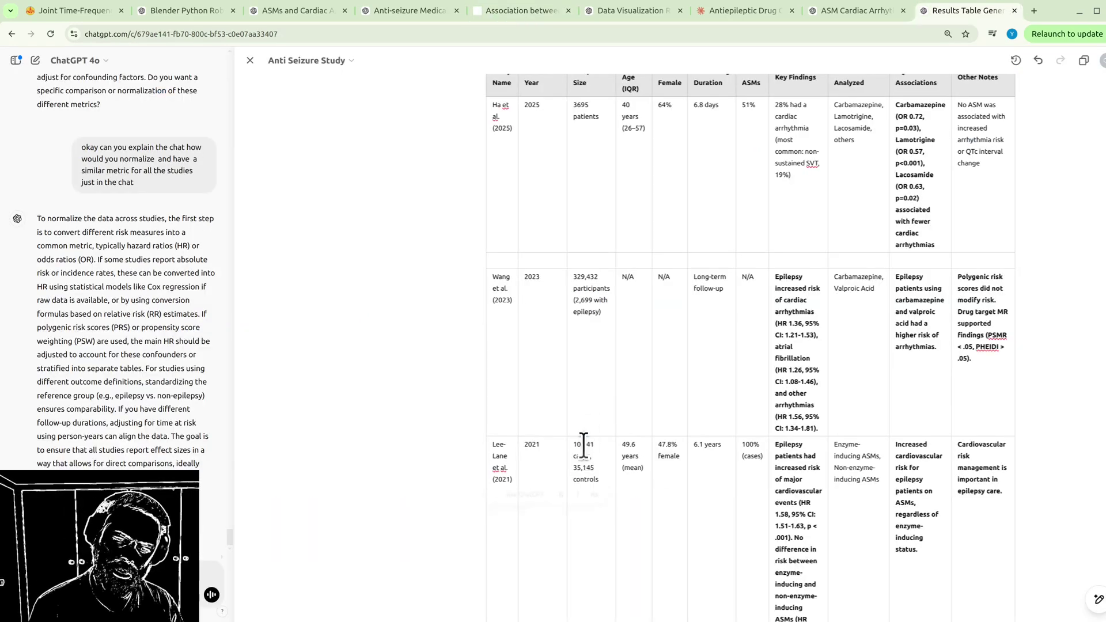
Highlight the 2021 study's sample size and % on ASMs in the table, and bring up the Wiley article's cohort flow diagram beside it.
click(617, 505)
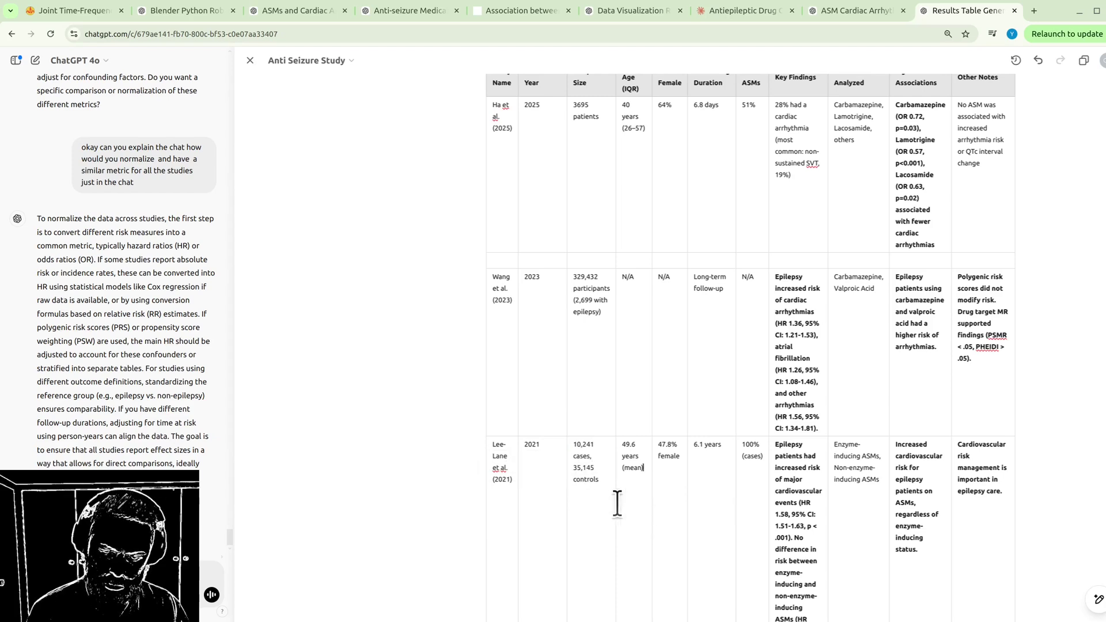
drag(575, 468, 598, 470)
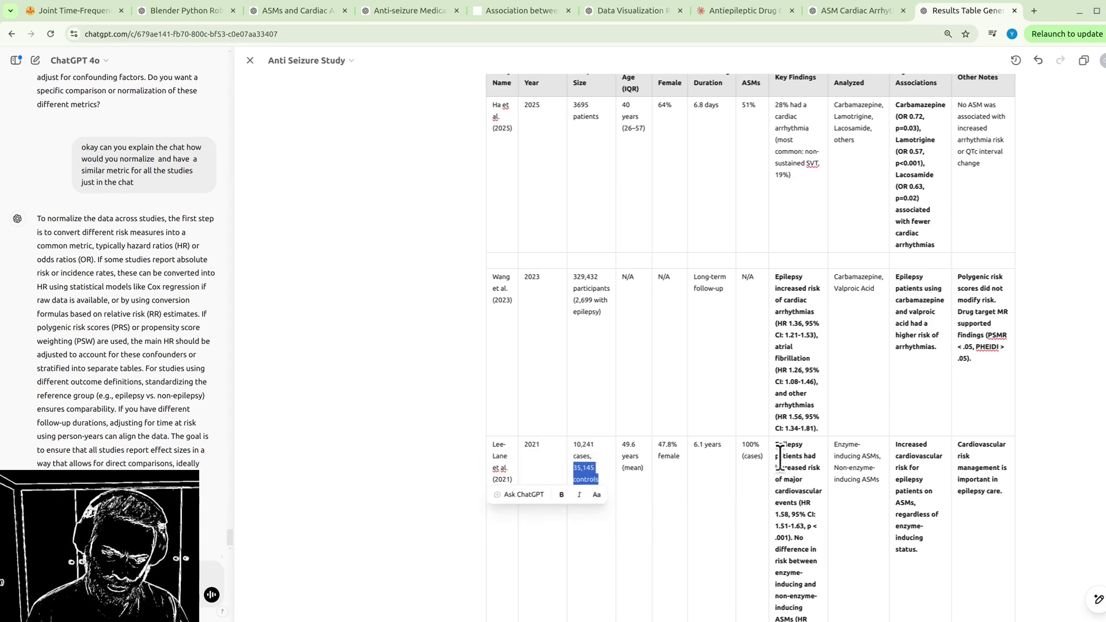
drag(742, 445, 765, 472)
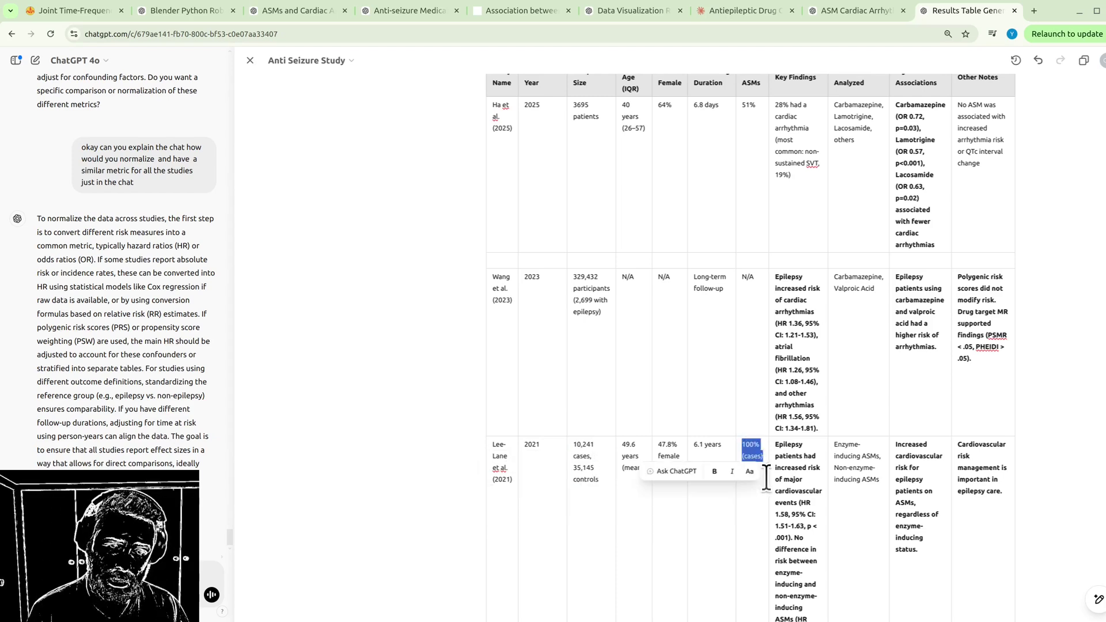
scroll(771, 472, up, 1)
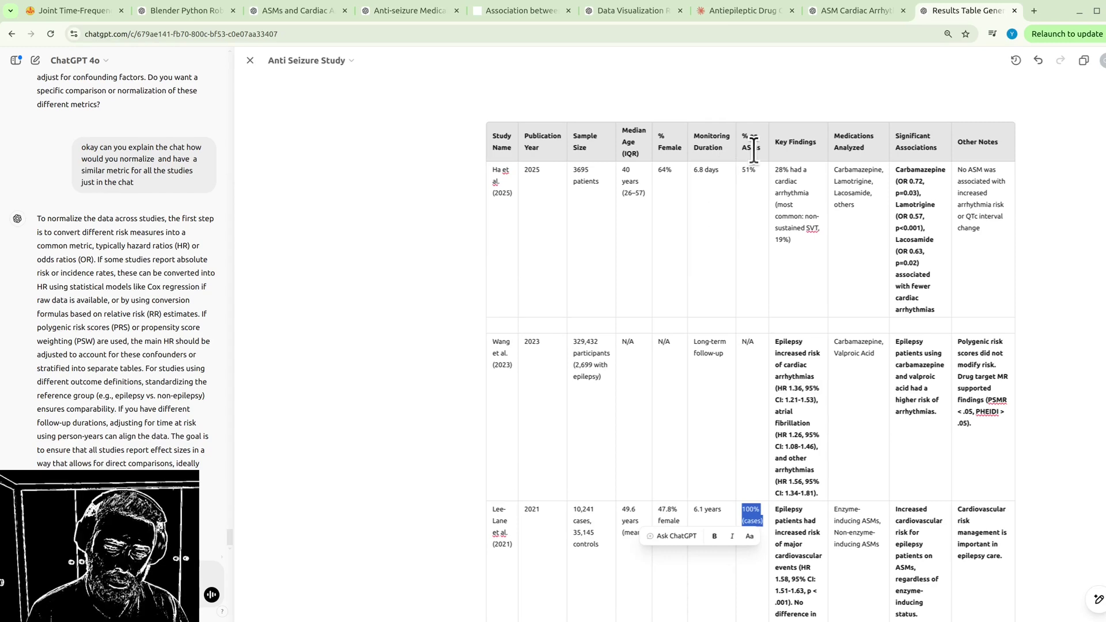
scroll(749, 167, down, 3)
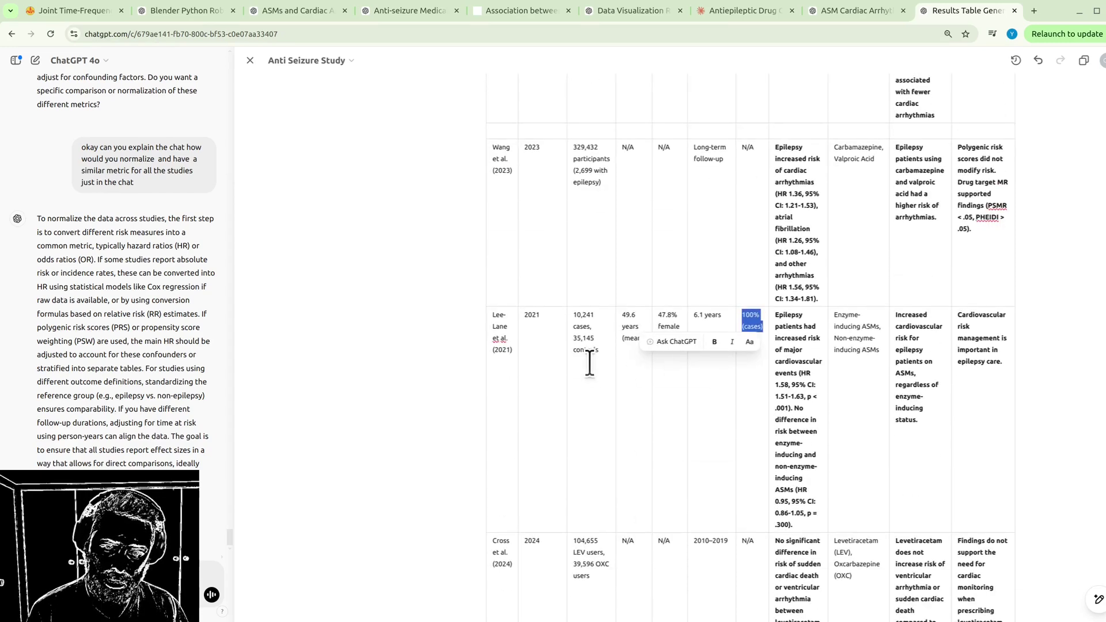
triple_click(584, 338)
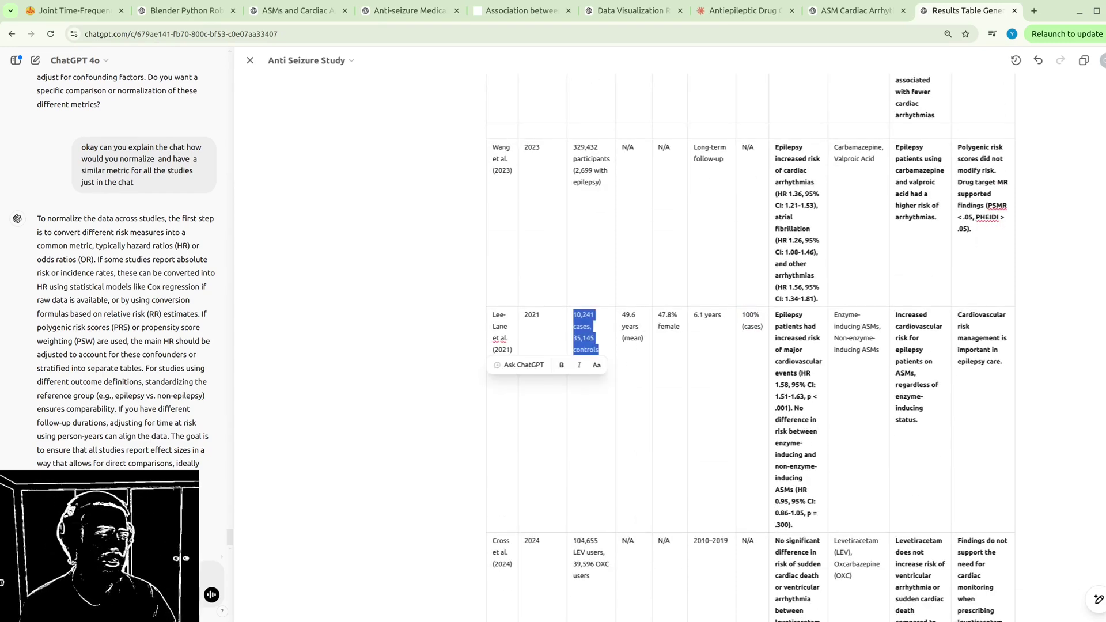
key(alt+Tab)
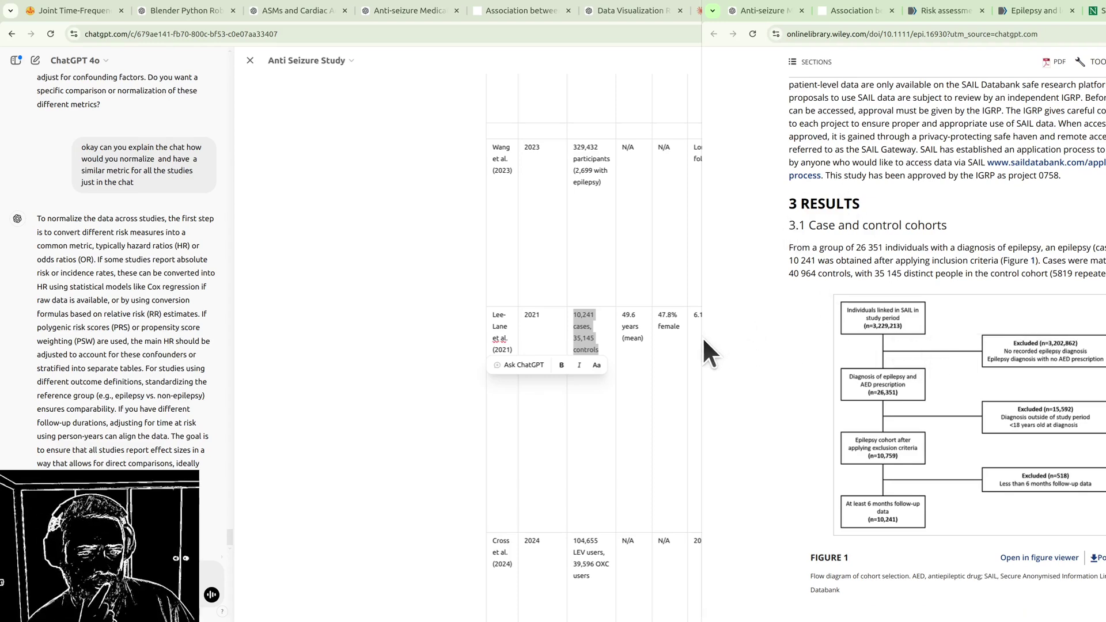
drag(703, 339, 644, 340)
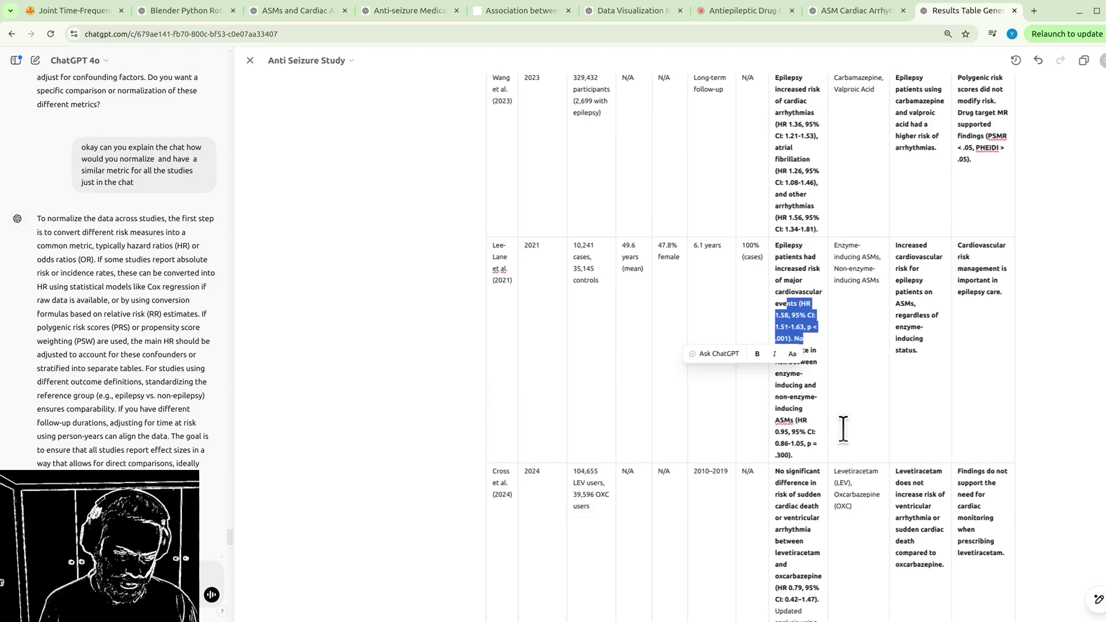
Review the 2021 and 2024 study rows, and highlight the 2025 study's monitoring duration in the first row.
scroll(842, 427, down, 2)
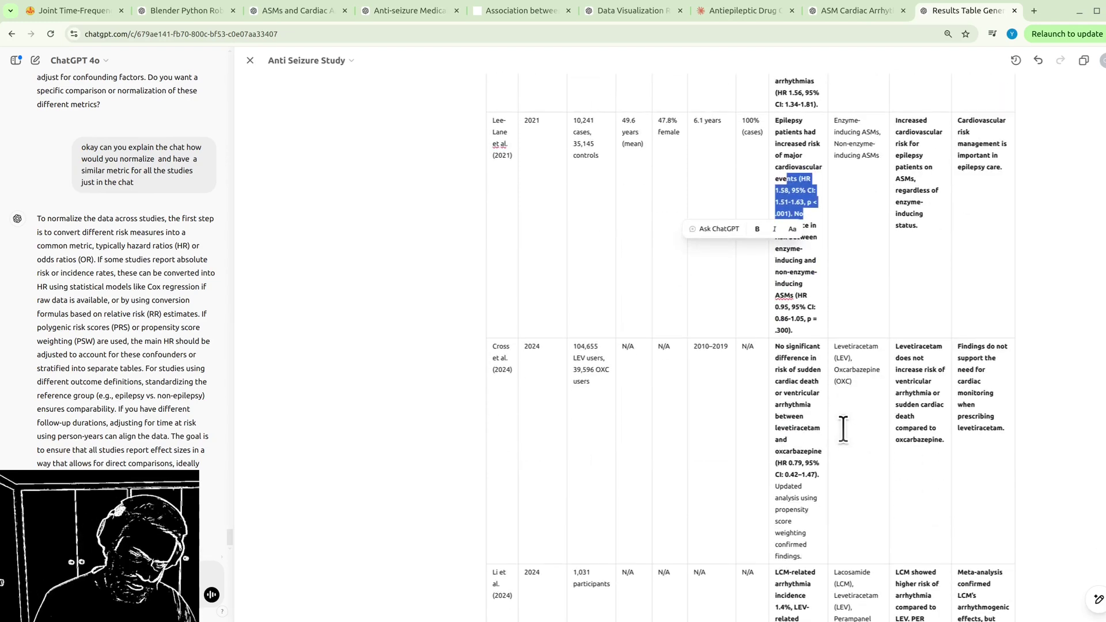
scroll(843, 429, up, 5)
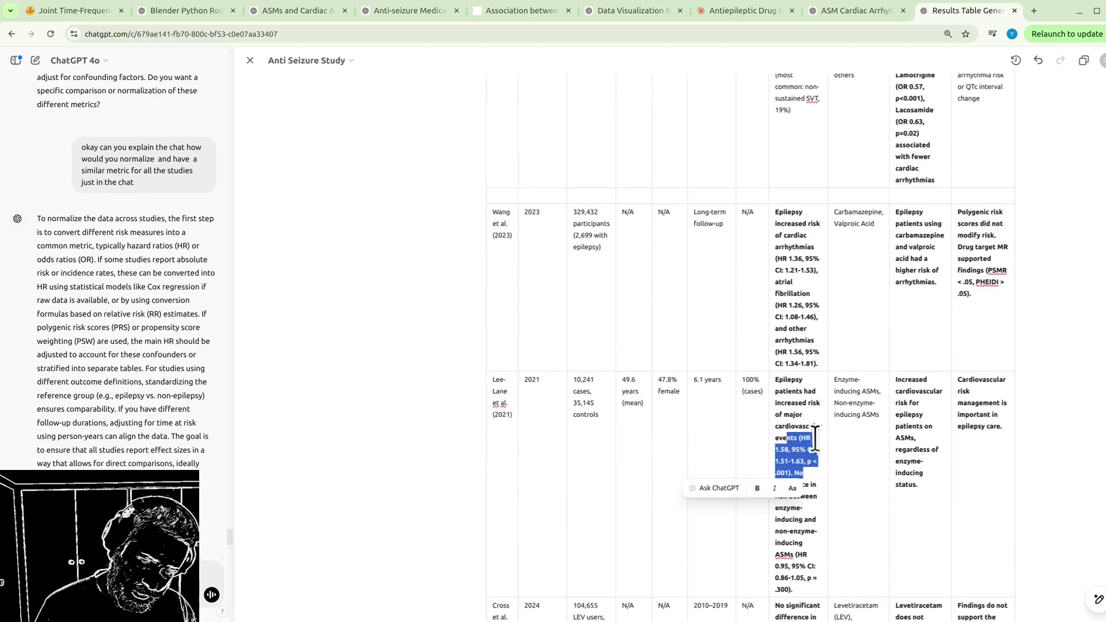
scroll(771, 435, down, 2)
click(501, 354)
scroll(501, 353, down, 4)
scroll(501, 354, up, 9)
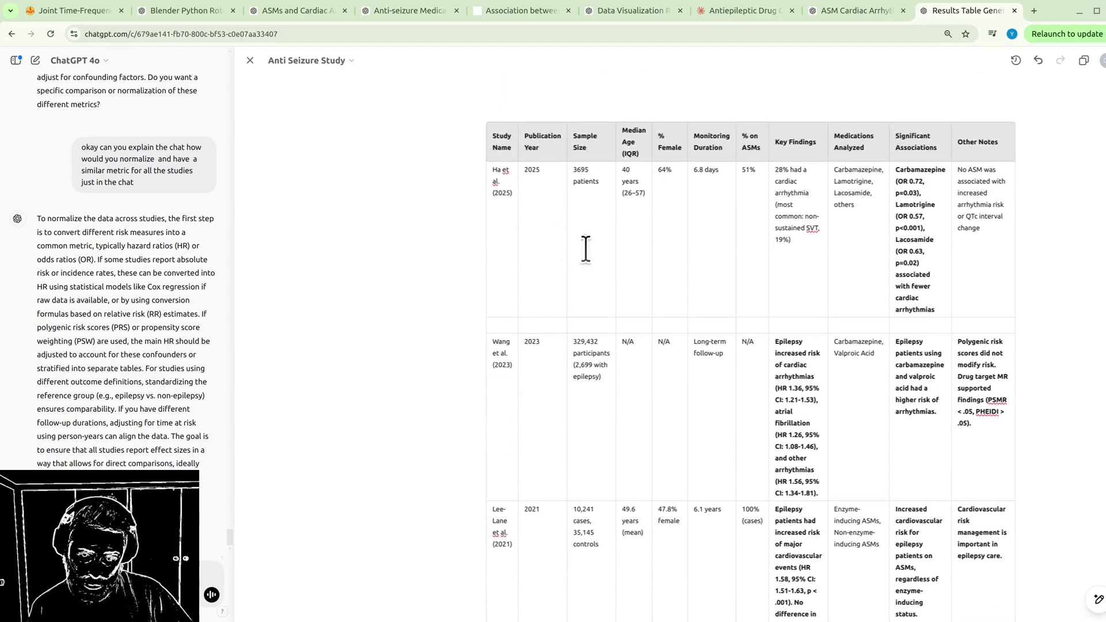
triple_click(704, 176)
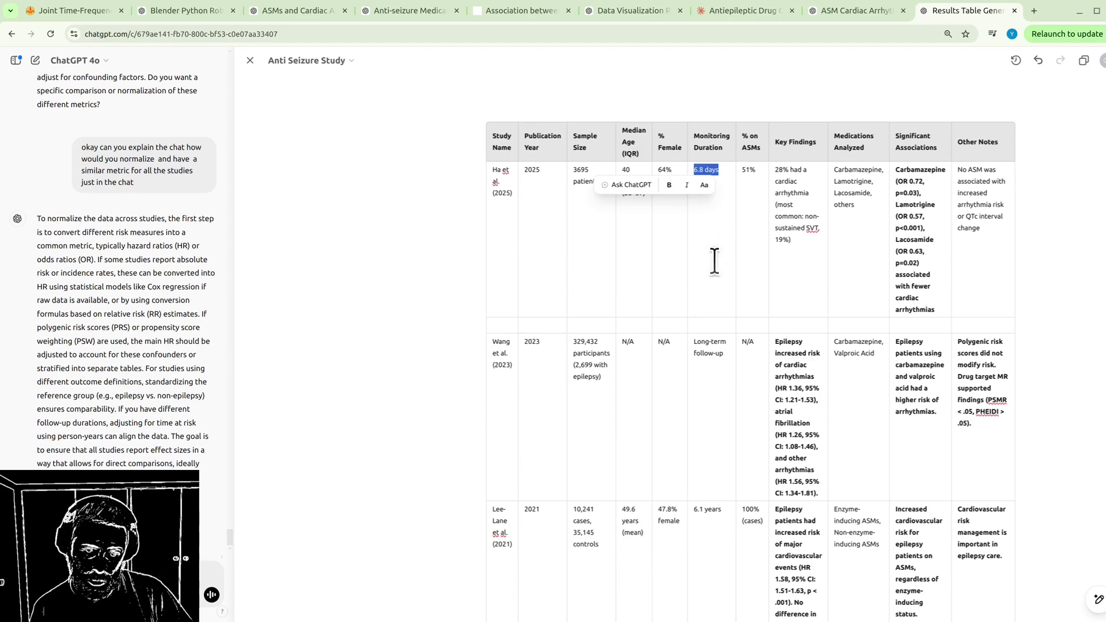
Highlight the significant association of the 2024 levetiracetam study and the word "Oxcarbazepine" in its analyzed medications.
scroll(710, 256, down, 9)
triple_click(920, 264)
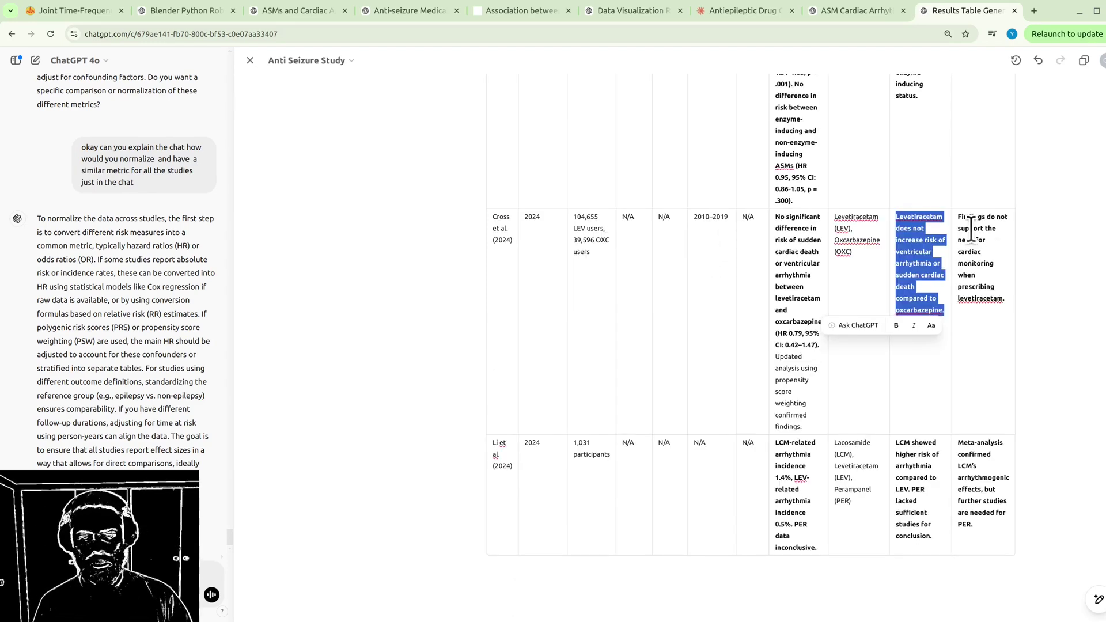
double_click(857, 239)
scroll(826, 408, up, 1)
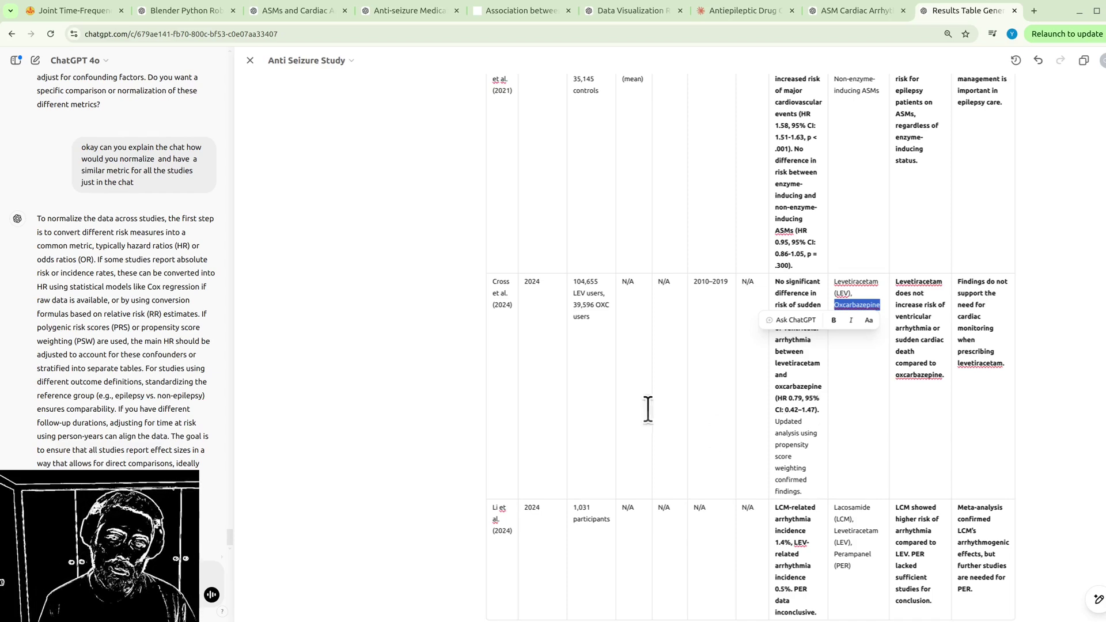
Highlight the methods and lacosamide odds ratio in the Seizure article's abstract, and search the page for "OR".
key(ctrl+5)
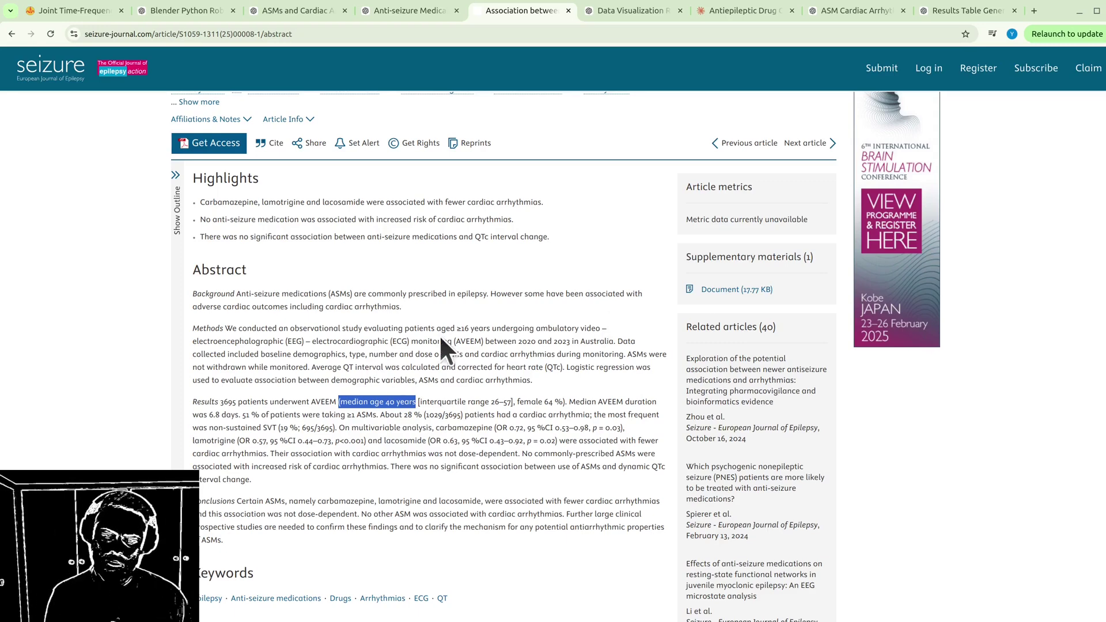
drag(285, 341, 413, 403)
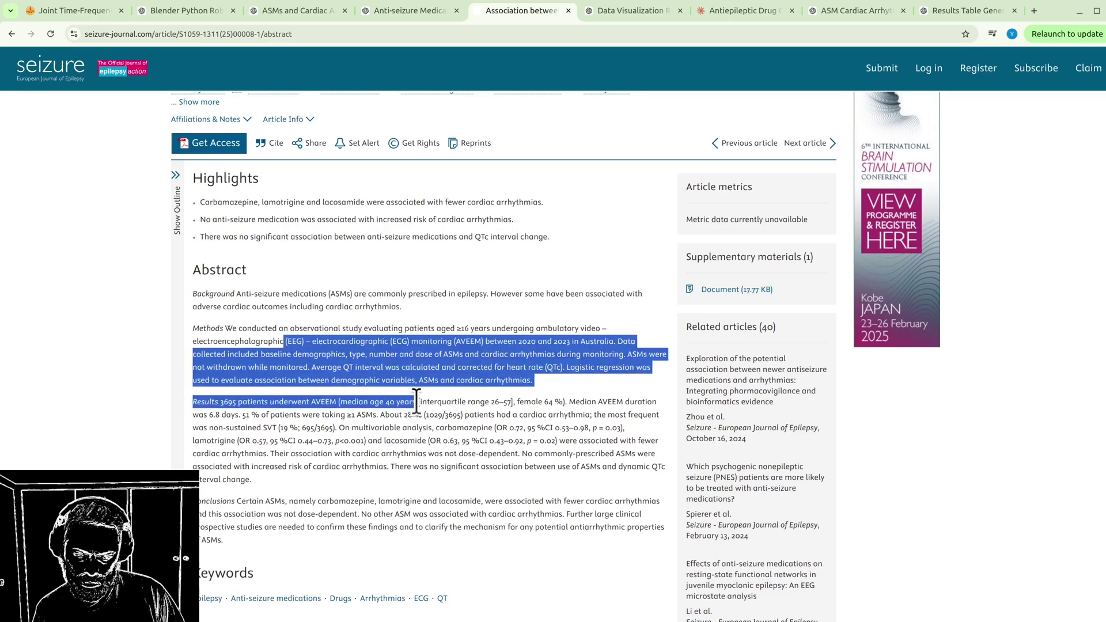
drag(437, 441, 499, 441)
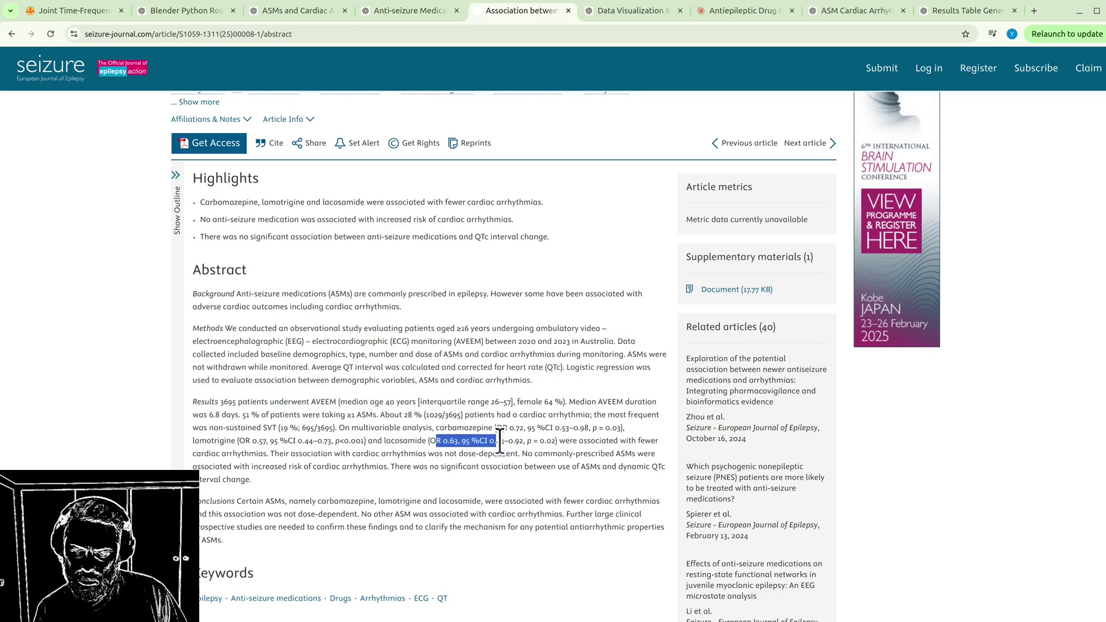
double_click(438, 440)
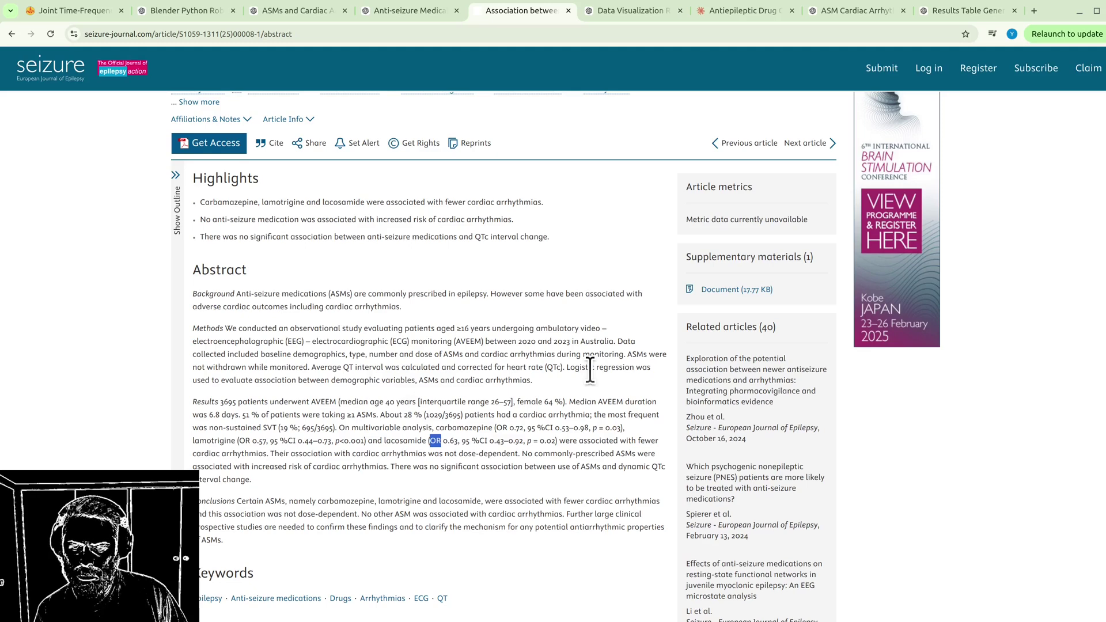
key(ctrl+f)
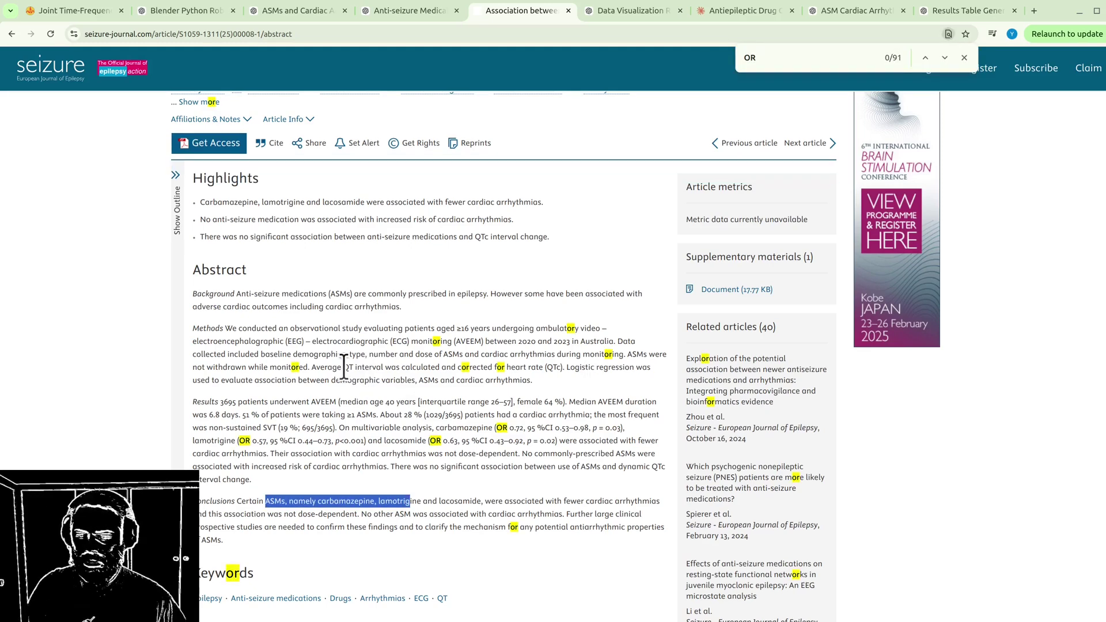
click(468, 443)
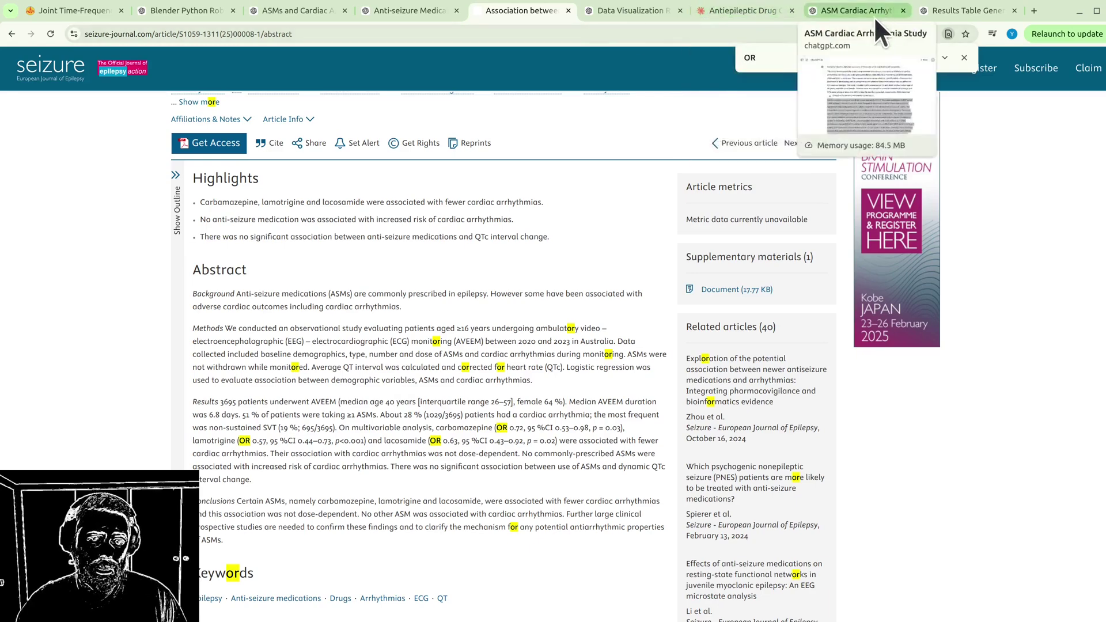
Highlight the median AVEEM duration and its value in the abstract's results.
drag(647, 401, 373, 416)
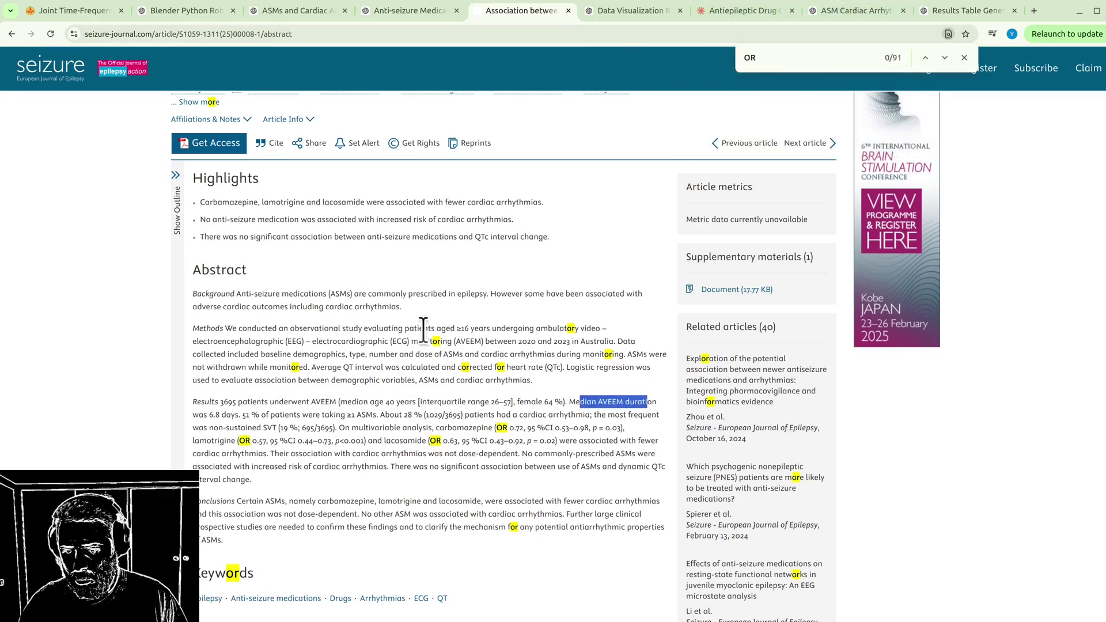
click(399, 405)
double_click(209, 414)
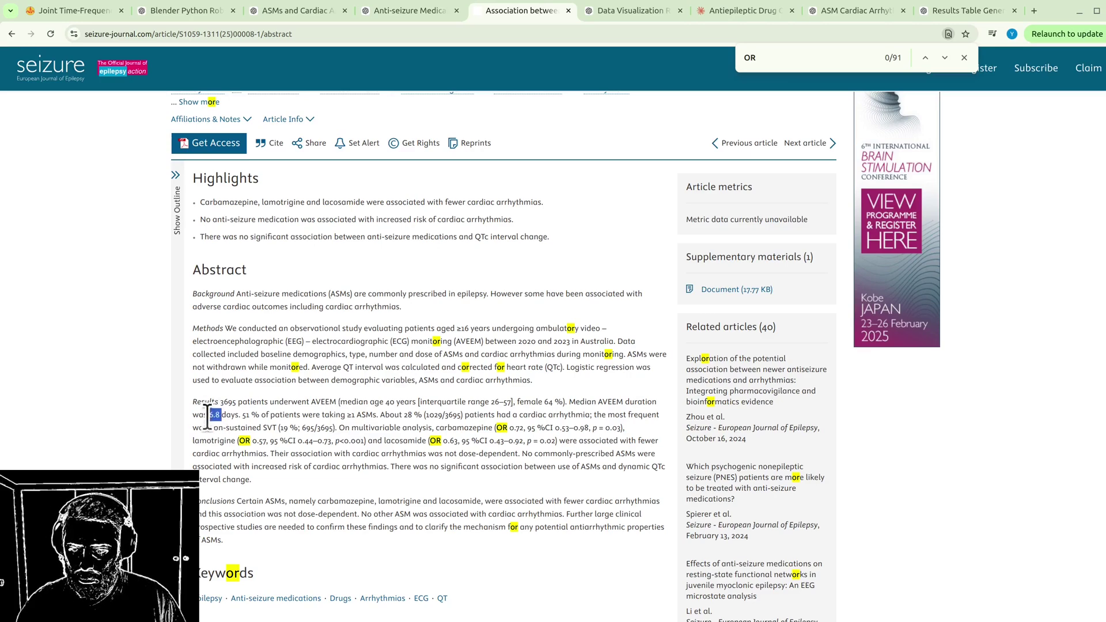
Return to the ChatGPT study table and compare metrics by highlighting "HR" in the 2023 study's findings and "OR" in the 2025 study's associations.
click(947, 12)
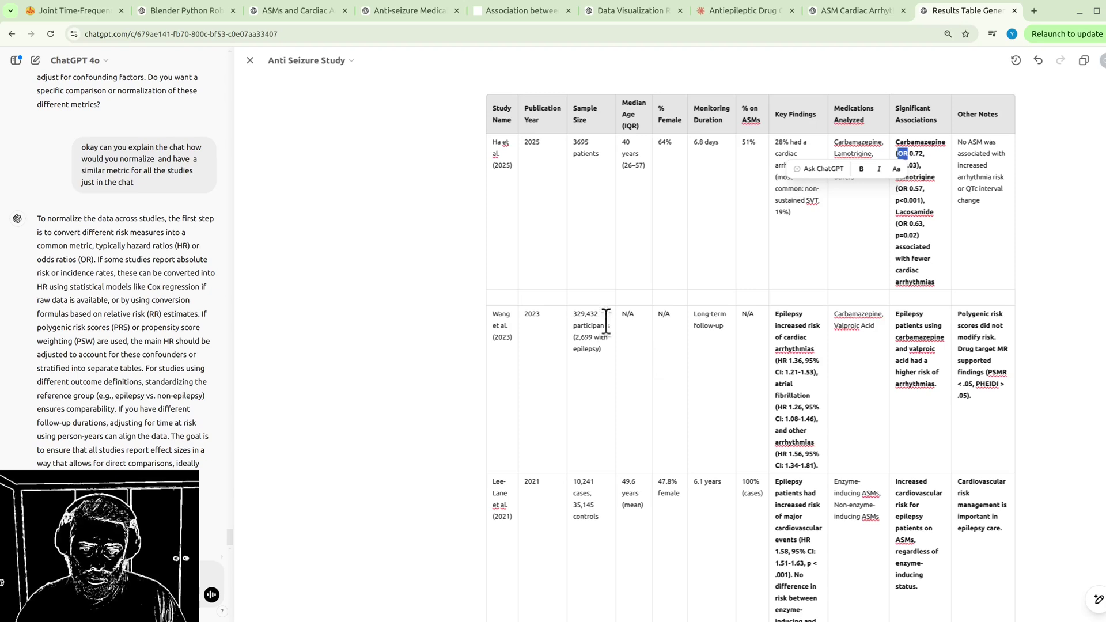
double_click(782, 407)
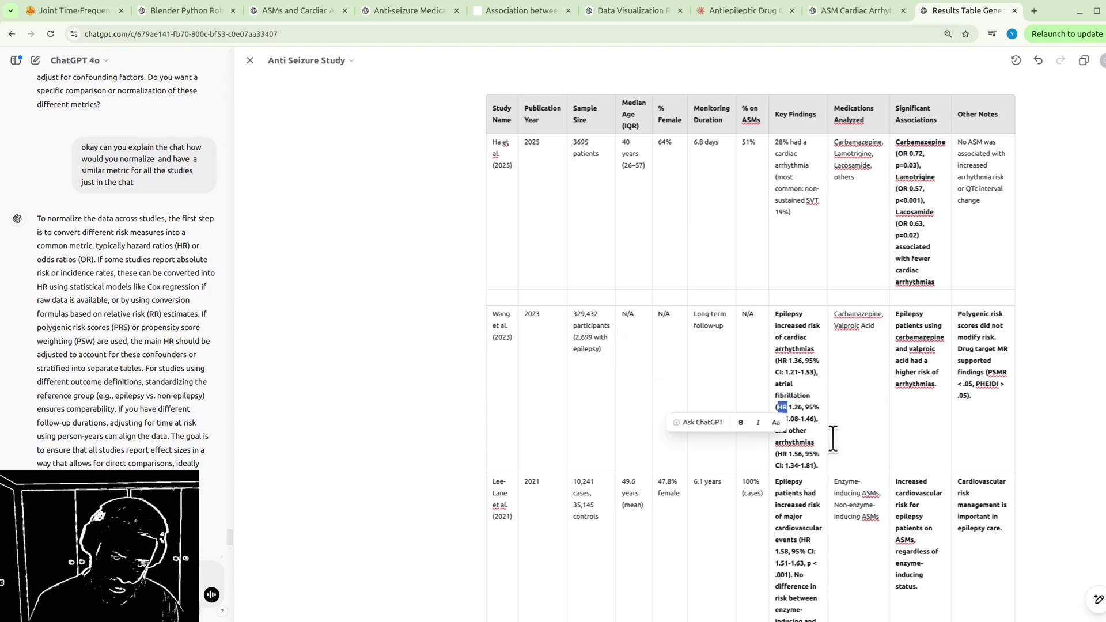
scroll(794, 340, up, 1)
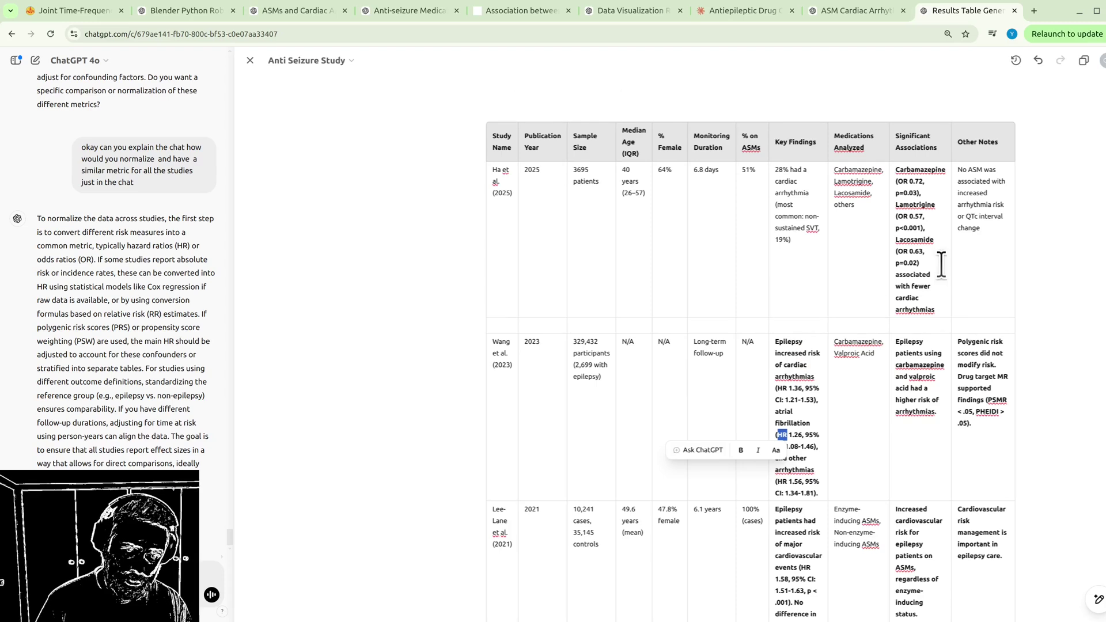
double_click(902, 216)
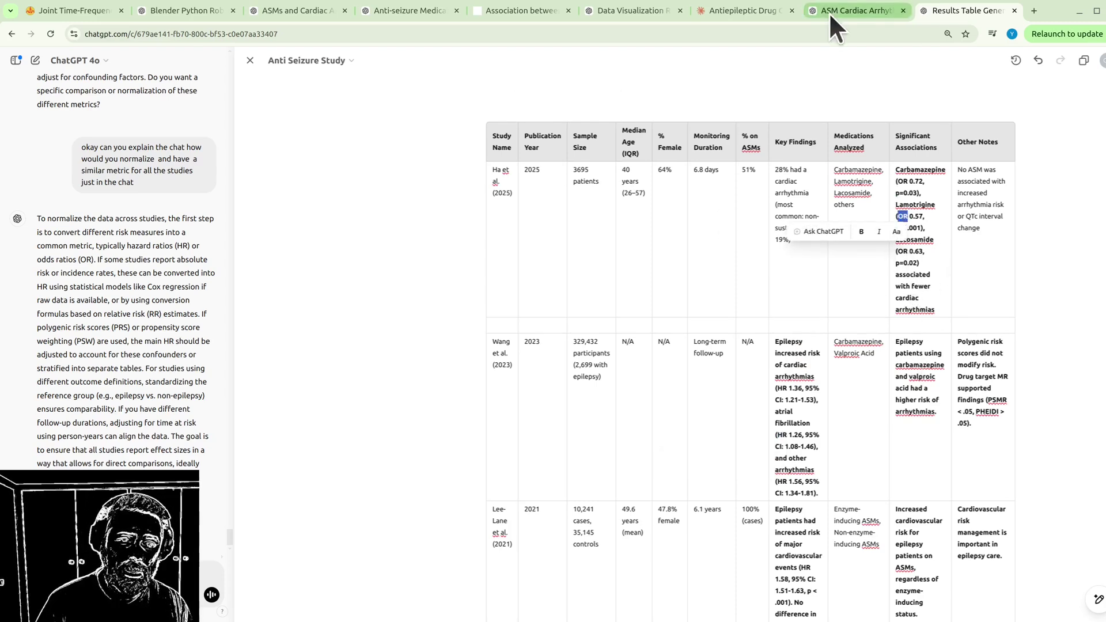
Browse the tool list on bionichaos.com, open the mental health engineering page and skim through its knowledge graph sections.
mouse_move(828, 13)
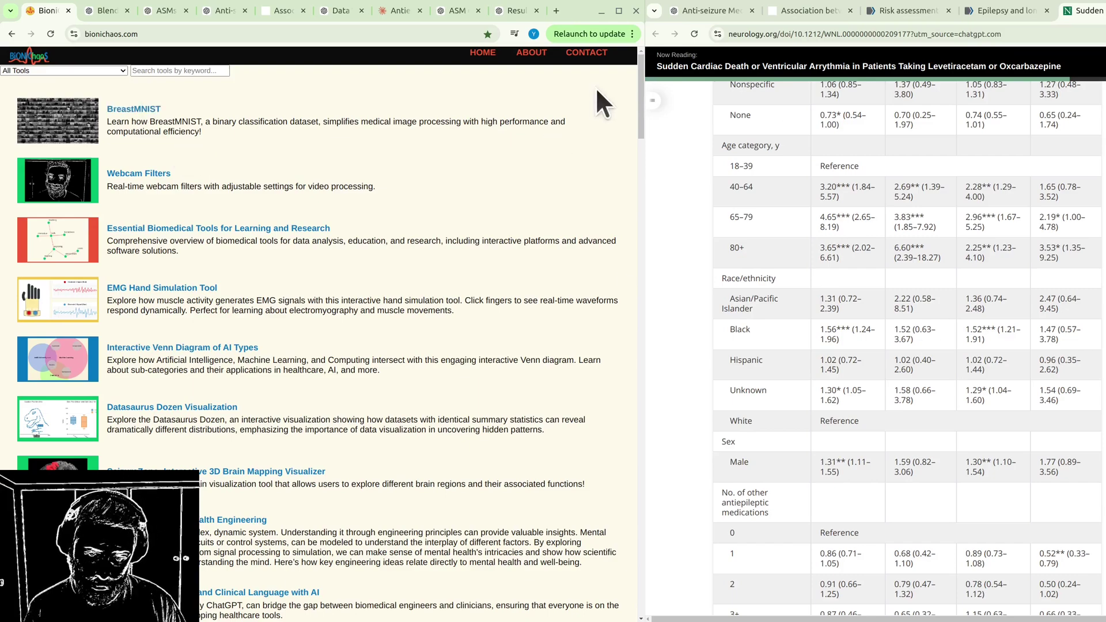
scroll(357, 325, down, 5)
scroll(260, 320, up, 5)
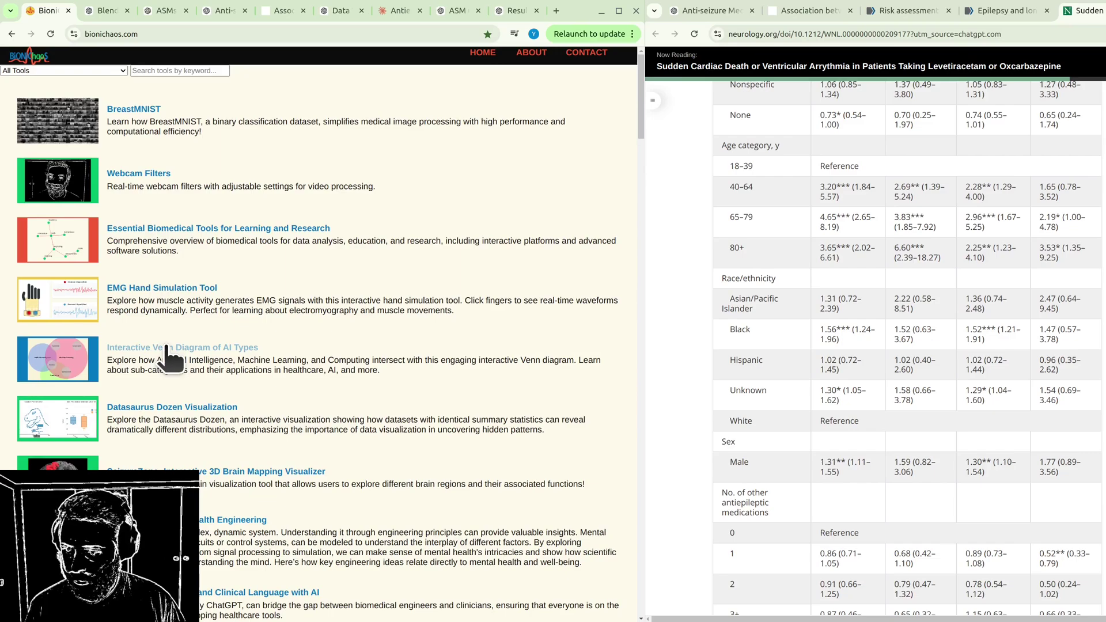
scroll(176, 392, down, 1)
scroll(182, 407, down, 2)
click(173, 387)
scroll(326, 310, down, 15)
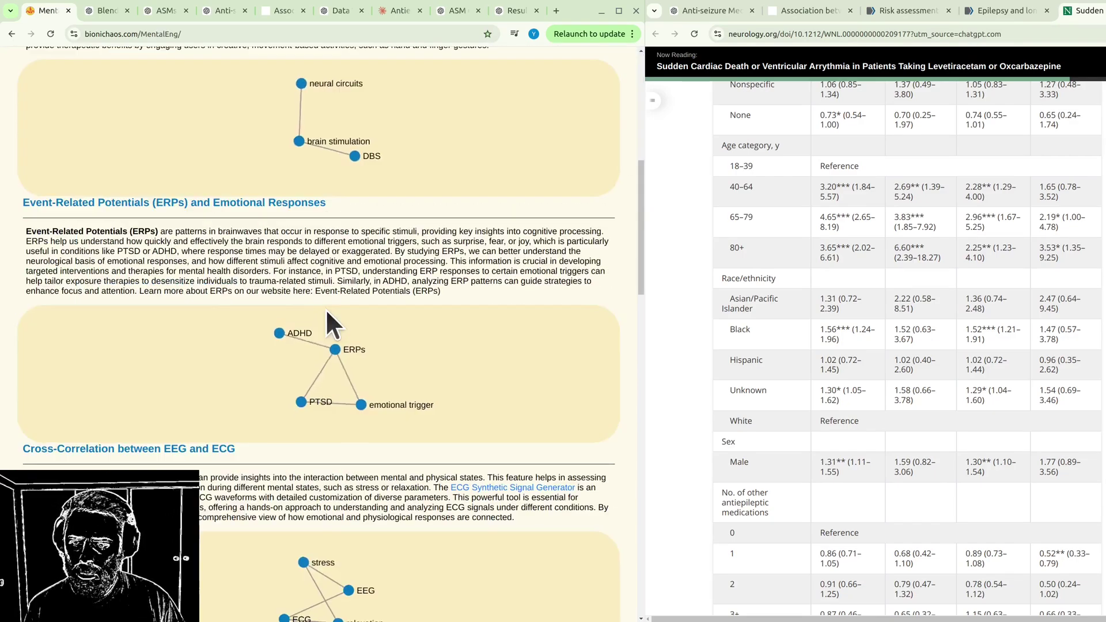
scroll(326, 309, up, 15)
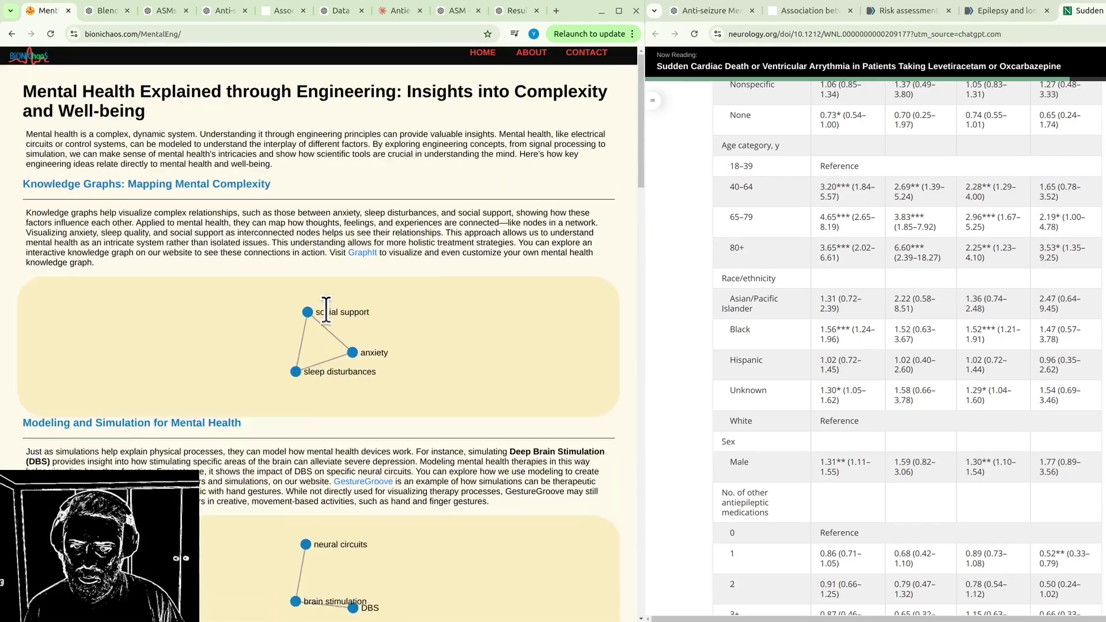